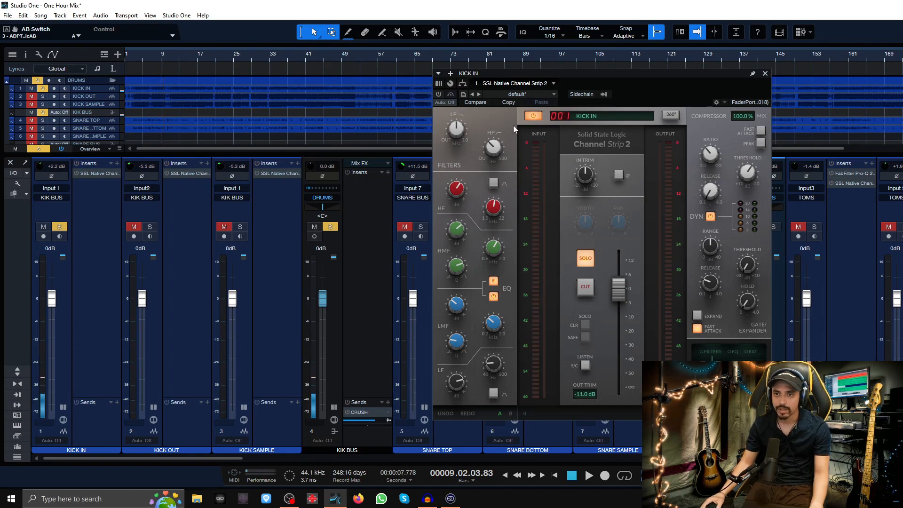
Enable the KICK IN channel strip and compare the kick during playback with the plugin bypassed and active
mouse_move(504, 367)
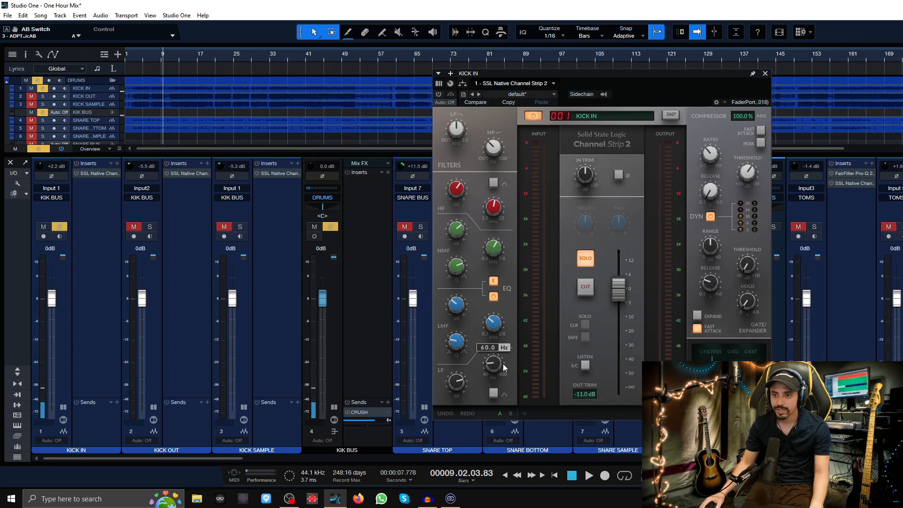
left_click(438, 95)
key("space")
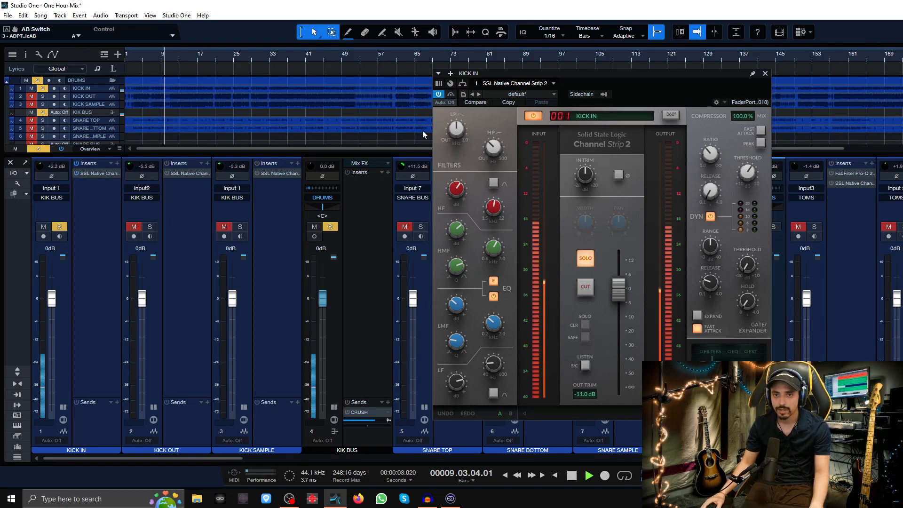
left_click(450, 95)
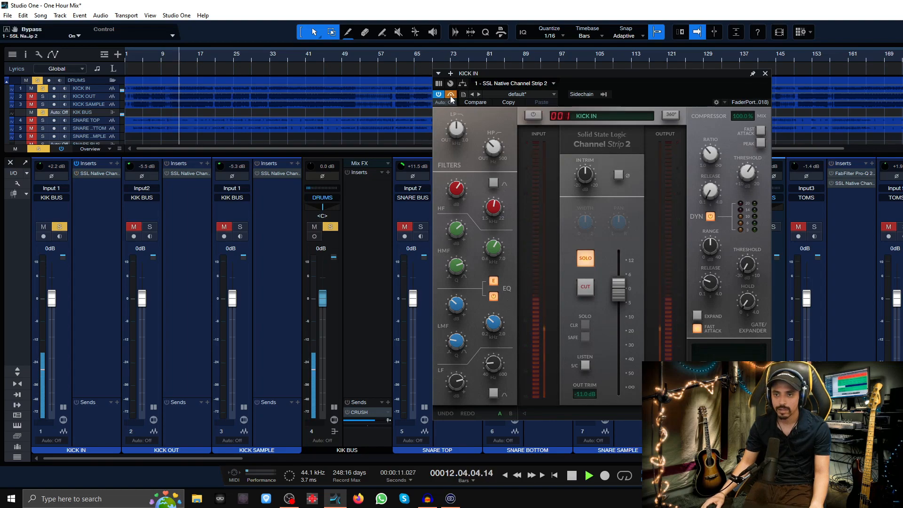
left_click(450, 95)
key("space")
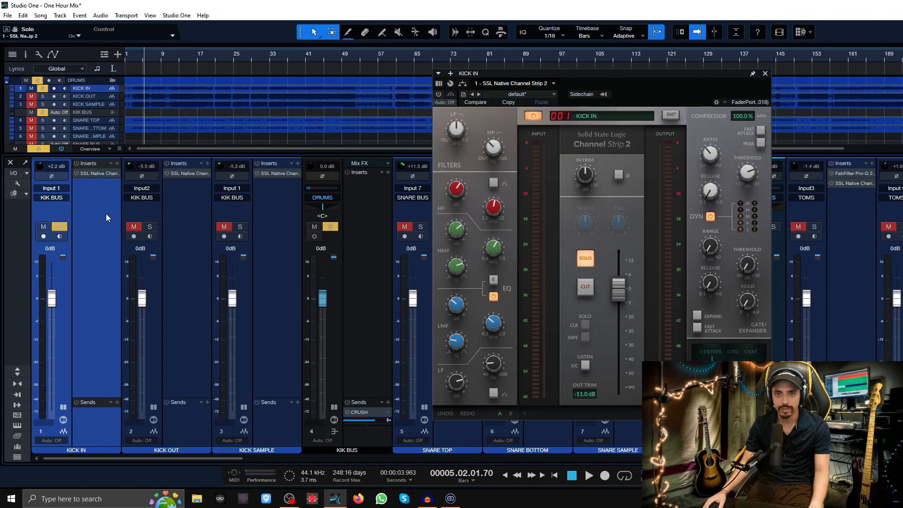
Cut the low-mid EQ gain to -3.0 dB on the KICK OUT channel strip, audition it, and clear its solo
left_click(182, 178)
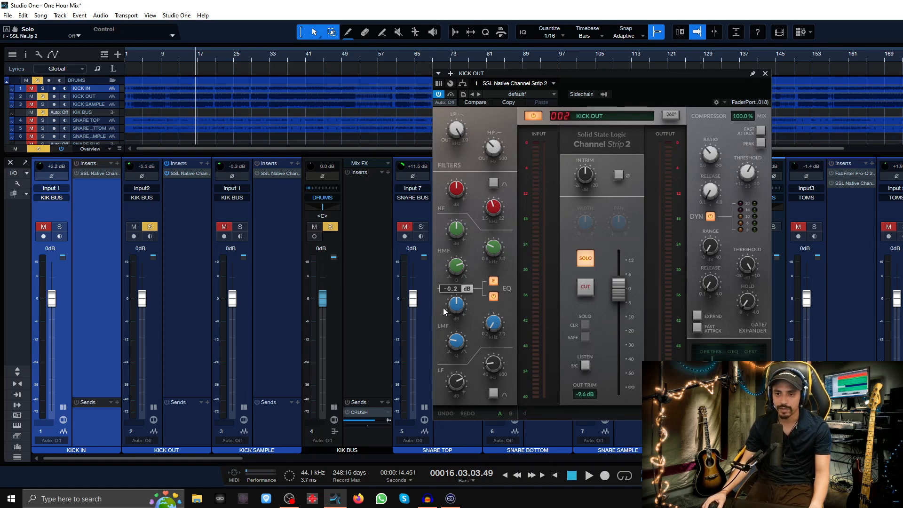
left_click_drag(455, 309, 461, 311)
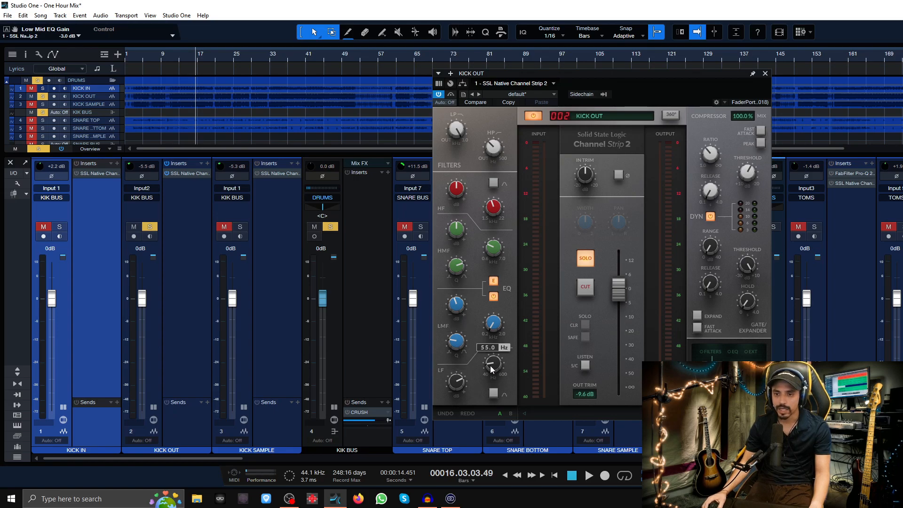
key("space")
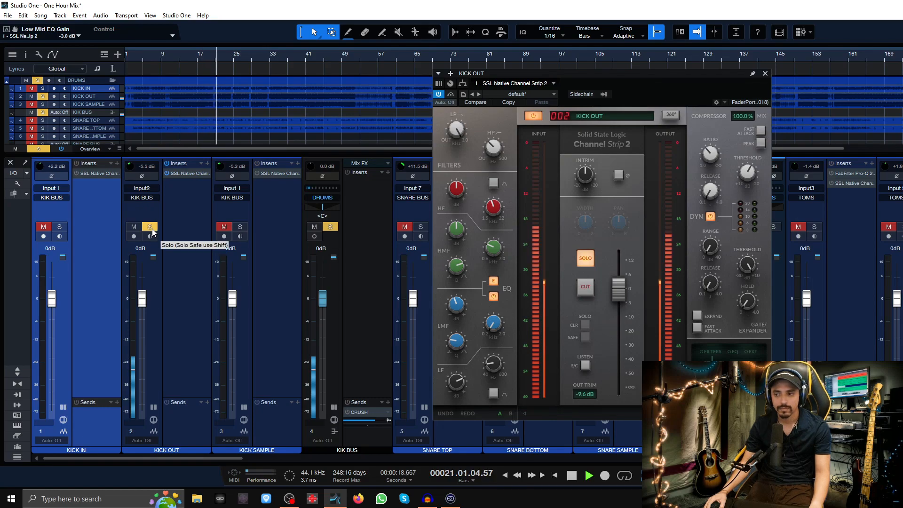
left_click(150, 228)
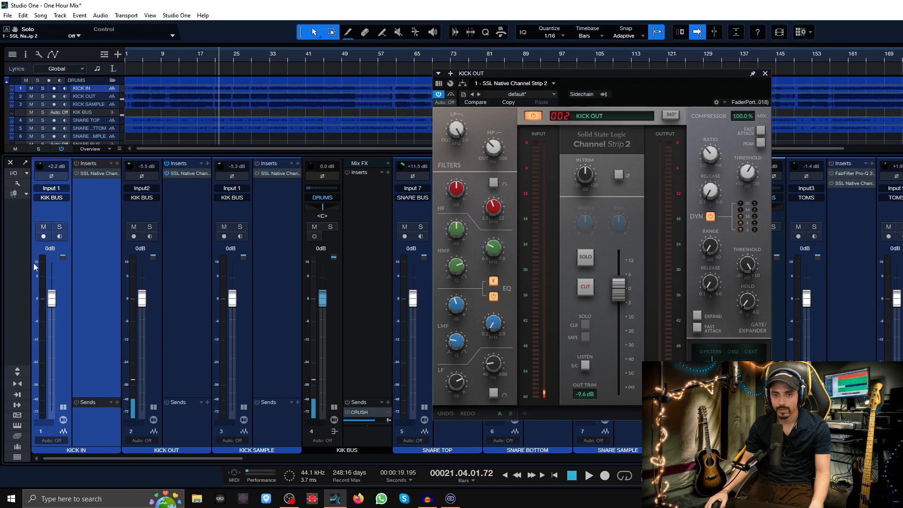
Solo KICK IN and KICK OUT together and blend in the KICK OUT fader at -8.2 dB during playback
left_click(190, 281)
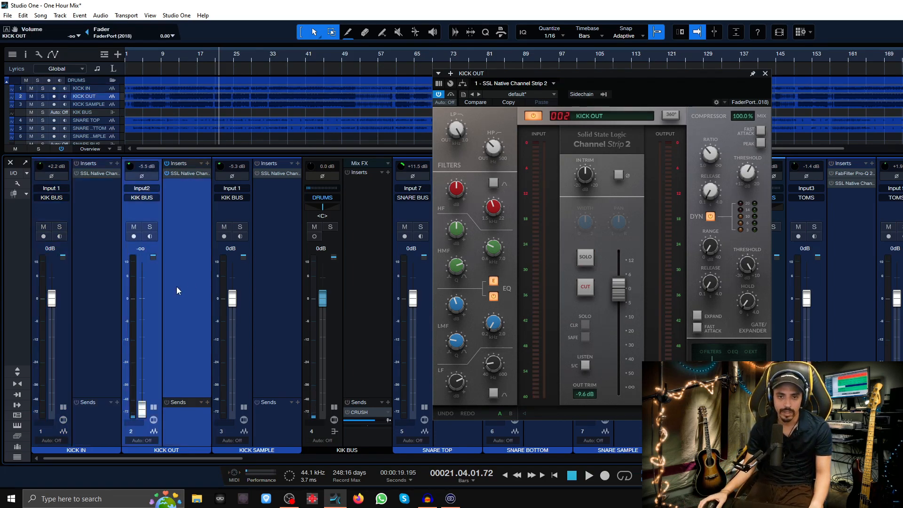
left_click(77, 294, "shift")
key("s")
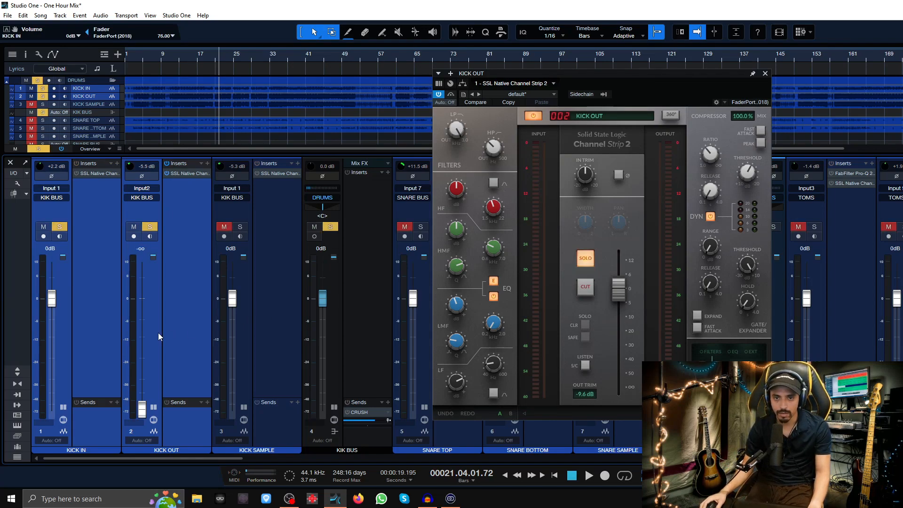
left_click(168, 325)
key("space")
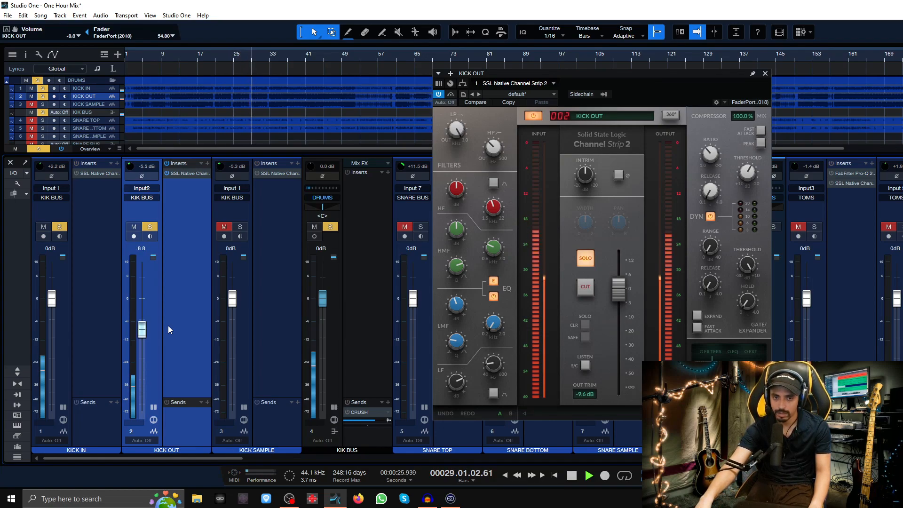
key("space")
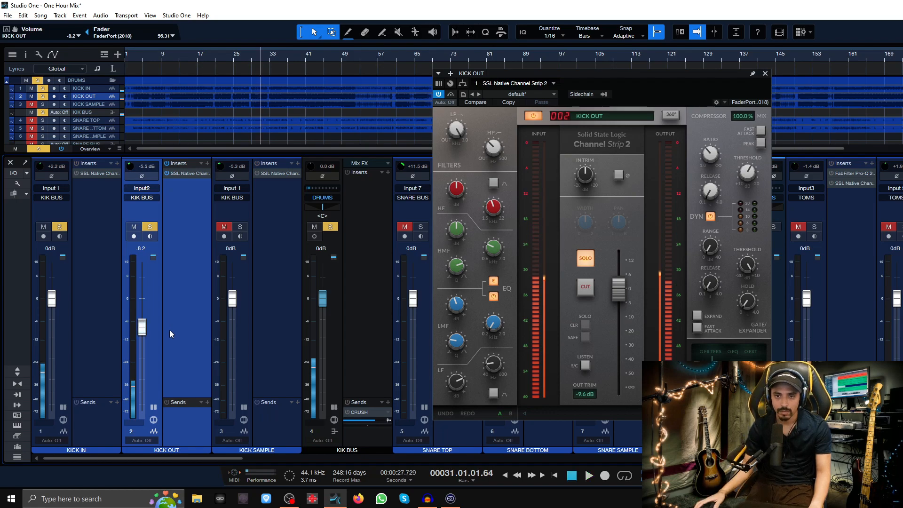
Solo KICK SAMPLE on its own to audition it, and blend it with the other kicks at -3.5 dB
left_click(150, 227)
left_click(239, 227)
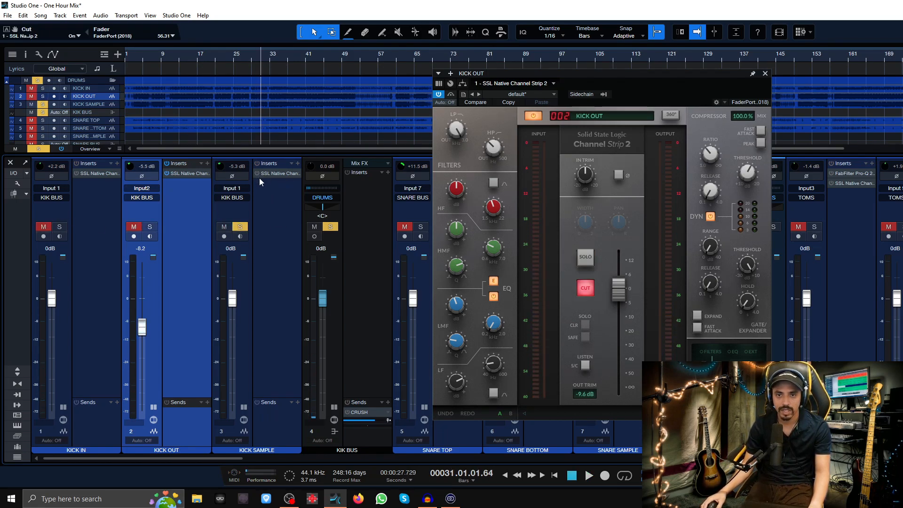
key("space")
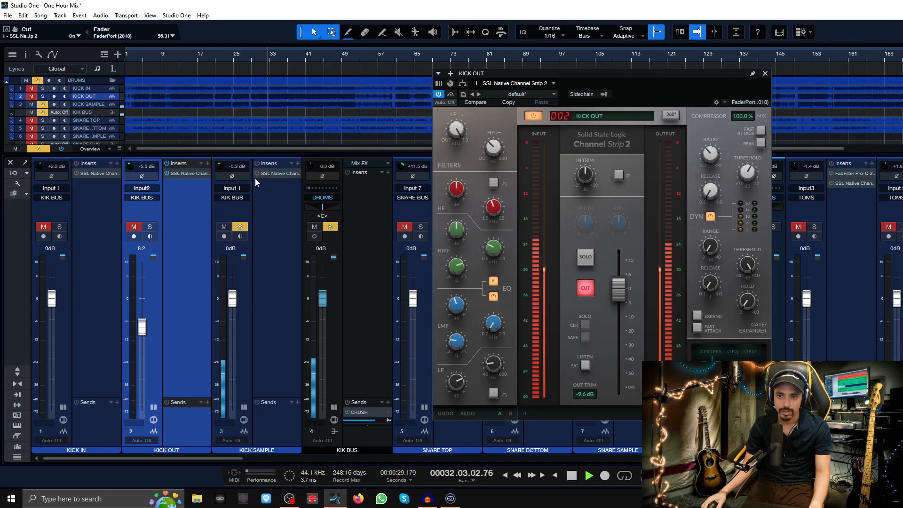
key("space")
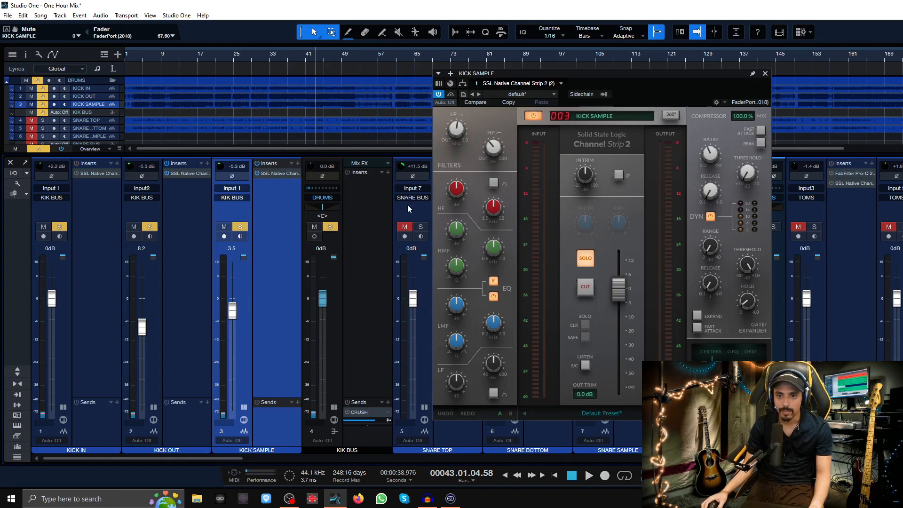
Insert a Pro EQ on the KIK BUS and move its window clear of the bus channel
left_click(382, 227)
left_click(387, 172)
type("eq")
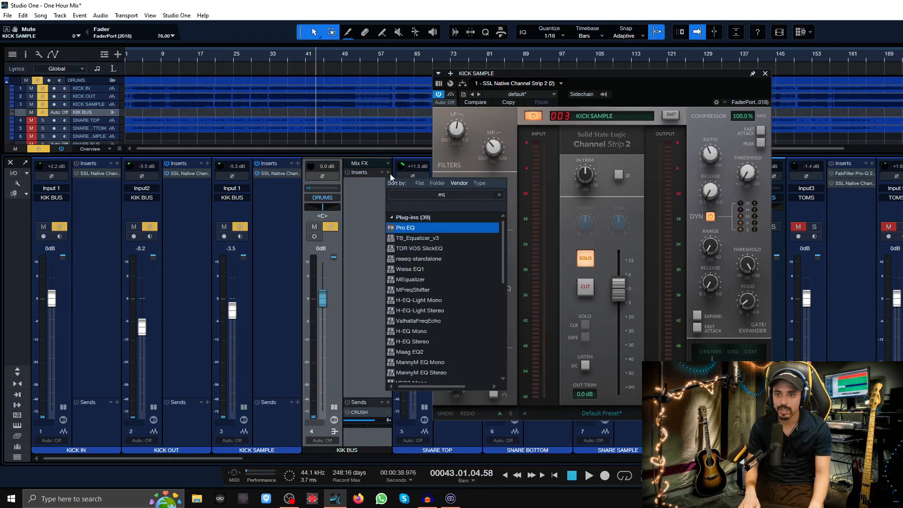
key("Return")
left_click_drag(746, 79, 663, 91)
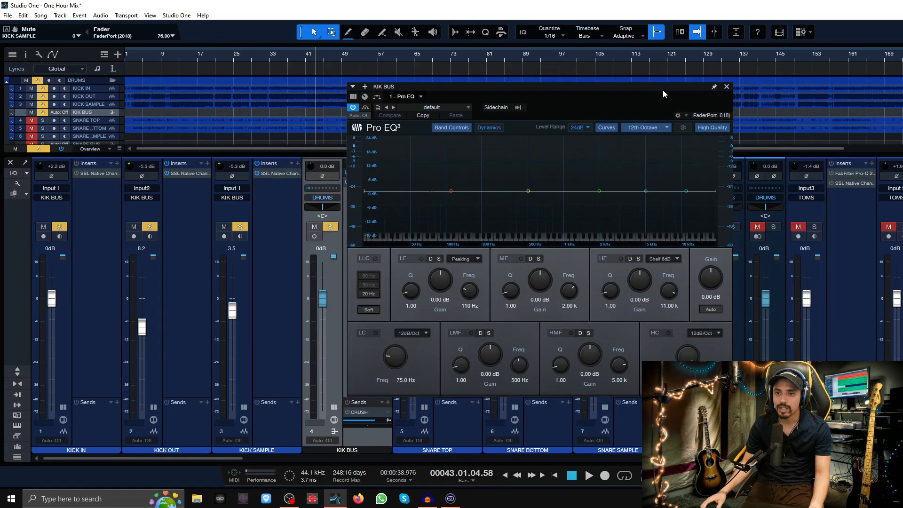
Sweep the Pro EQ's low-mid band over the playing kicks with a narrow boost of 11.70 dB at 125 Hz, Q 2.20
left_click(196, 61)
key("space")
left_click_drag(528, 191, 463, 173)
scroll(464, 173, "up", 5)
left_click_drag(464, 173, 458, 163)
key("space")
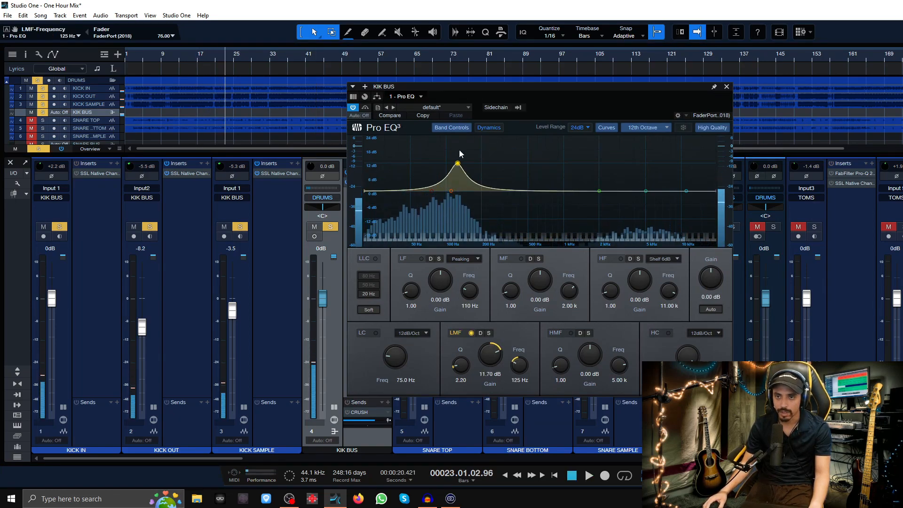
key("space")
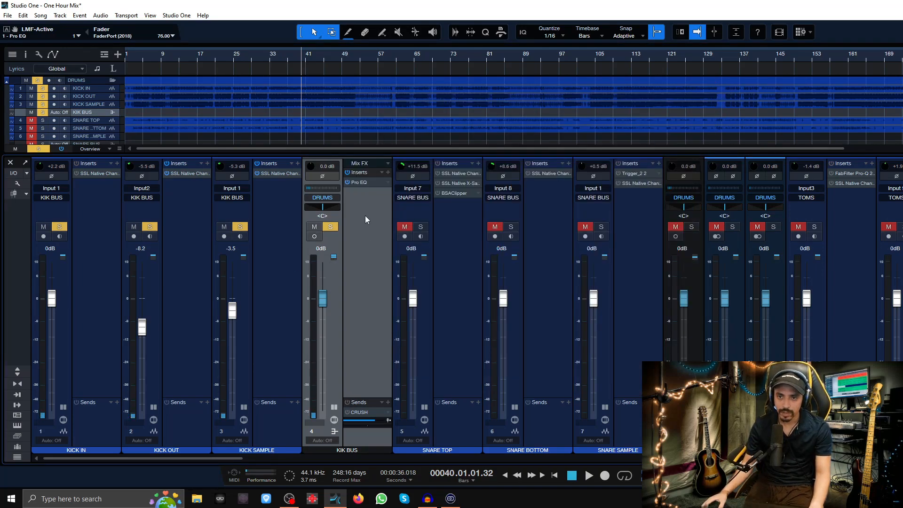
Insert Escalator on the KIK BUS and set it to 30% with the output at -5.6 dB during playback
left_click(385, 171)
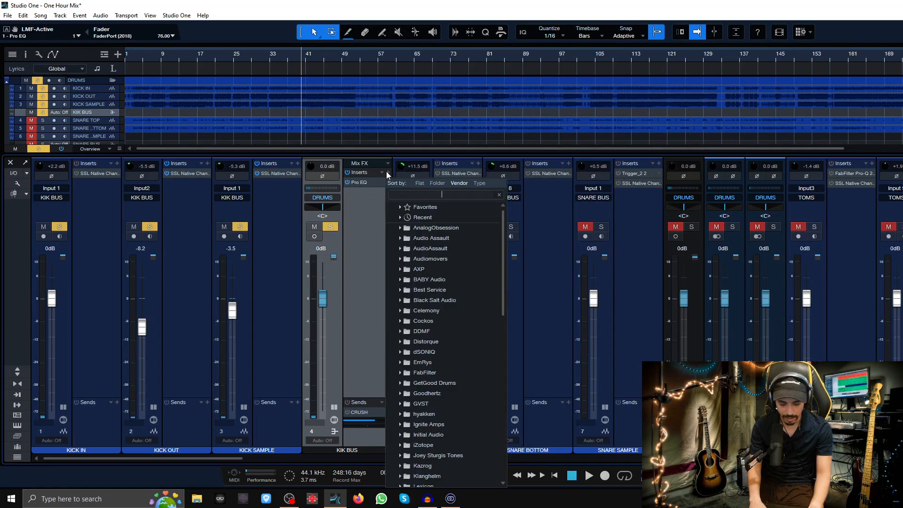
type("es")
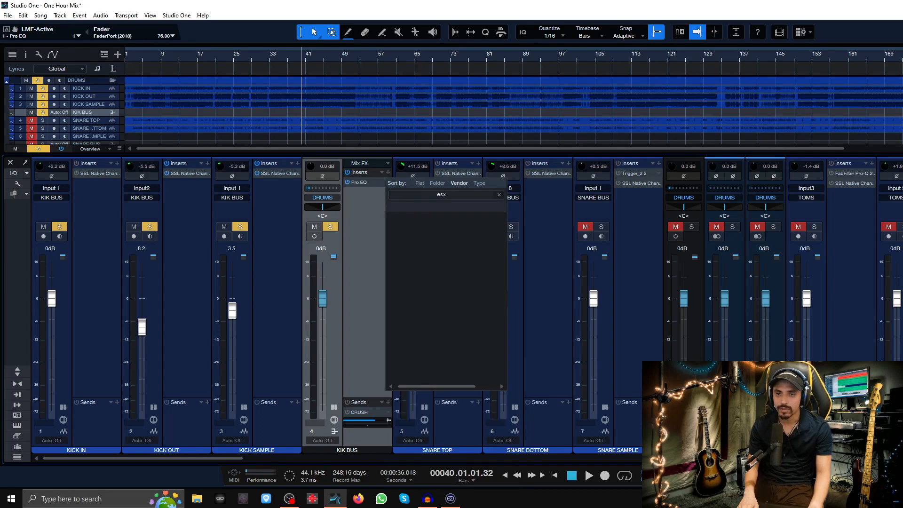
key("Return")
key("space")
mouse_move(396, 228)
left_mouse_down()
mouse_move(408, 229)
mouse_move(404, 216)
left_mouse_up()
left_click_drag(511, 171, 516, 197)
left_click_drag(380, 211, 396, 192)
mouse_move(515, 204)
left_mouse_down()
mouse_move(516, 178)
mouse_move(515, 202)
left_mouse_up()
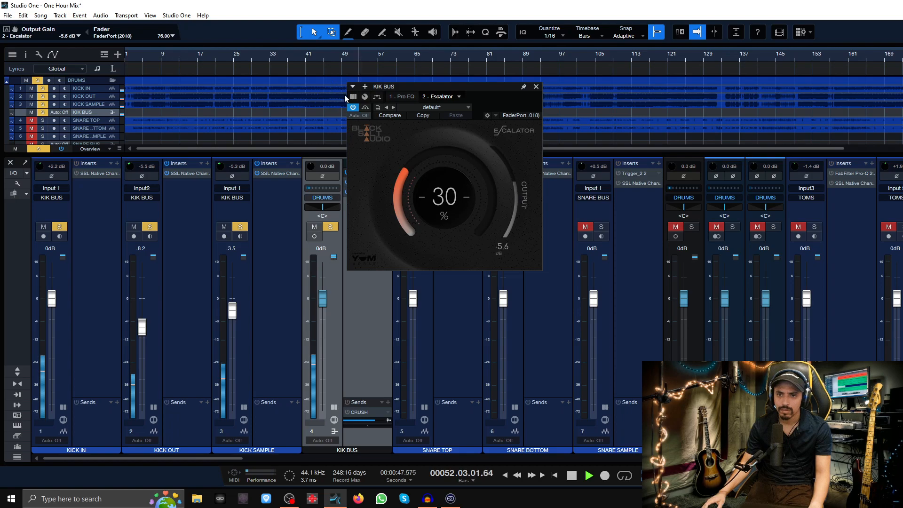
Compare the kick bus with Escalator off and on, replaying the section, and close the plugin window
left_click(351, 107)
left_click(352, 107)
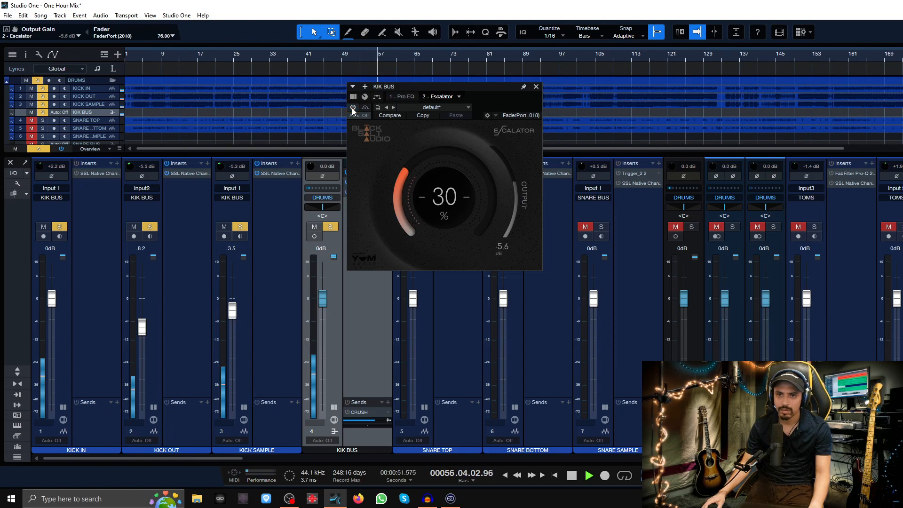
left_click(322, 69)
left_click(352, 107)
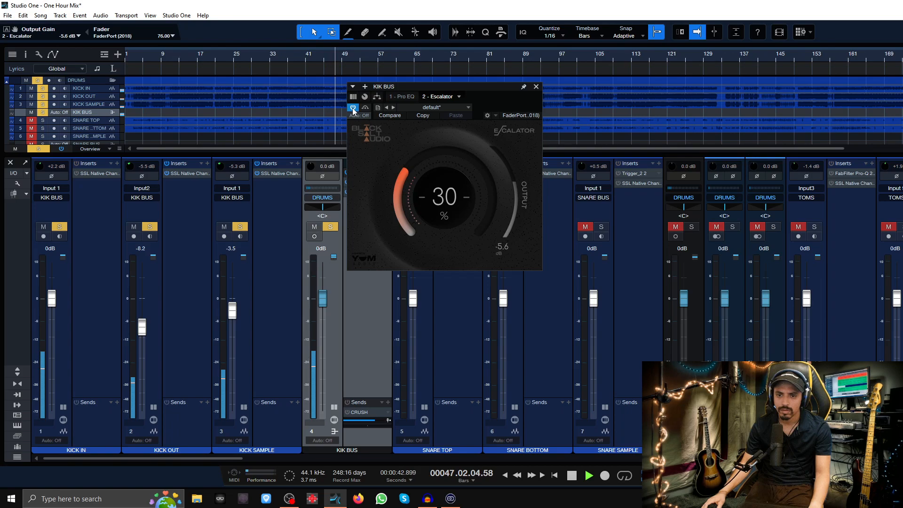
key("space")
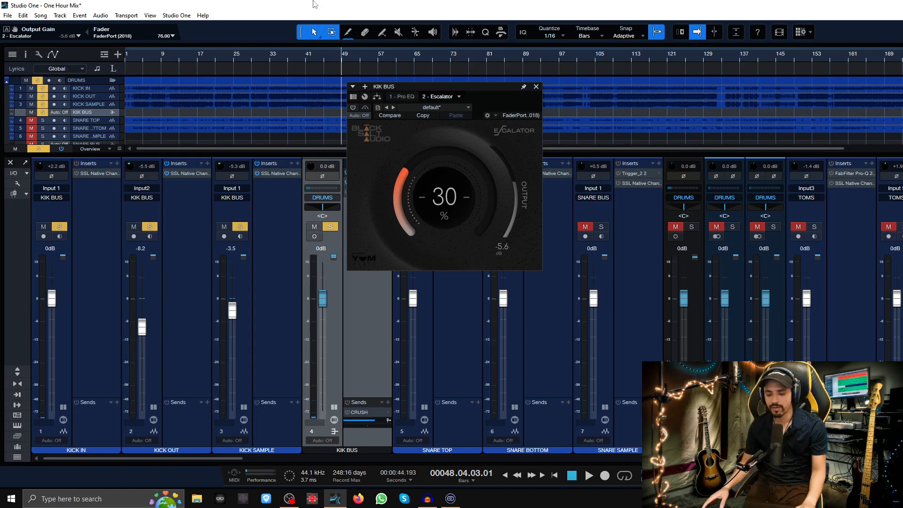
left_click(536, 86)
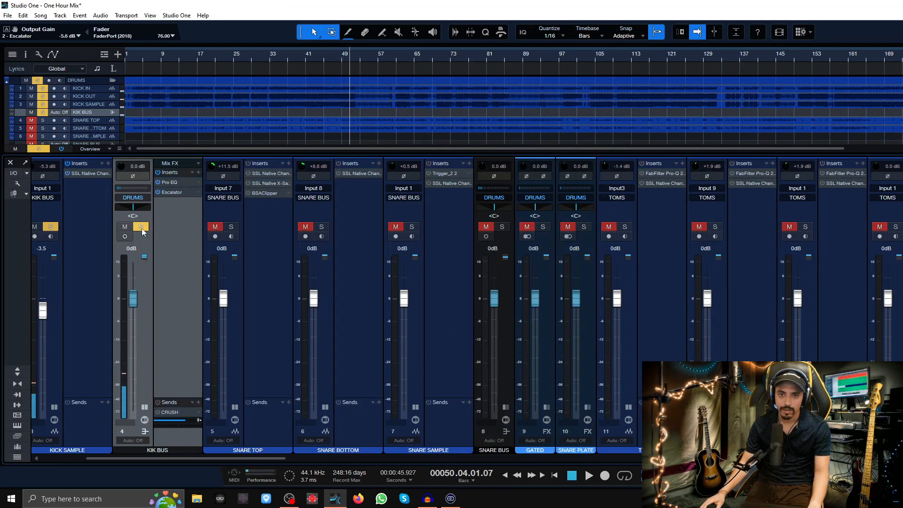
Clear the KIK BUS solo, solo SNARE TOP, and open its SSL Native Channel Strip 2
left_click(140, 226)
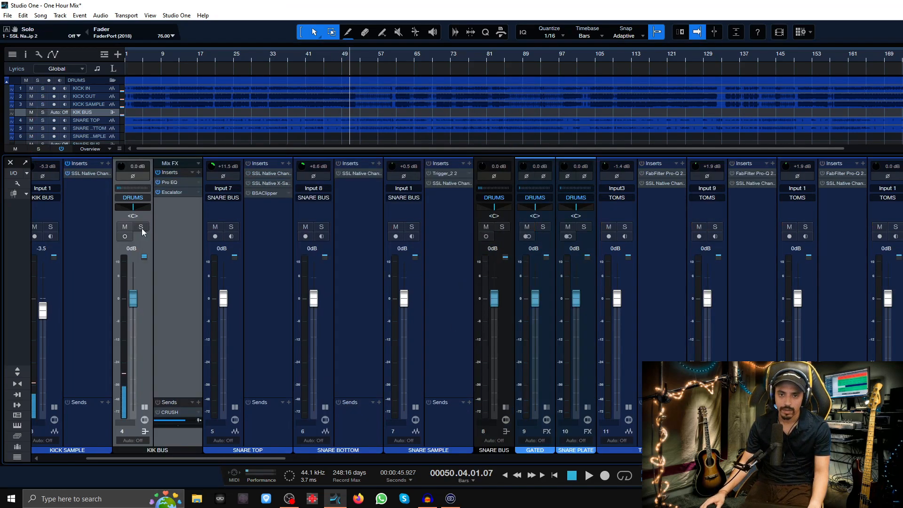
left_click(230, 226)
left_click(269, 173)
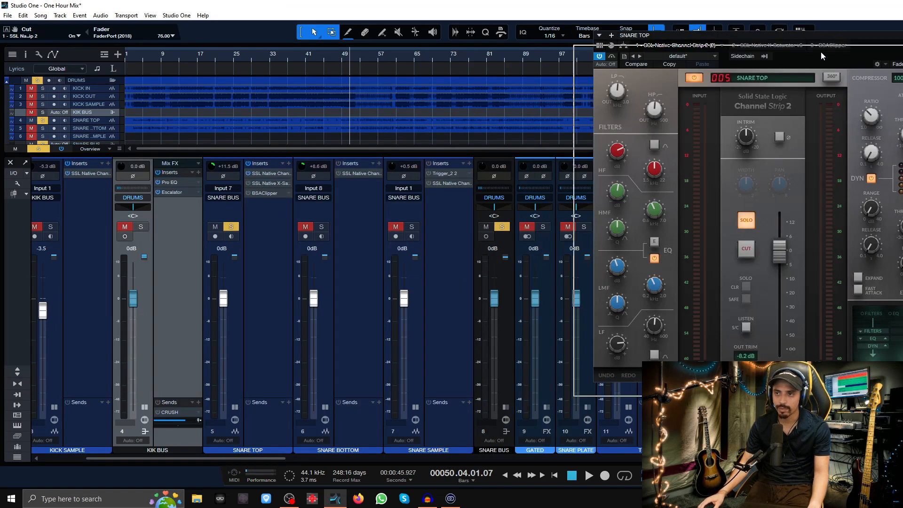
left_click_drag(620, 80, 571, 81)
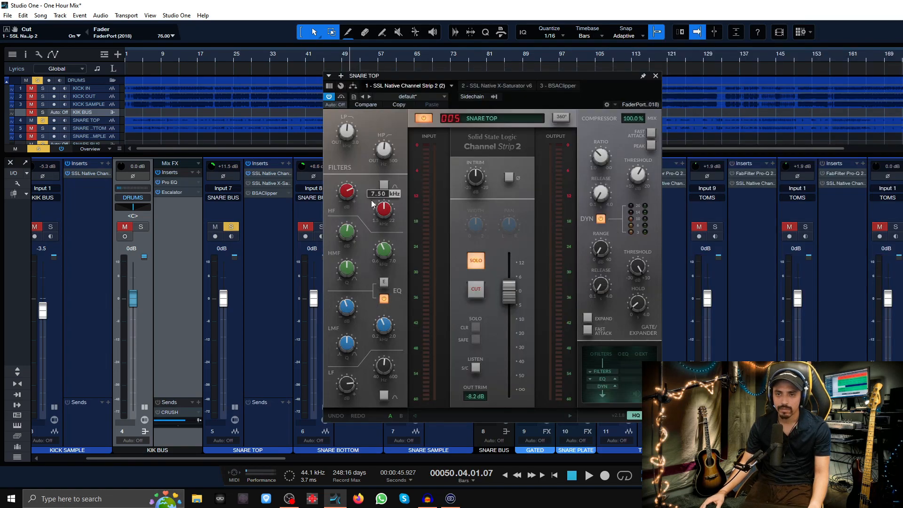
Play the soloed SNARE TOP and compare its sound with the channel strip off and on
key("space")
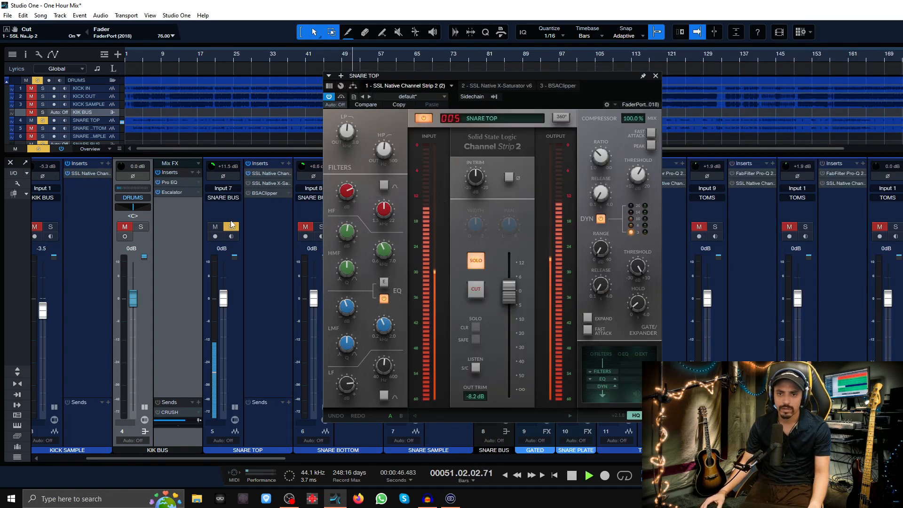
left_click(329, 97)
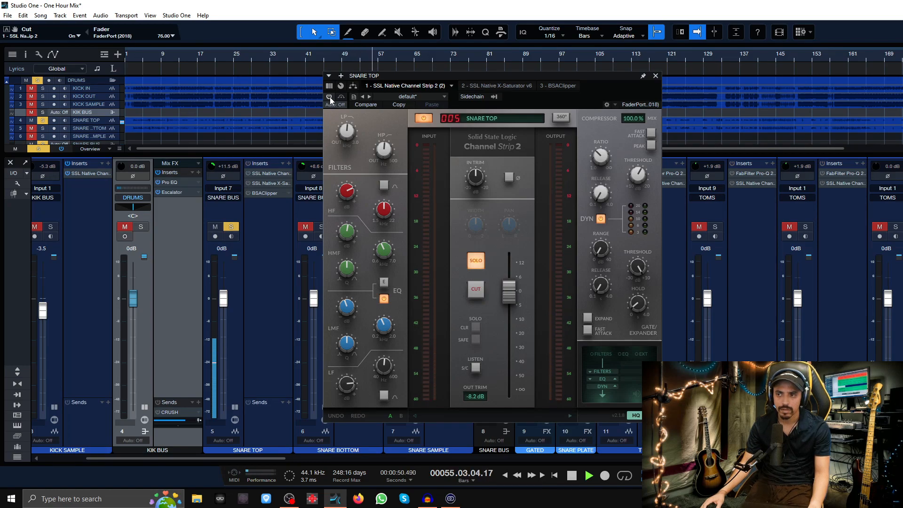
left_click(329, 97)
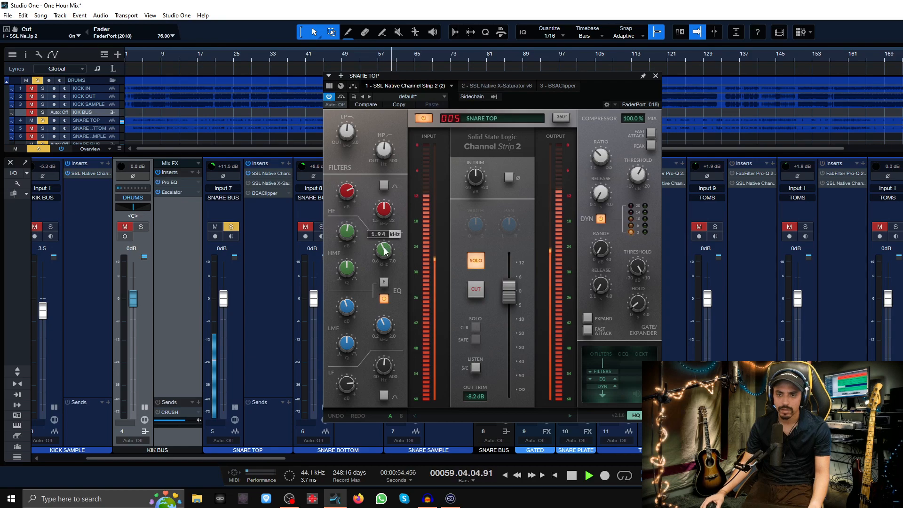
Raise the SNARE TOP channel strip's high-frequency EQ gain to 10.6 dB while listening, and stop playback
mouse_move(349, 200)
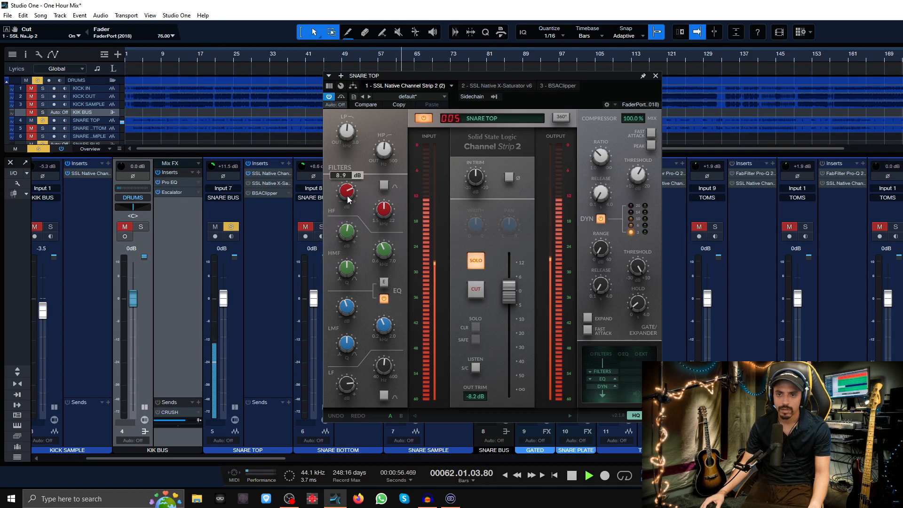
mouse_move(349, 200)
left_mouse_down()
mouse_move(347, 188)
mouse_move(342, 208)
mouse_move(346, 196)
left_mouse_up()
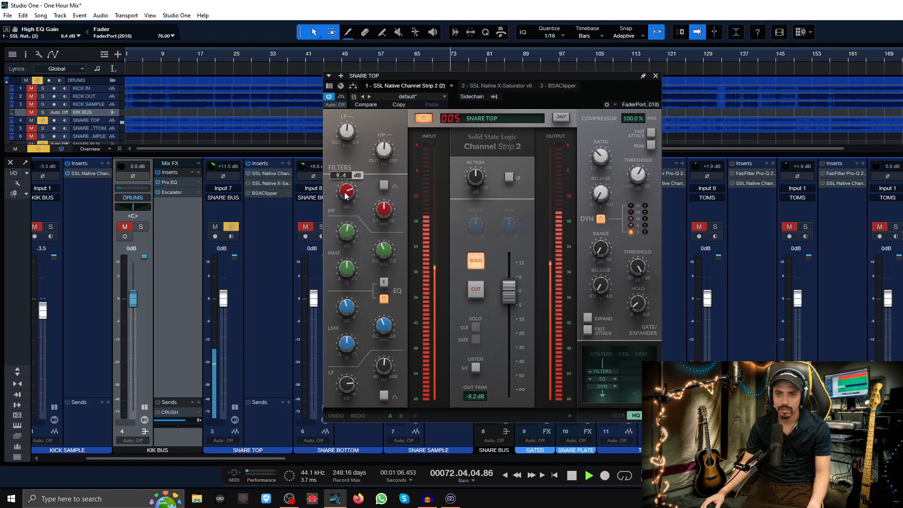
left_click_drag(345, 196, 345, 195)
key("space")
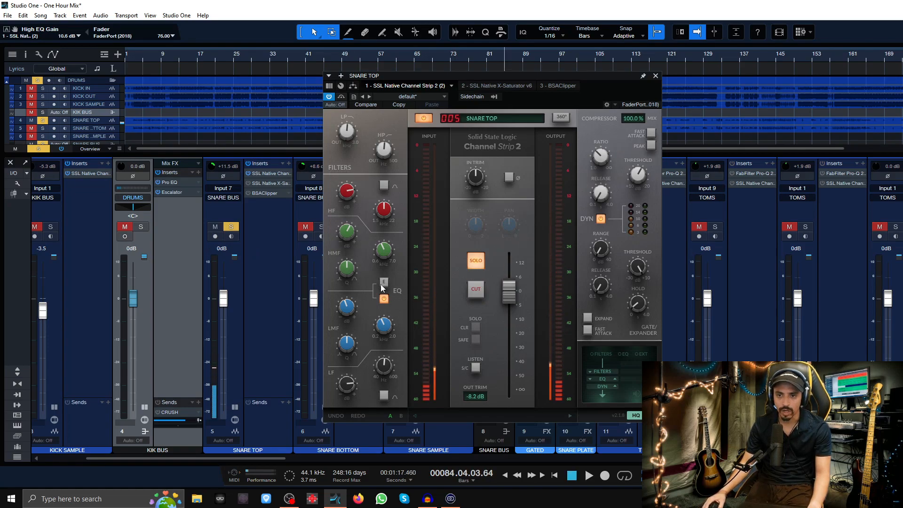
Open the SSL Native X-Saturator on SNARE TOP and load its Drums - Snare Sizzle preset during playback
left_click(259, 187)
left_click(260, 184)
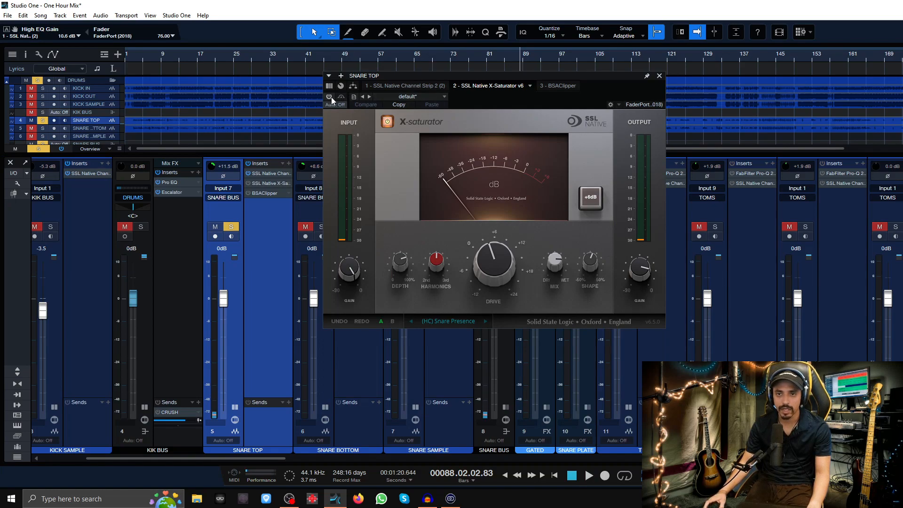
key("space")
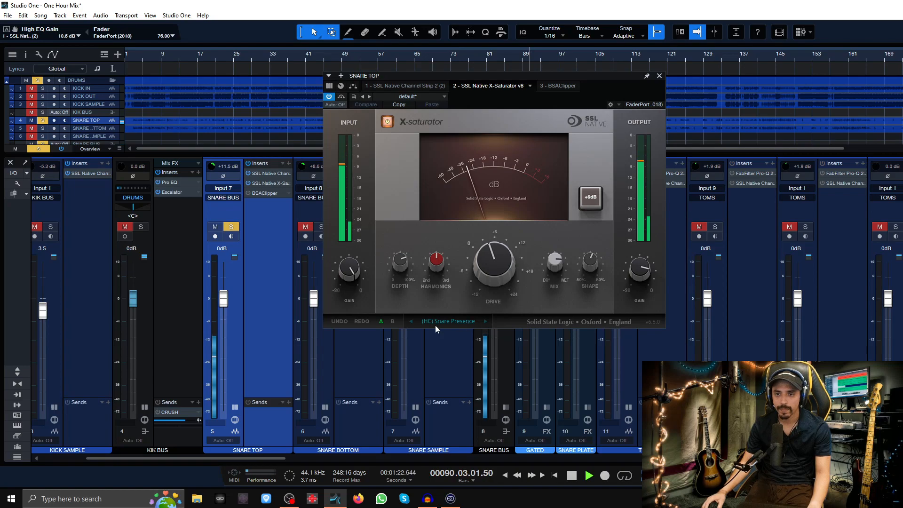
left_click(484, 321)
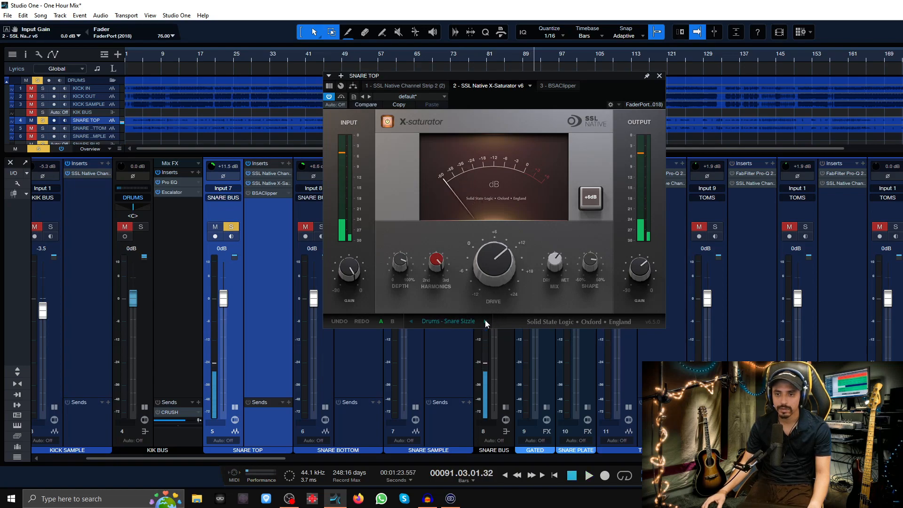
Play the soloed SNARE TOP and compare its sound with the X-Saturator off and on
key("space")
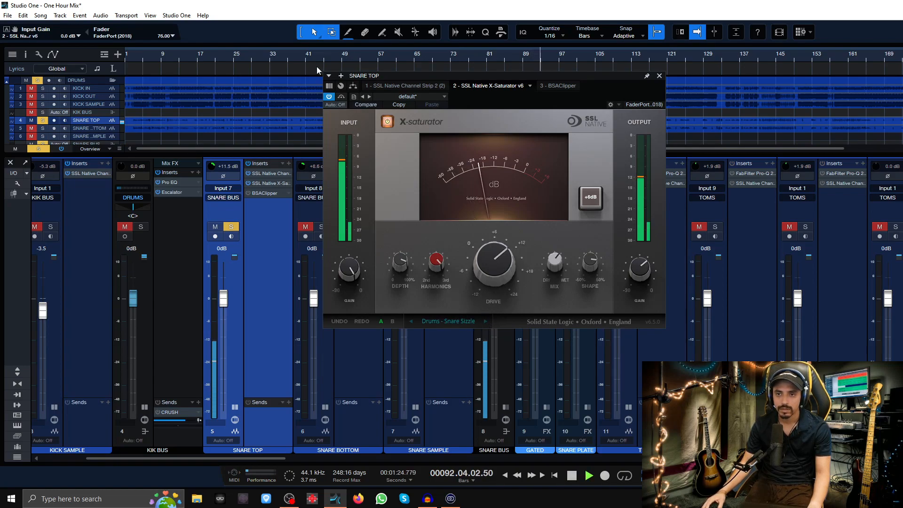
left_click(330, 97)
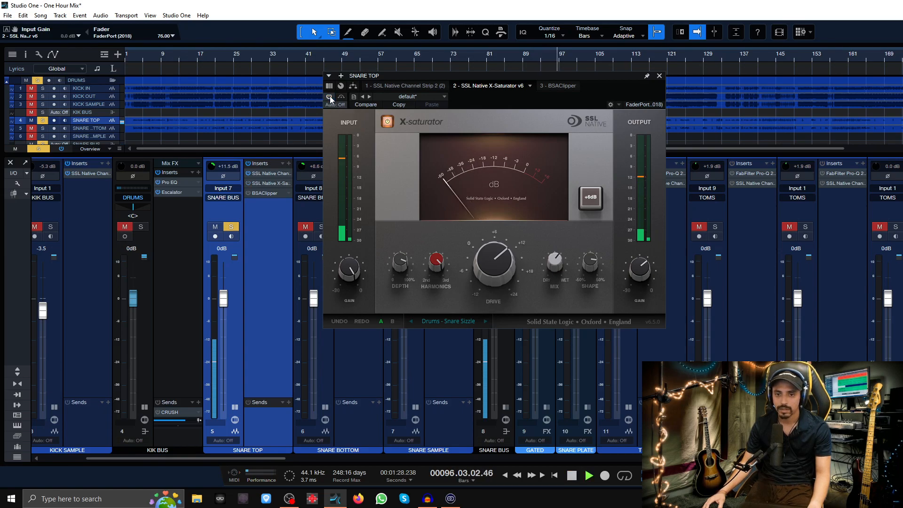
left_click(330, 97)
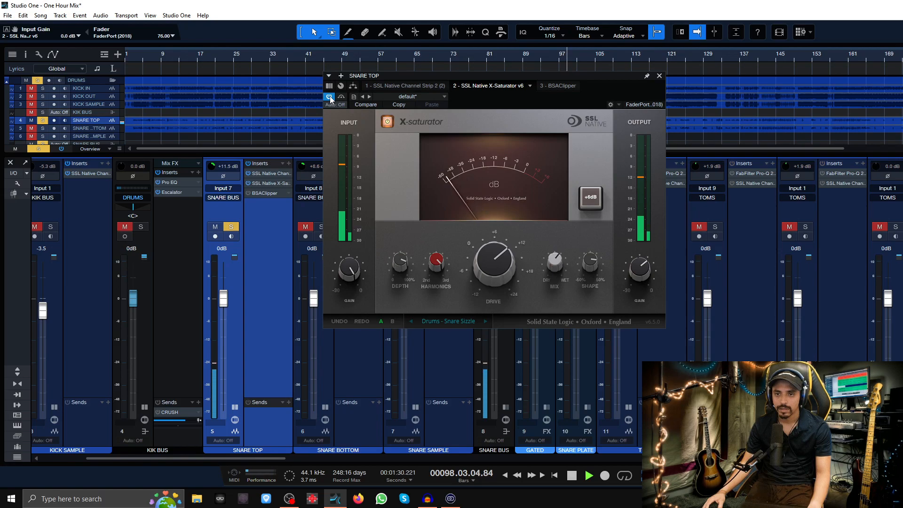
left_click(329, 97)
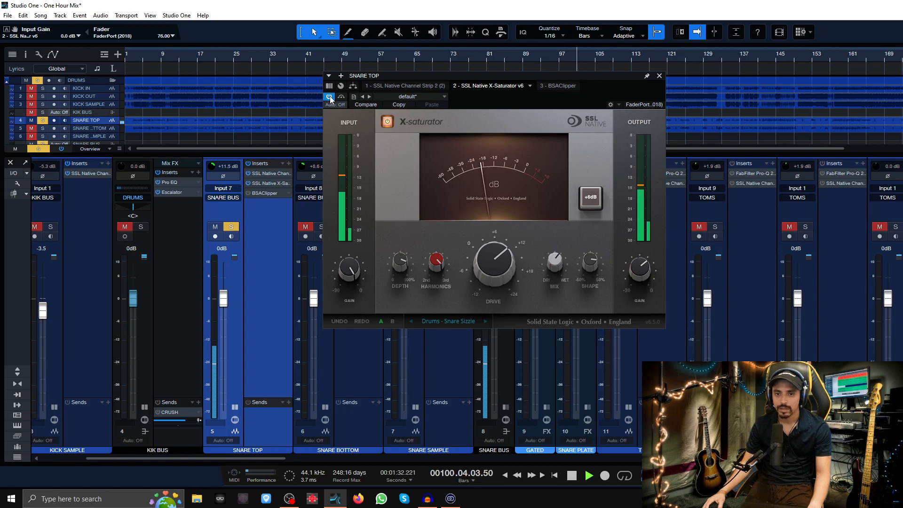
left_click(329, 96)
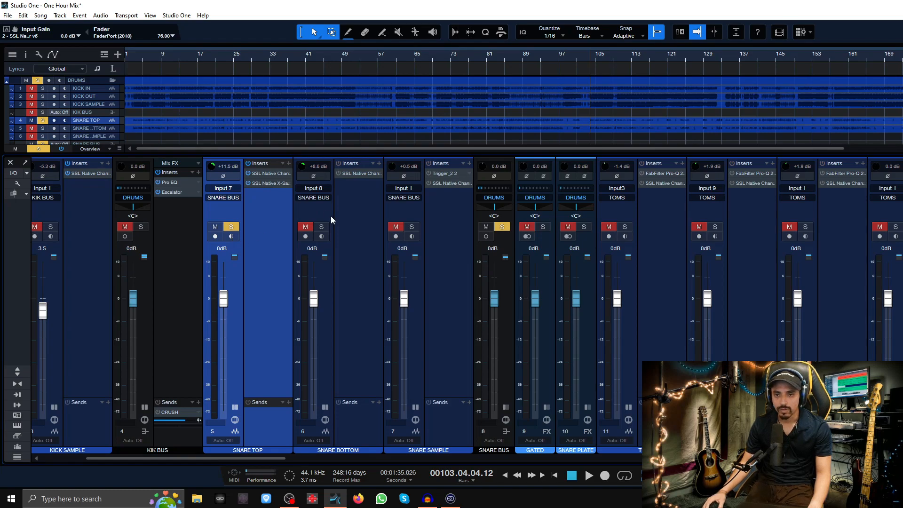
Switch the solo from SNARE TOP to SNARE BOTTOM and open SNARE BOTTOM's SSL Native Channel Strip 2
key("s")
left_click(321, 227)
left_click(350, 174)
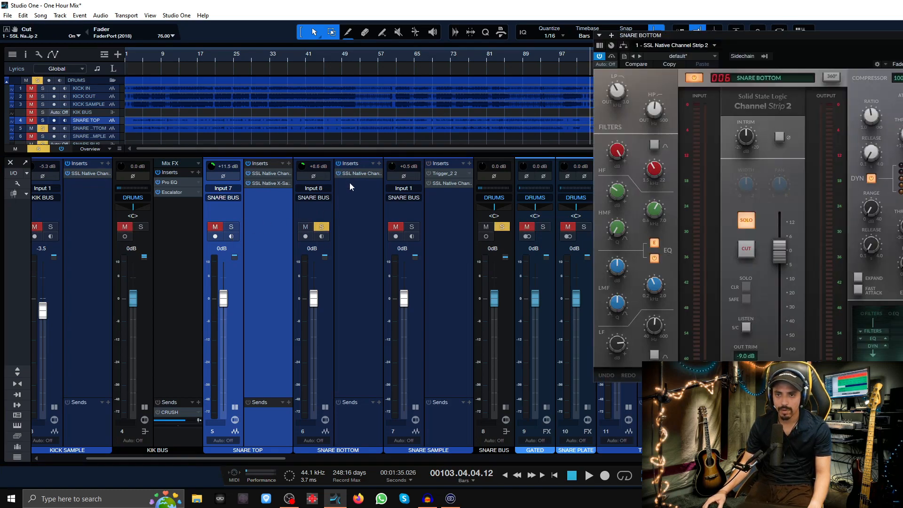
left_click_drag(839, 38, 622, 83)
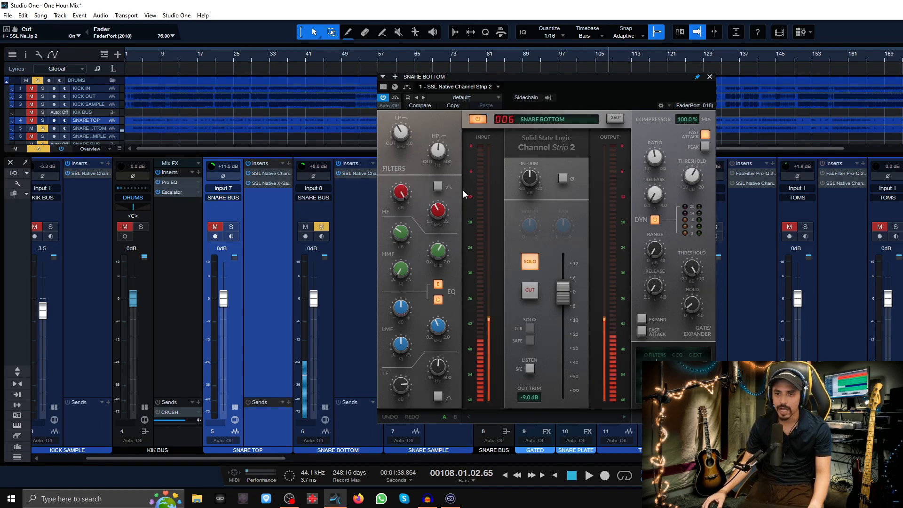
Switch off the E-type EQ on SNARE BOTTOM's channel strip with low-mid gain at -5.4 dB, and audition the compression
left_click(438, 286)
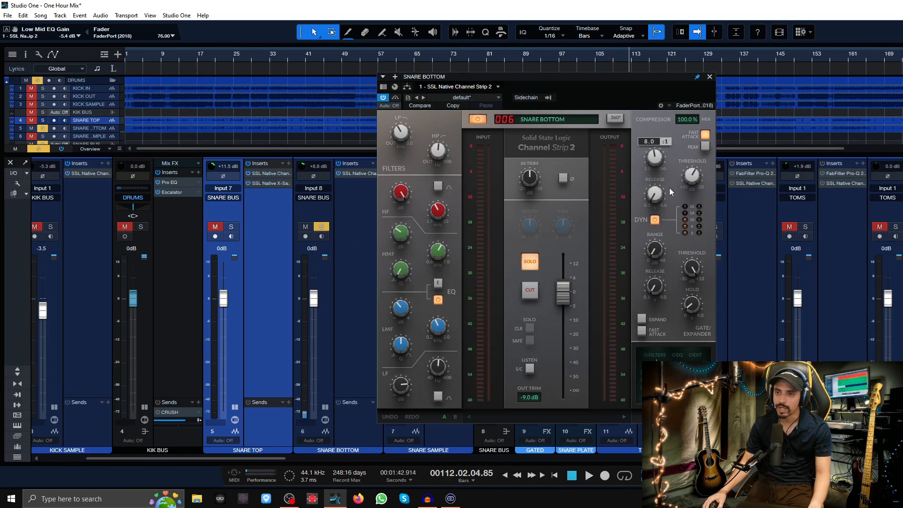
key("space")
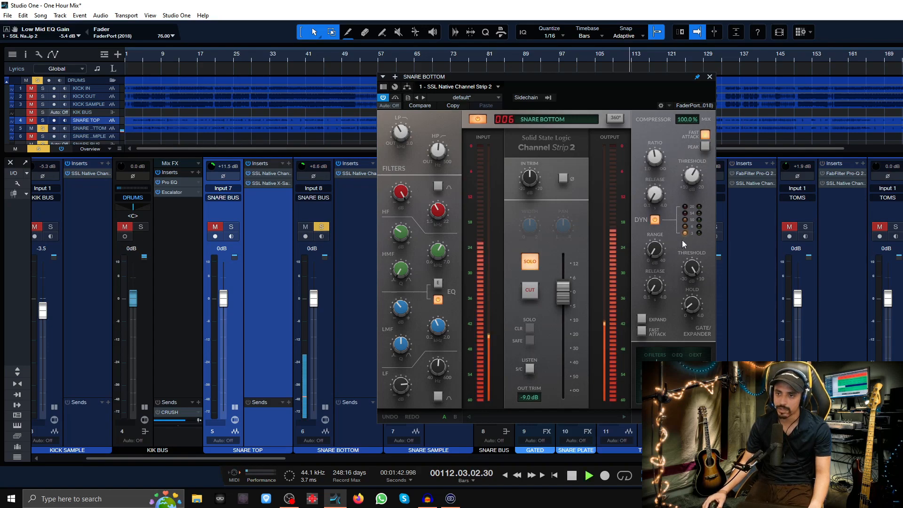
mouse_move(696, 178)
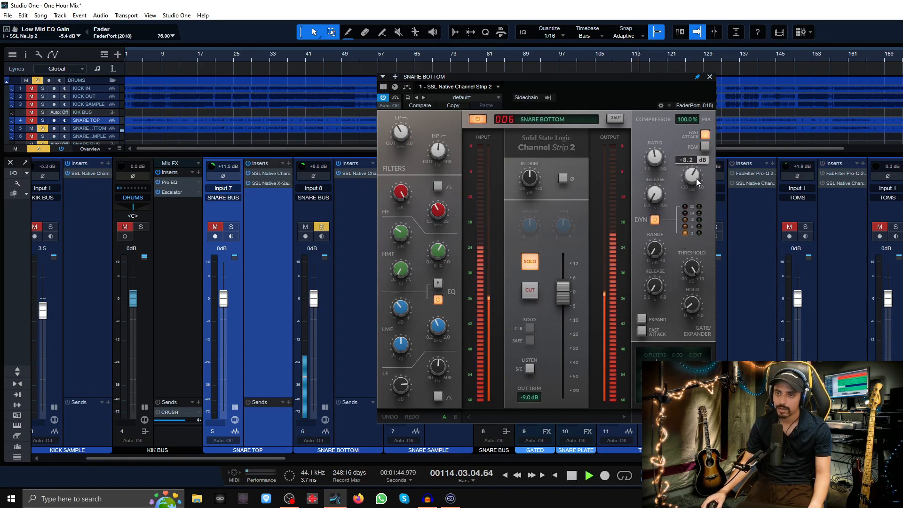
Solo and unmute SNARE TOP alongside SNARE BOTTOM, and bring the SNARE BOTTOM fader up from silence to -9.6 dB during playback
left_click_drag(314, 298, 308, 411)
left_click(231, 226)
left_click(215, 226)
left_click(320, 338)
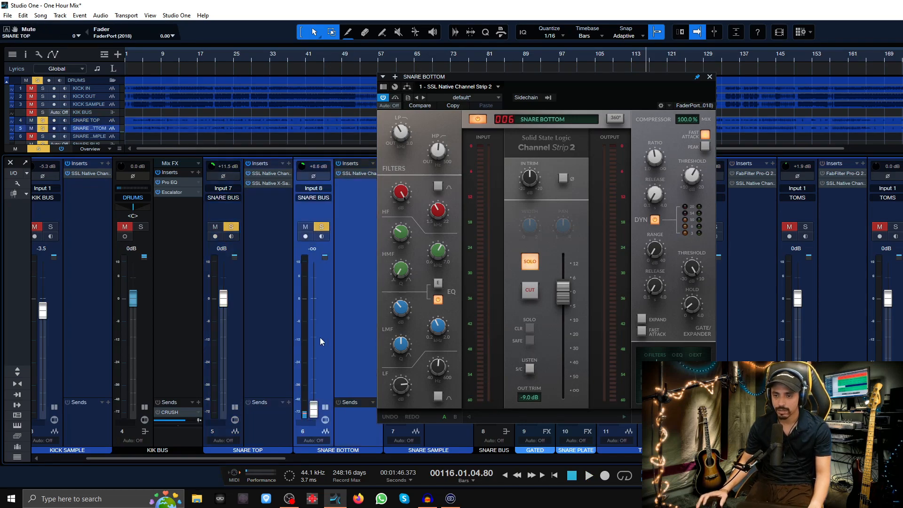
key("space")
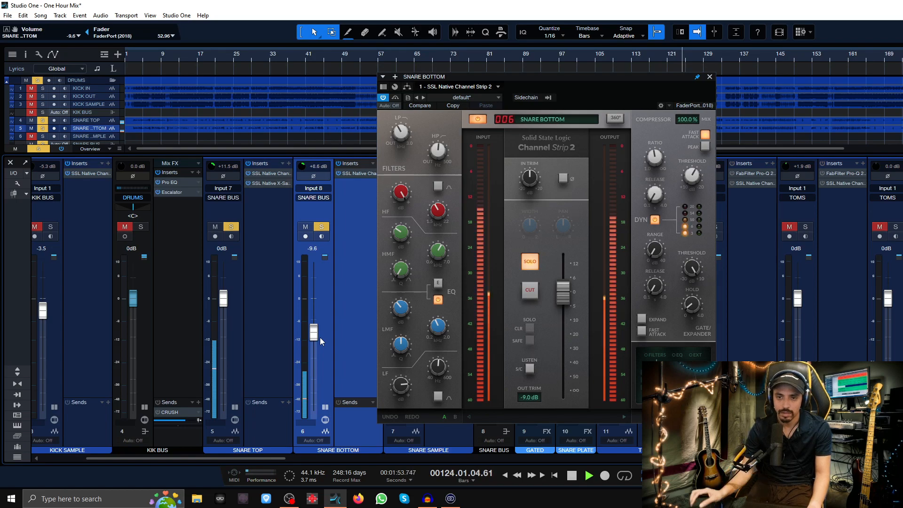
Compare the snare with SNARE BOTTOM cut and restored, replaying from an earlier point around bar 13
left_click(532, 292)
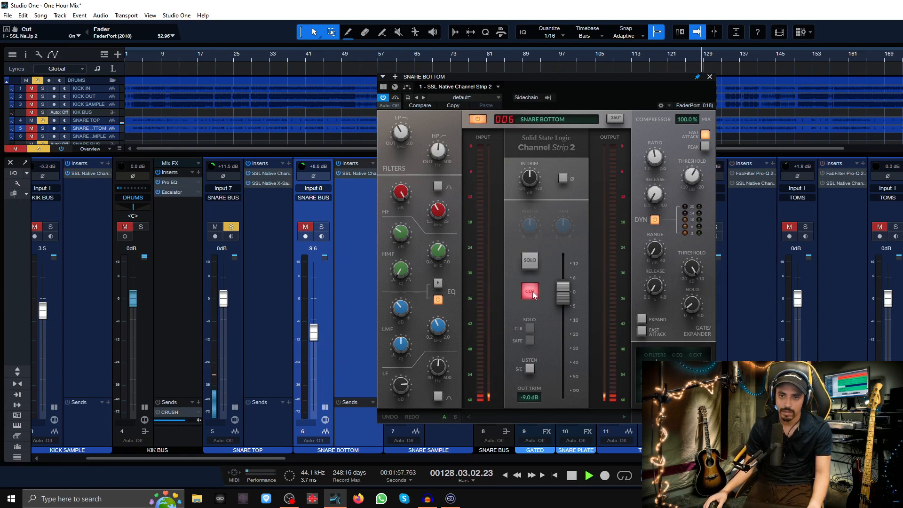
key("space")
left_click(178, 55)
key("space")
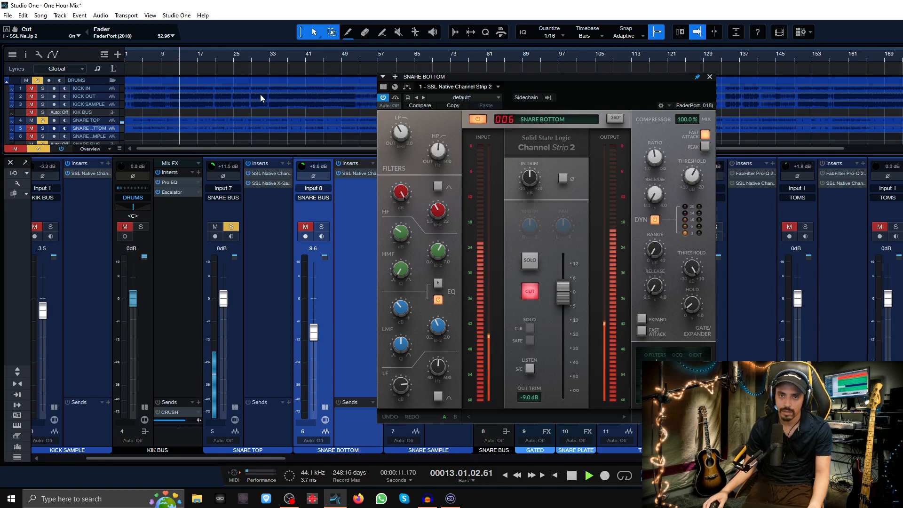
left_click(522, 295)
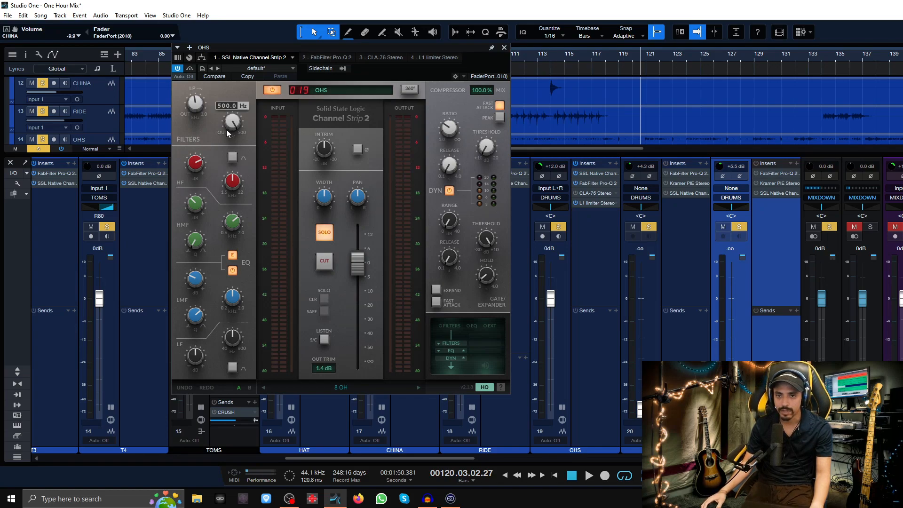
Examine the filter, EQ and compressor settings on the OHS track's SSL Native Channel Strip 2
mouse_move(200, 110)
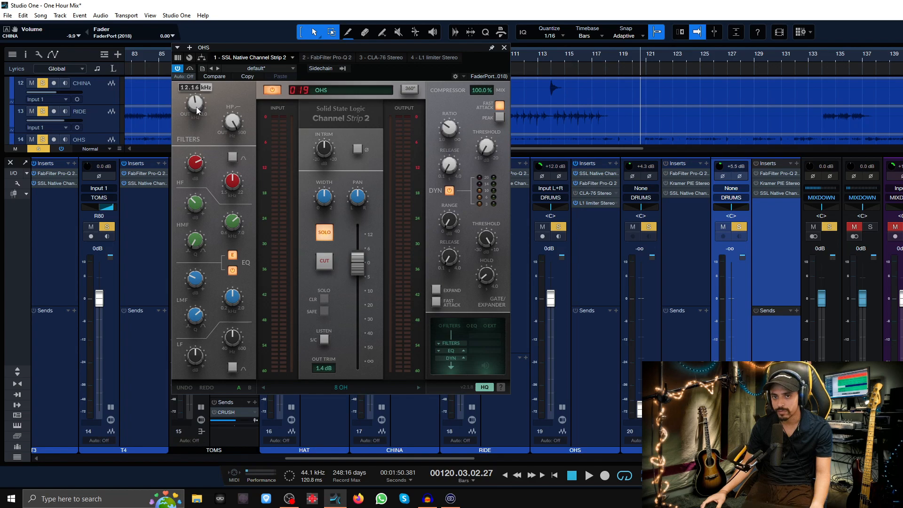
mouse_move(239, 189)
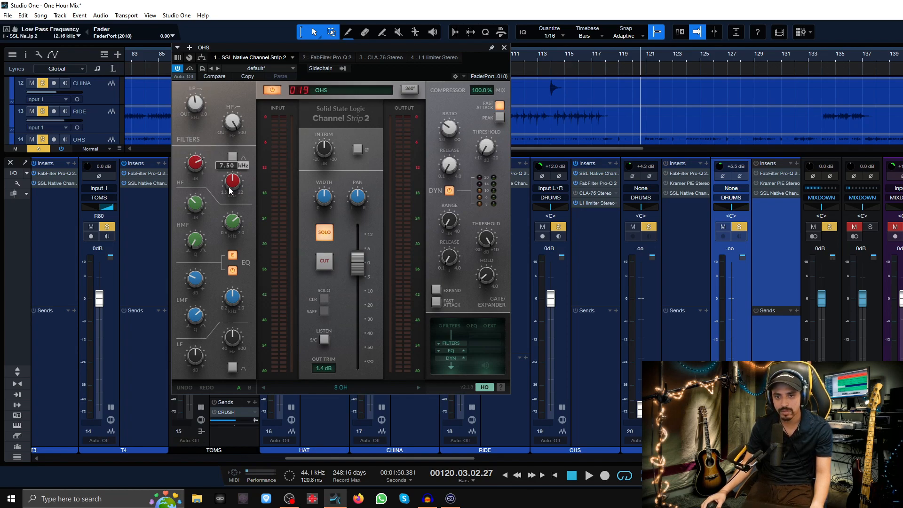
mouse_move(216, 225)
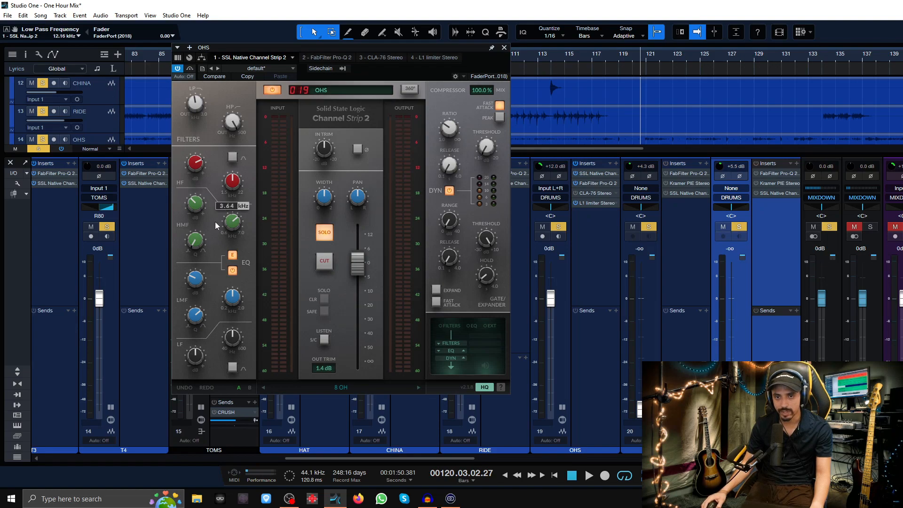
mouse_move(220, 308)
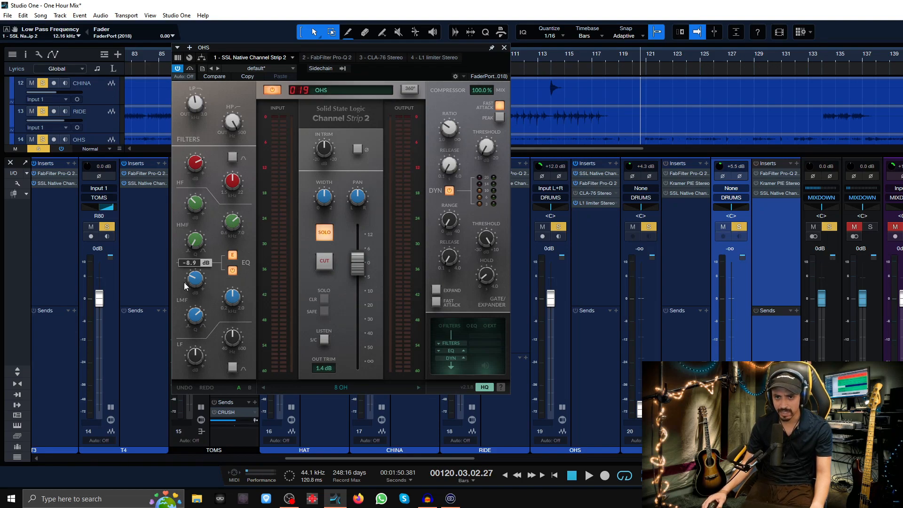
mouse_move(186, 289)
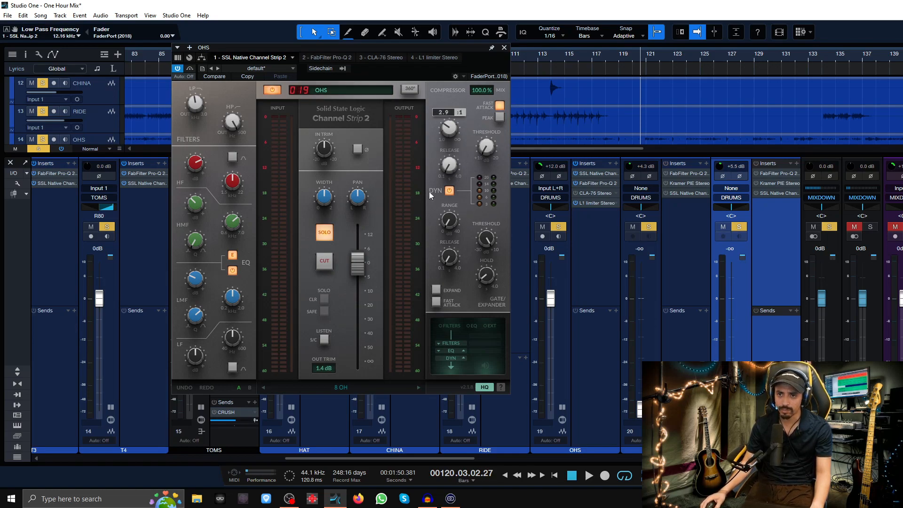
mouse_move(486, 150)
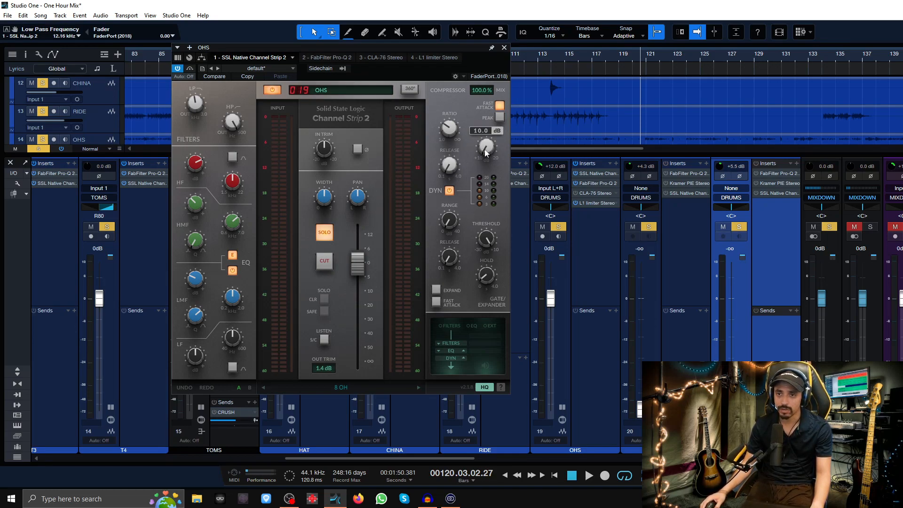
Set the OHS channel strip's compressor threshold to -11.1 dB and its output trim to -3.7 dB during playback
key("space")
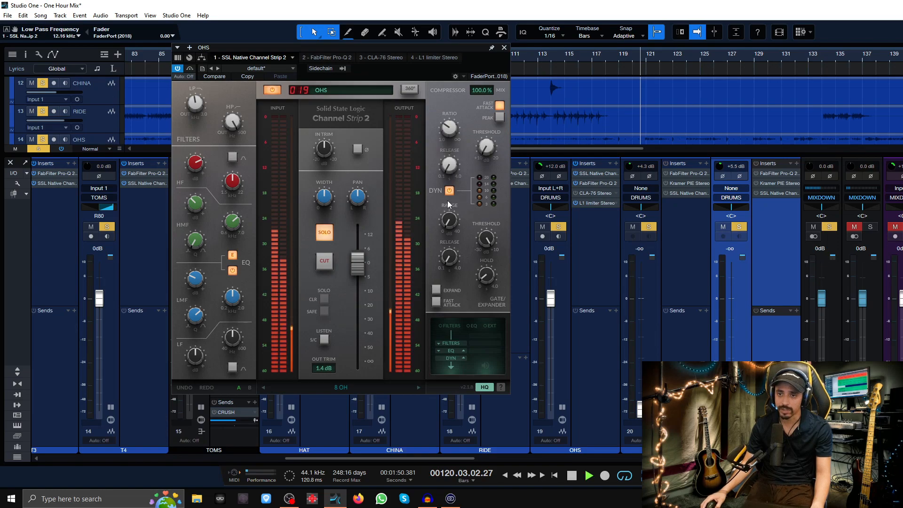
mouse_move(476, 195)
left_click_drag(487, 146, 486, 60)
mouse_move(333, 368)
left_mouse_down()
mouse_move(321, 384)
mouse_move(321, 377)
left_mouse_up()
left_click_drag(487, 147, 487, 157)
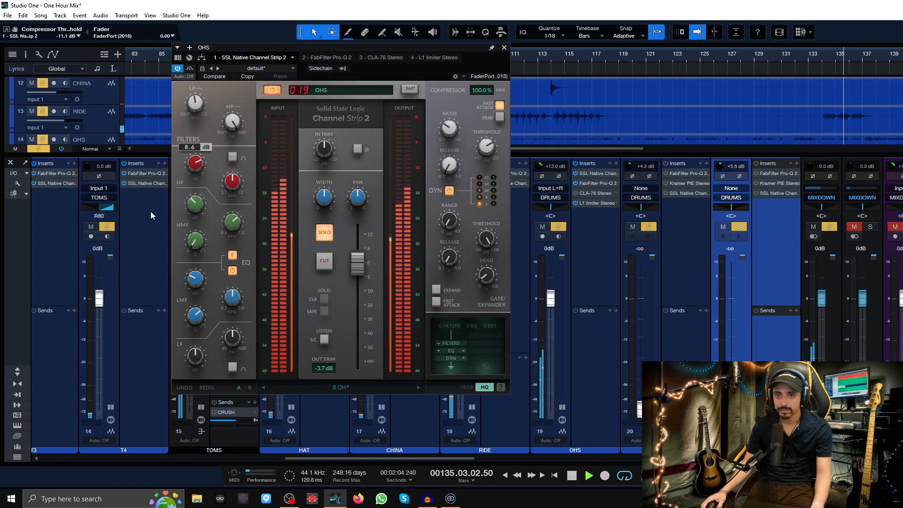
Set the OHS channel strip's low-mid EQ gain to -11.7 dB and high-frequency gain to 5.5 dB, and close the plugin
left_click_drag(195, 278, 193, 291)
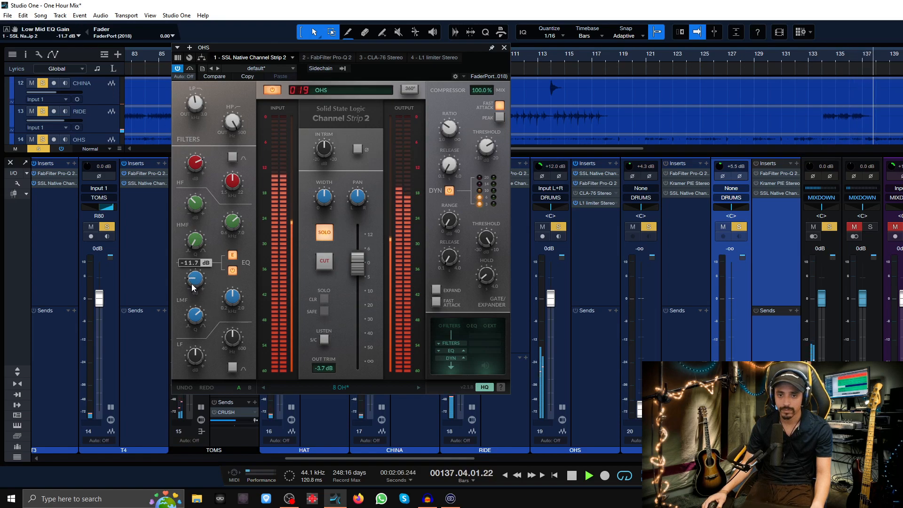
left_click_drag(193, 179, 193, 168)
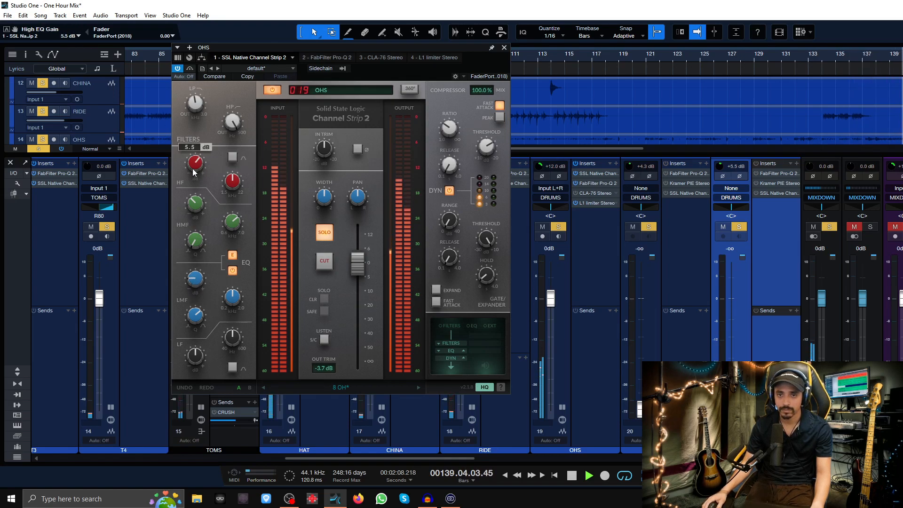
left_click(503, 47)
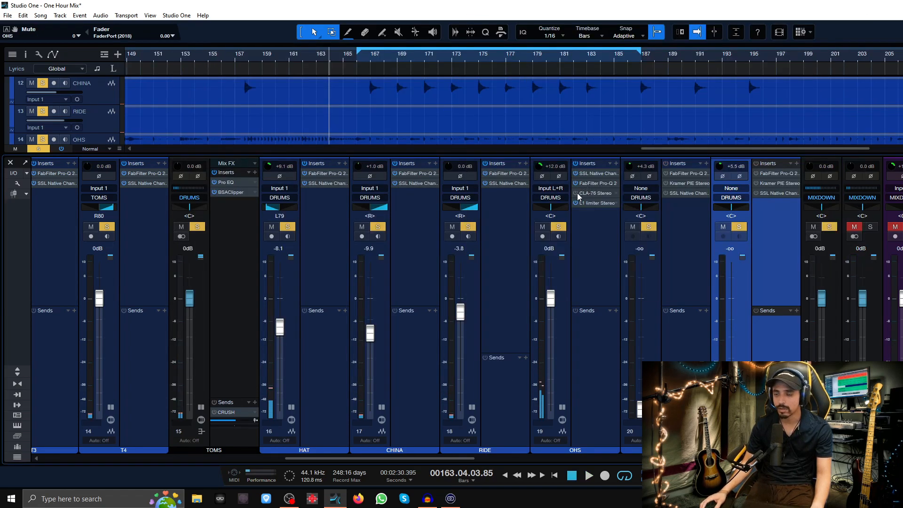
Enable the CLA-76 compressor on OHS, set its input to -24.0 and output to -26.4 during playback, and close it
left_click(576, 194)
key("space")
left_click_drag(460, 162, 460, 177)
left_click_drag(401, 161, 401, 144)
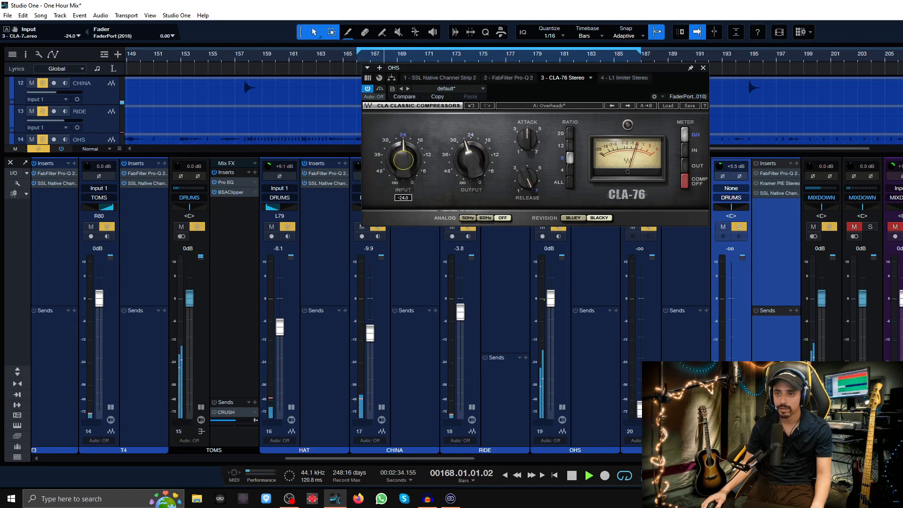
left_click_drag(489, 169, 489, 159)
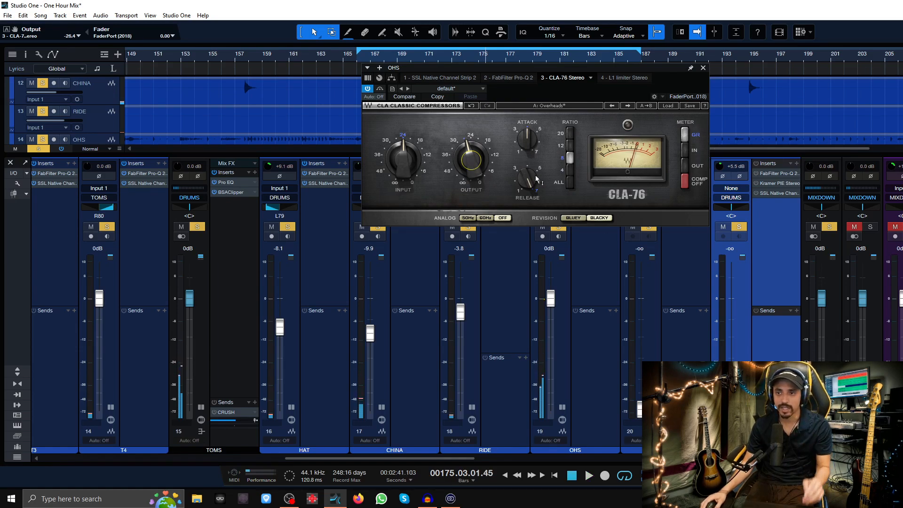
left_click(704, 68)
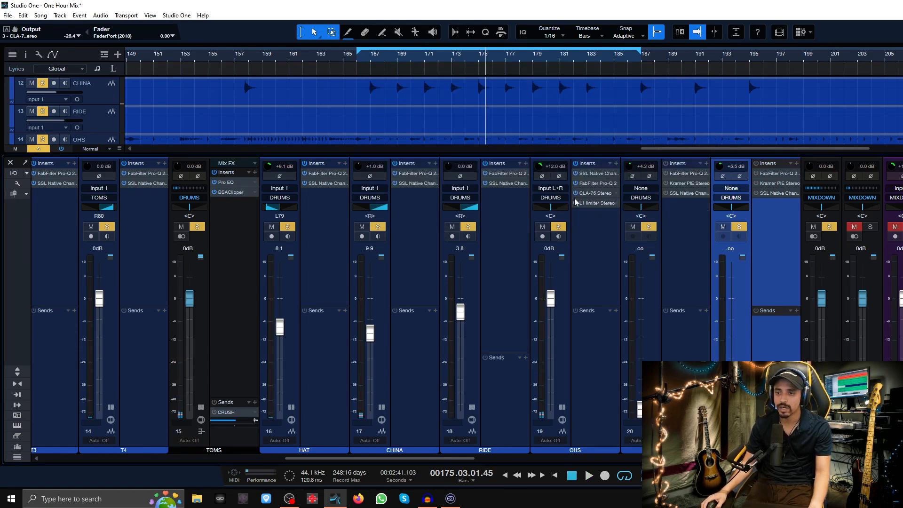
Lower the linked threshold and output ceiling of the OHS L1 limiter to -18.2 dB, and close the plugin
left_click(598, 203)
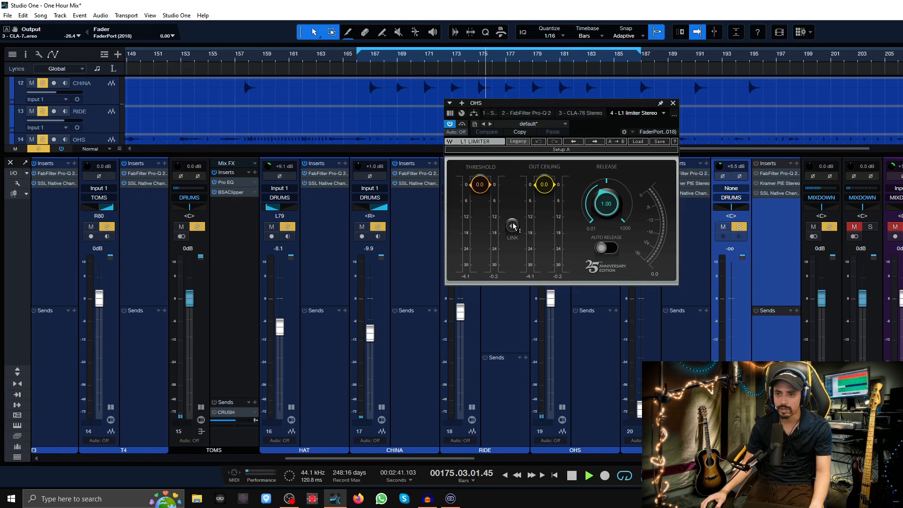
left_click_drag(514, 226, 514, 275)
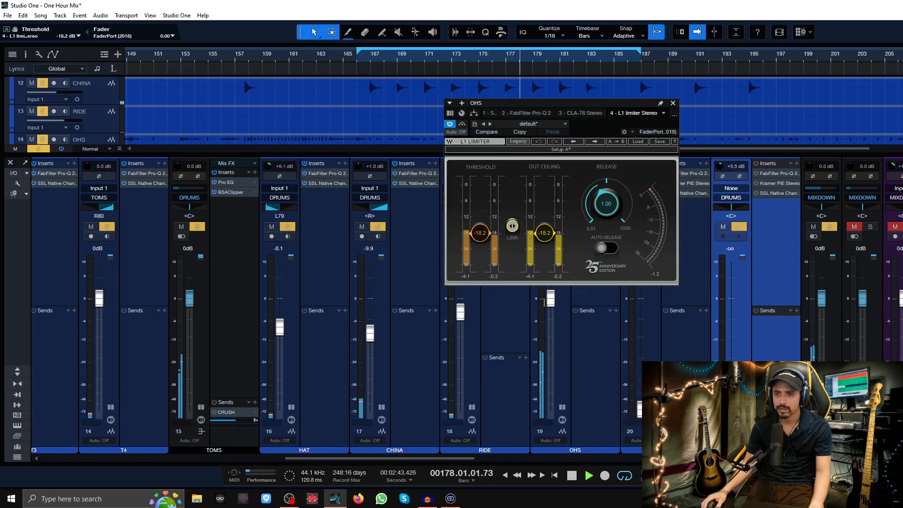
left_click(673, 103)
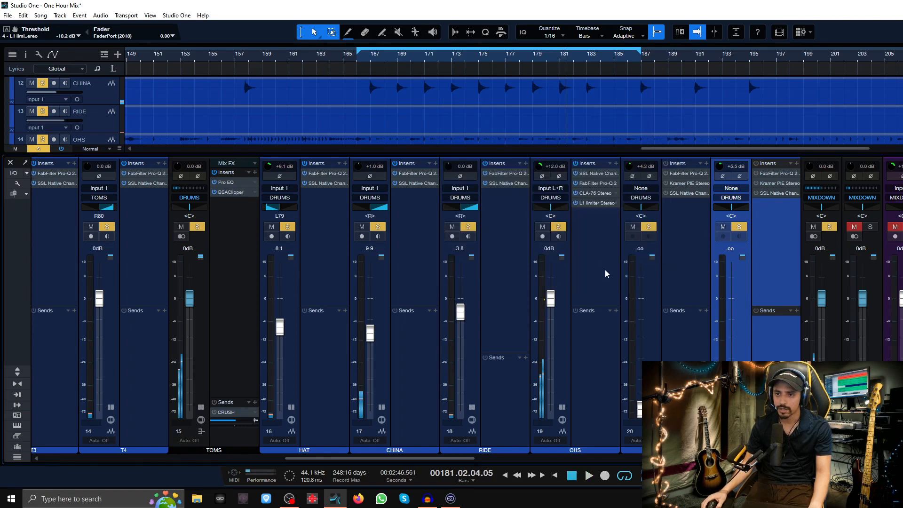
Add the soothe2 plugin to the OHS track's inserts and move its window clear of the OHS mixer channel
left_click(605, 272)
left_click(616, 163)
type("soothe")
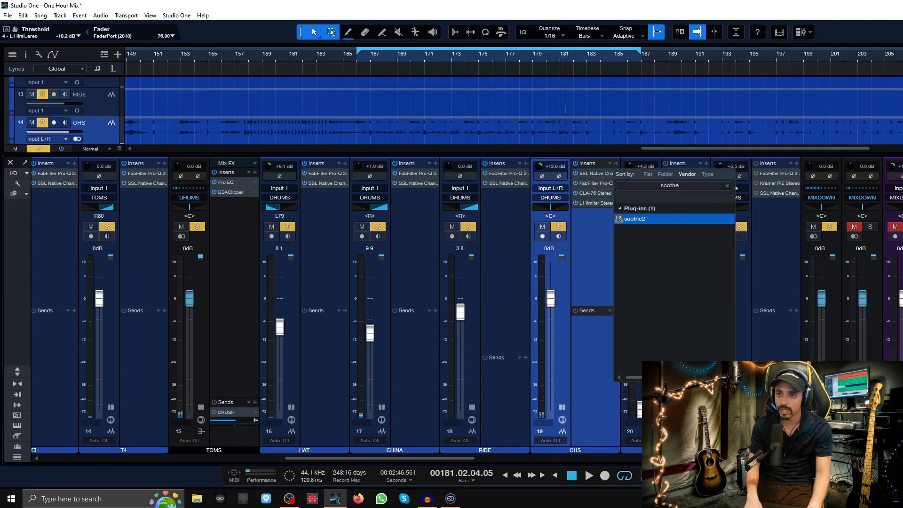
key("Return")
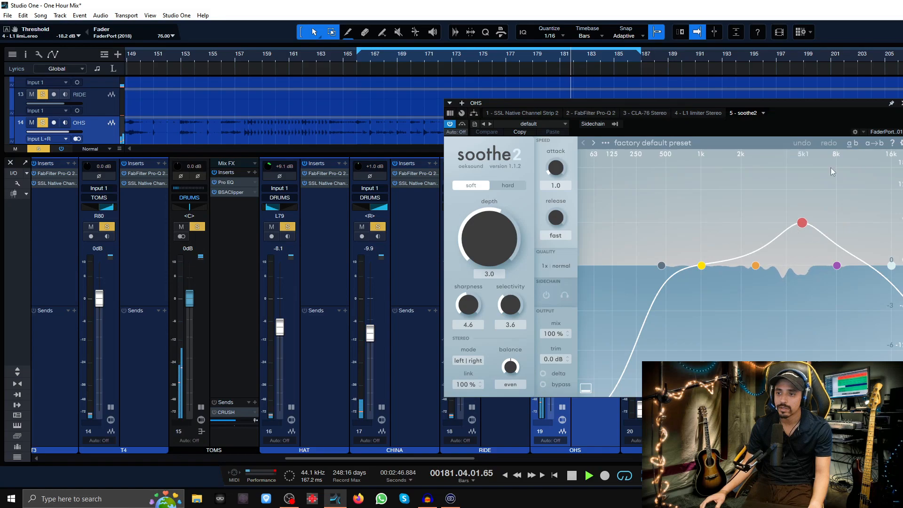
left_click_drag(823, 103, 338, 69)
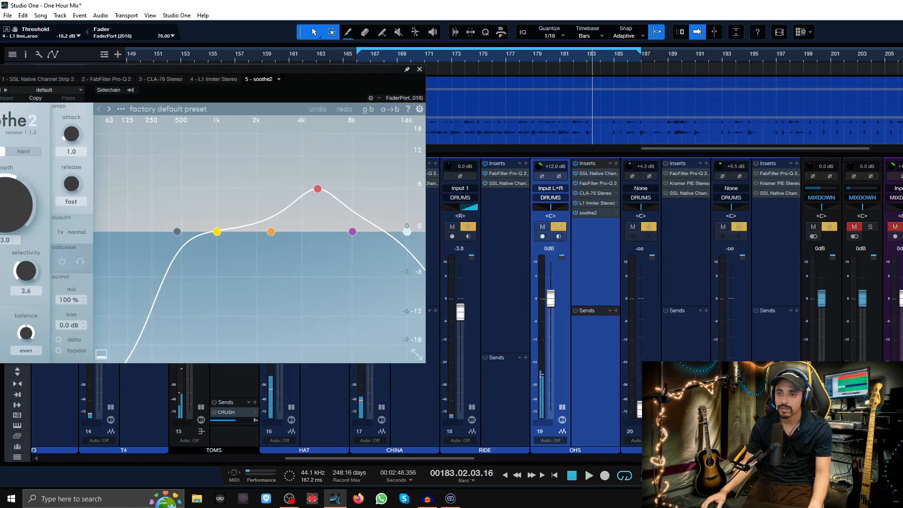
Audition OHS in solo, set soothe2's band 3 to 12 dB sensitivity at 4.9 kHz, and restore the full drum solo
left_click(558, 227, "ctrl")
key("space")
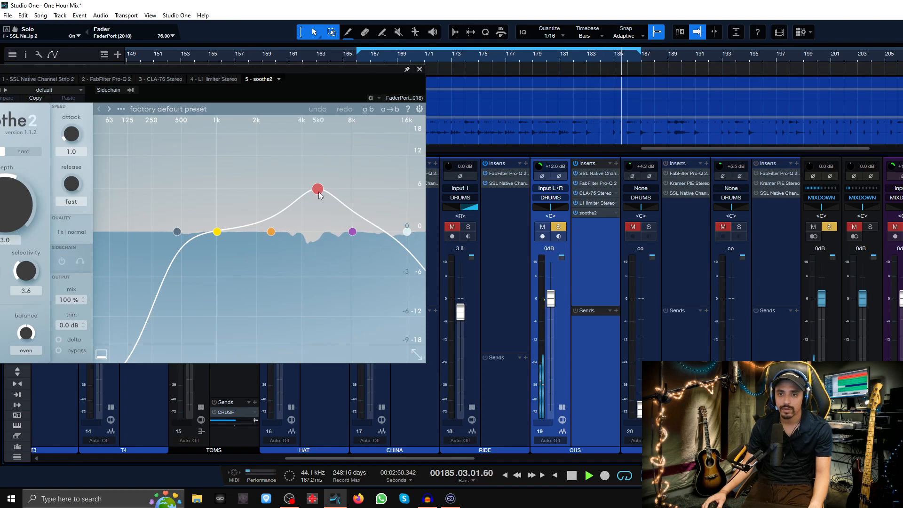
key("space")
key("space")
left_click_drag(317, 188, 315, 134)
key("space")
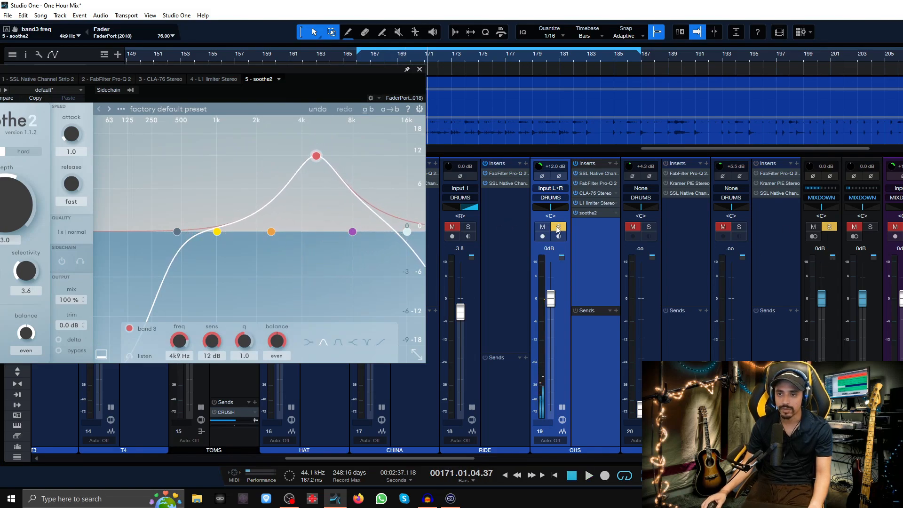
left_click(558, 227)
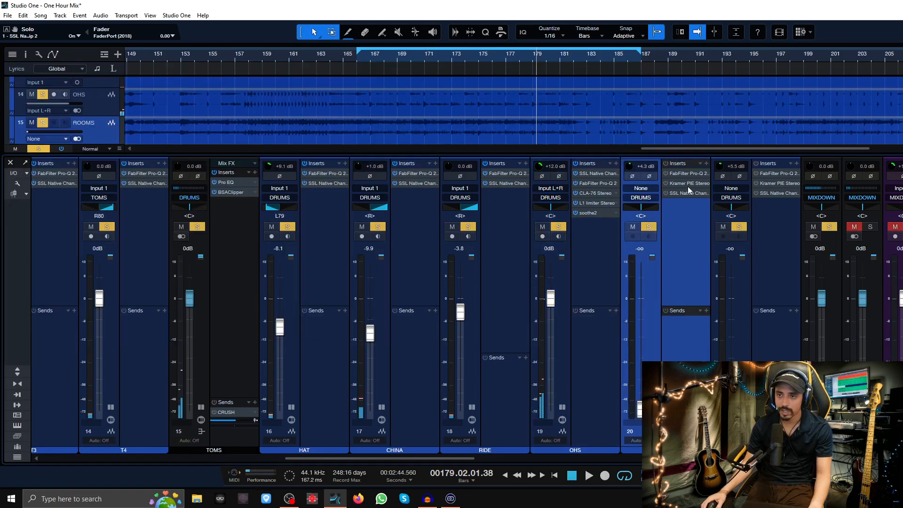
Remove the Kramer PIE compressor from the ROOMS track's inserts
left_click(687, 186)
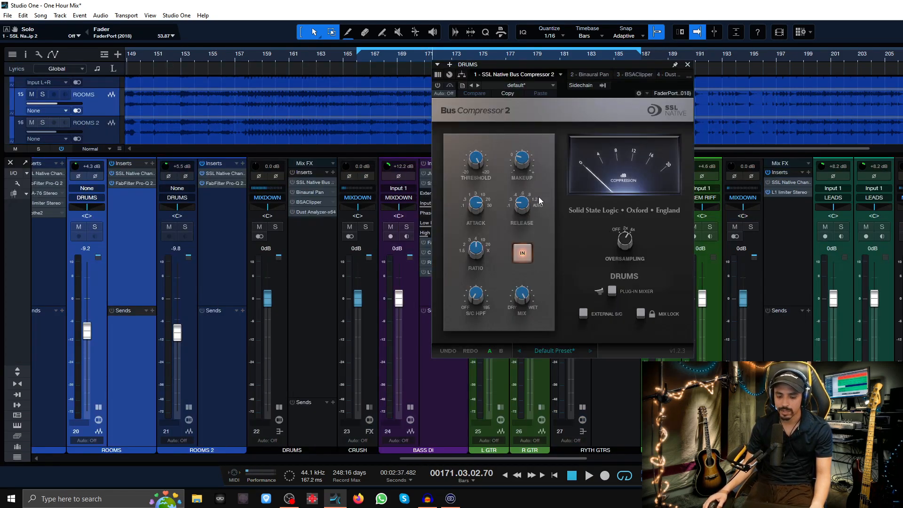
Solo the DRUMS bus, enable its SSL Native Bus Compressor 2, and set the threshold to 7.2 dB during playback
key("space")
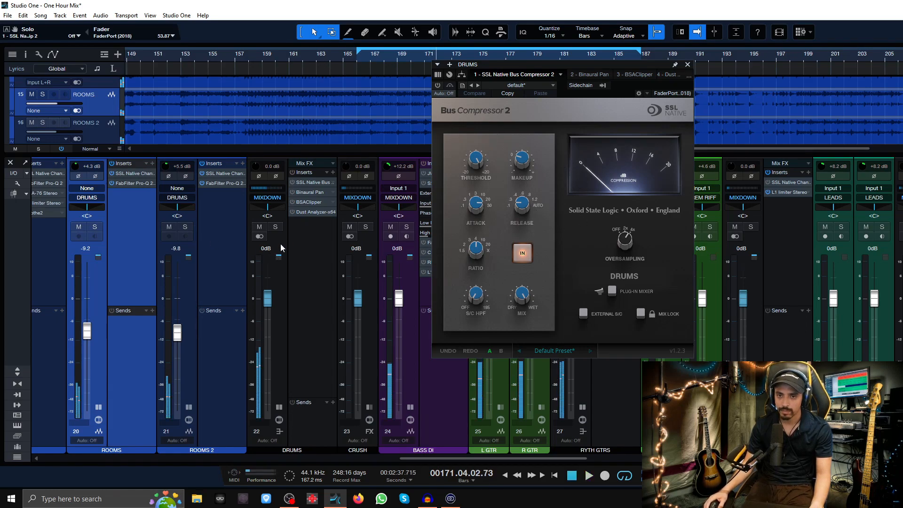
key("s")
left_click_drag(471, 163, 469, 195)
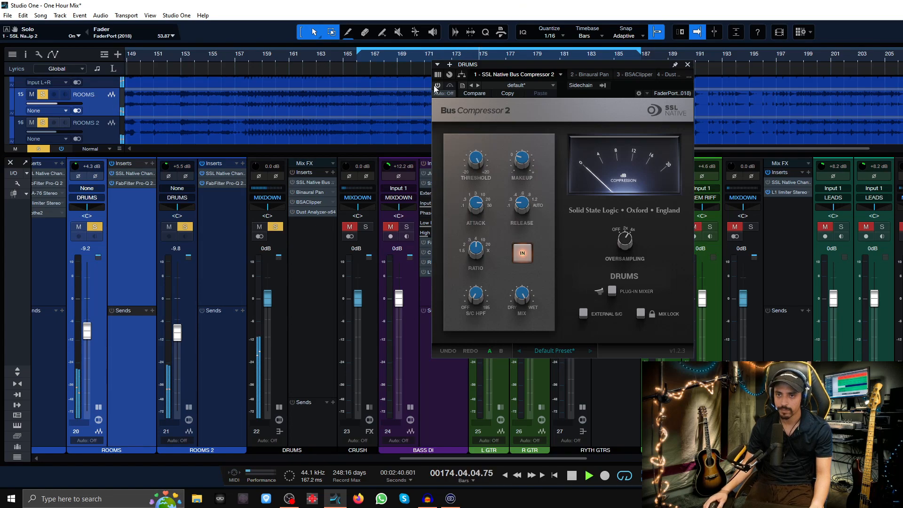
left_click(473, 170)
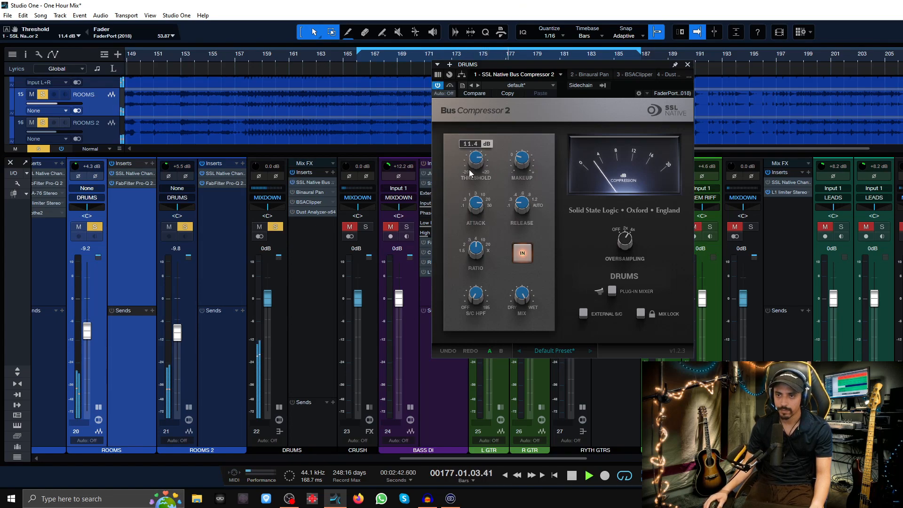
left_click_drag(470, 174, 470, 177)
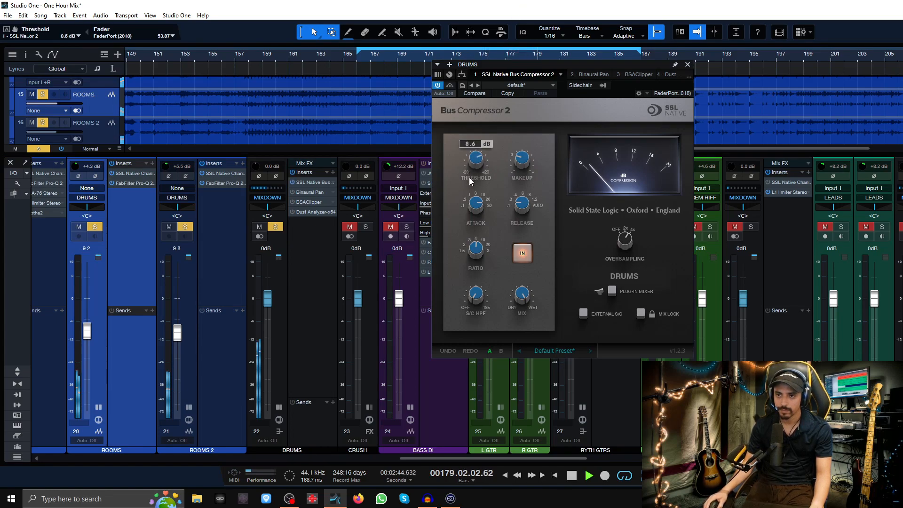
scroll(470, 176, "down", 3)
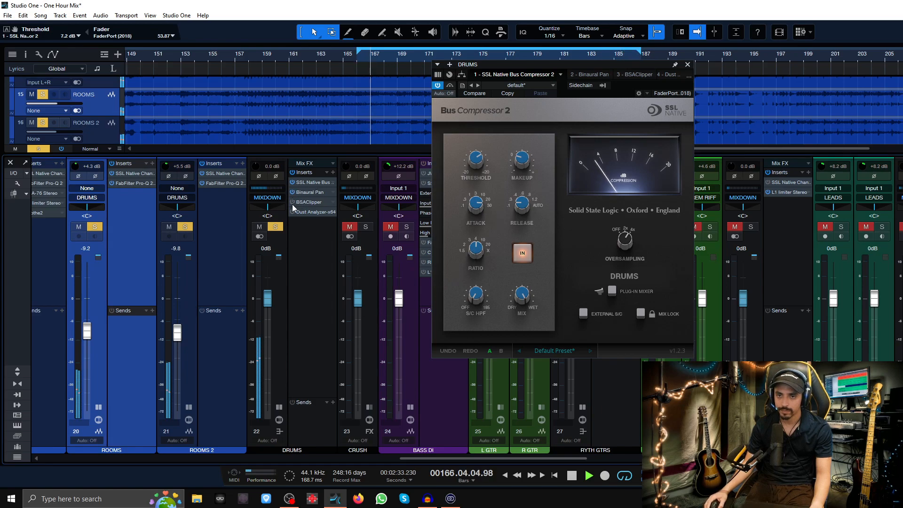
Enable BSAClipper on the DRUMS bus with its ceiling at about -12 dB and gain at 0.2 dB, and turn on Dust Analyzer
left_click(306, 202)
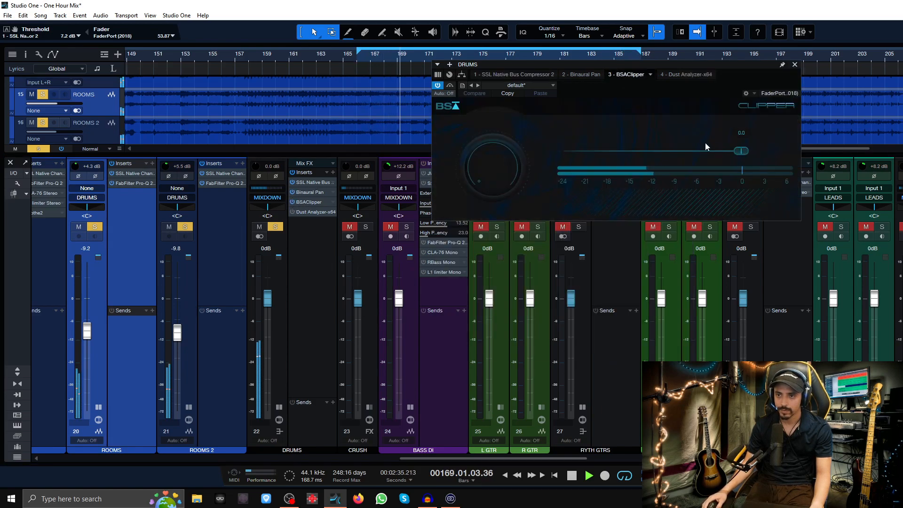
left_click_drag(682, 159, 679, 160)
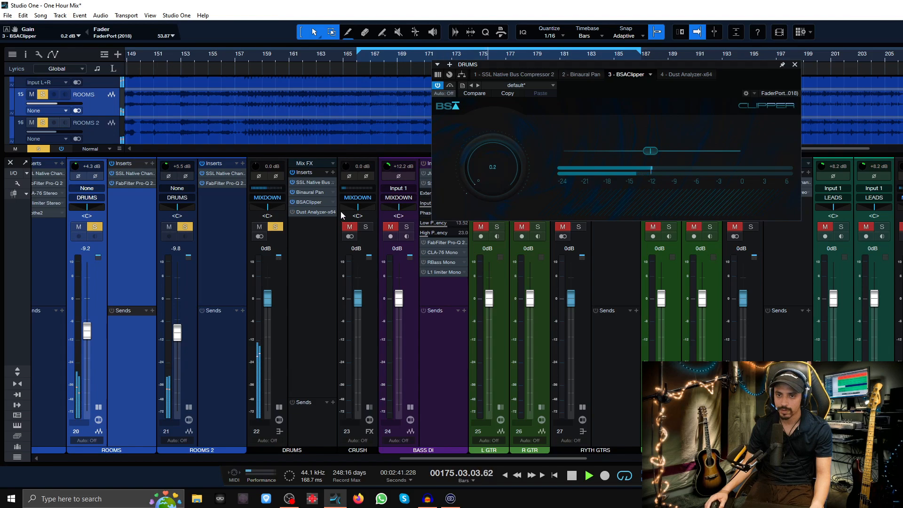
left_click(309, 213)
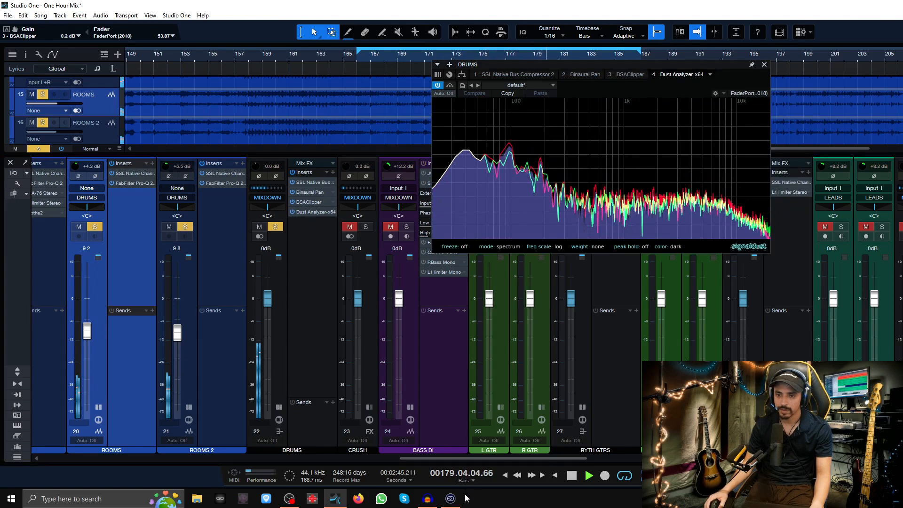
Examine the drum spectrum in Dust Analyzer during playback, toggling the kick sample's mute and checking the kick and snare channels
left_click_drag(415, 458, 45, 454)
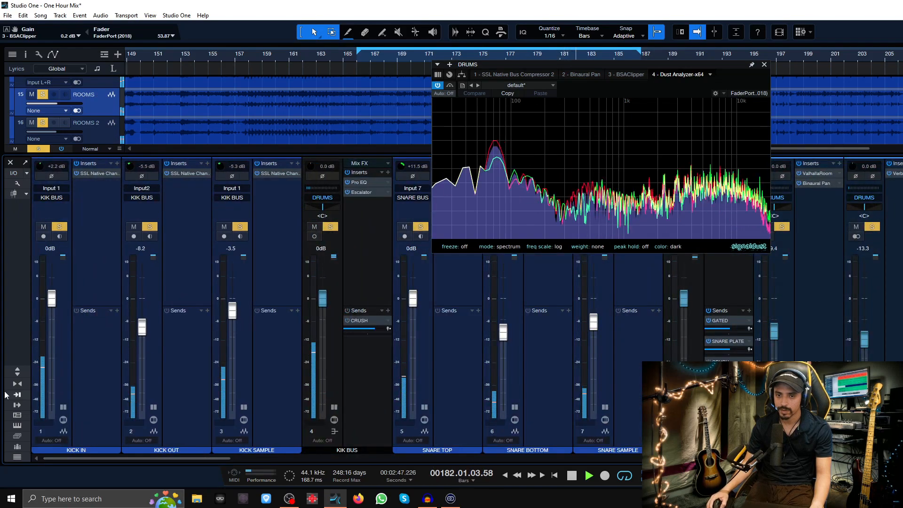
left_click(224, 227)
left_click(223, 227)
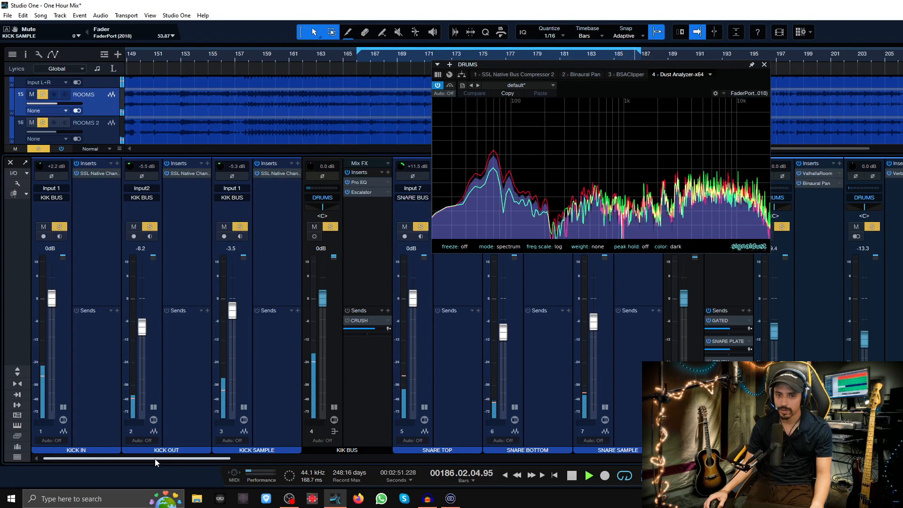
left_click_drag(154, 459, 165, 459)
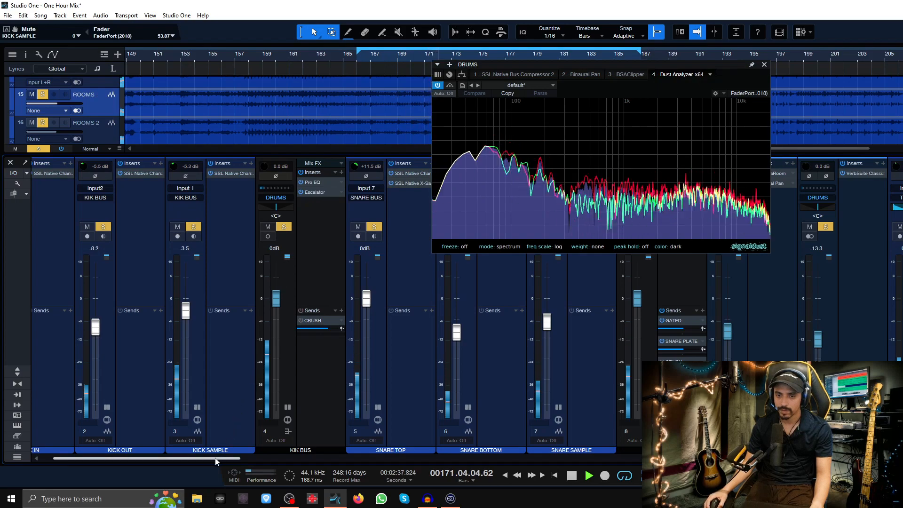
scroll(218, 451, "right", 10)
scroll(424, 437, "left", 5)
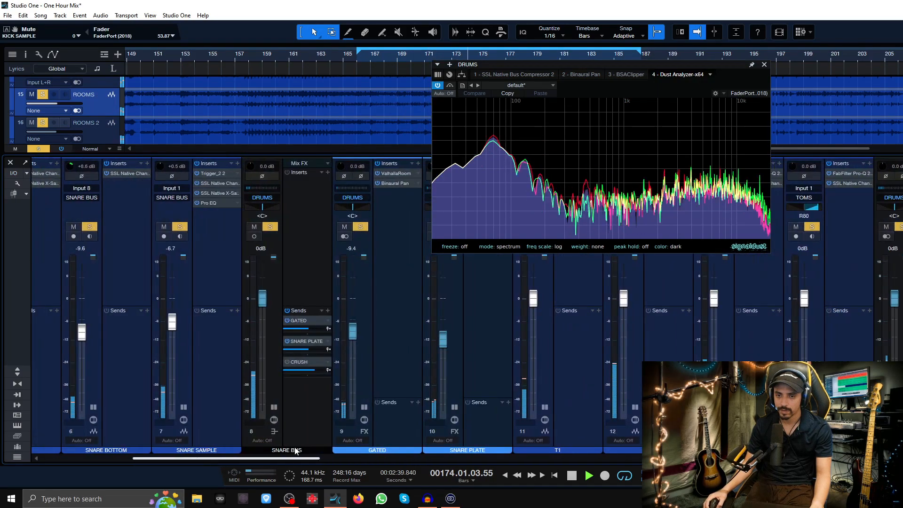
scroll(275, 451, "left", 4)
scroll(274, 449, "left", 1)
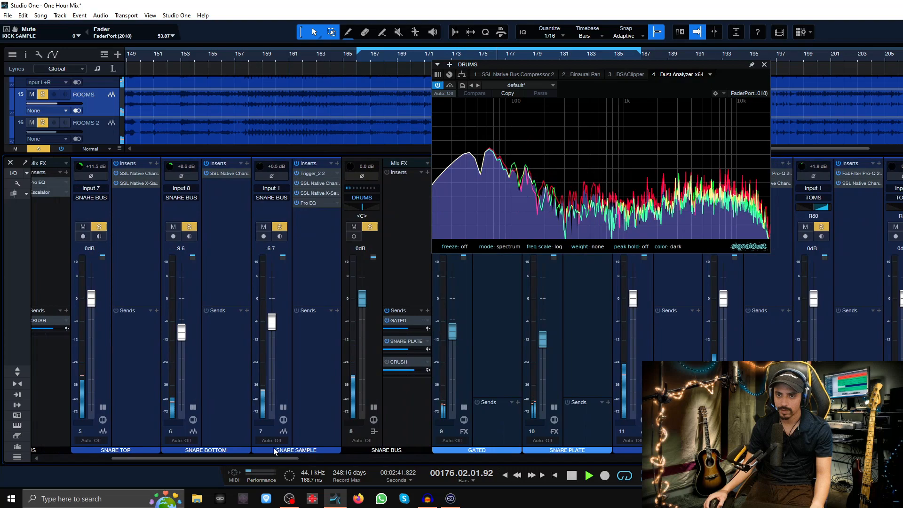
left_click(399, 214)
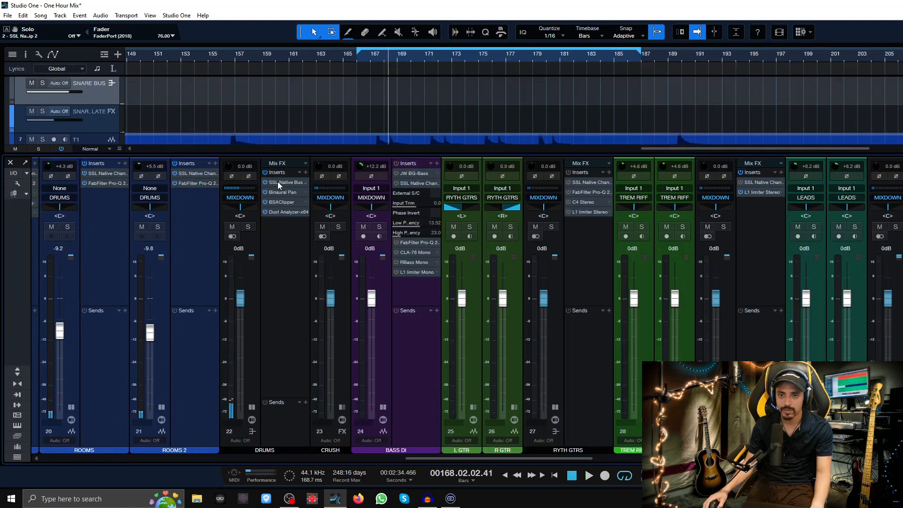
Review the bus compressor, Binaural Pan and BSAClipper settings on the DRUMS bus, and close the plugin window
left_click(277, 182)
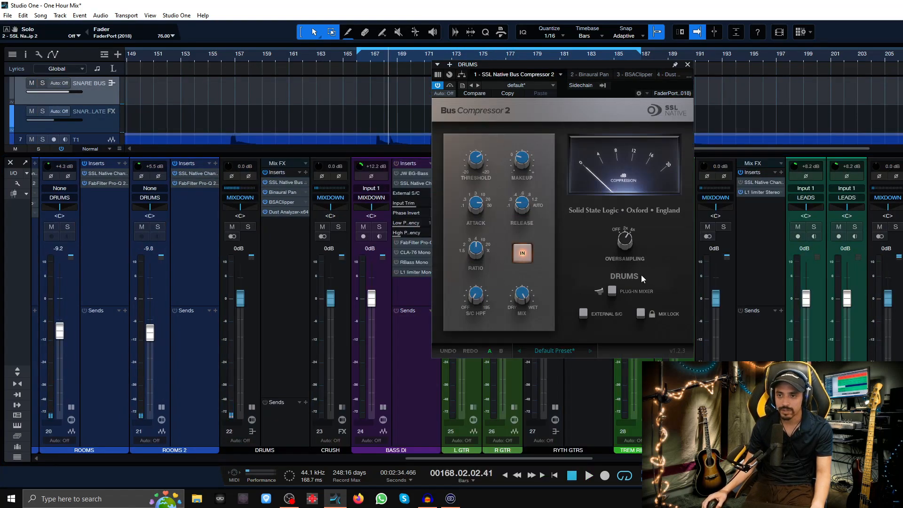
left_click(275, 193)
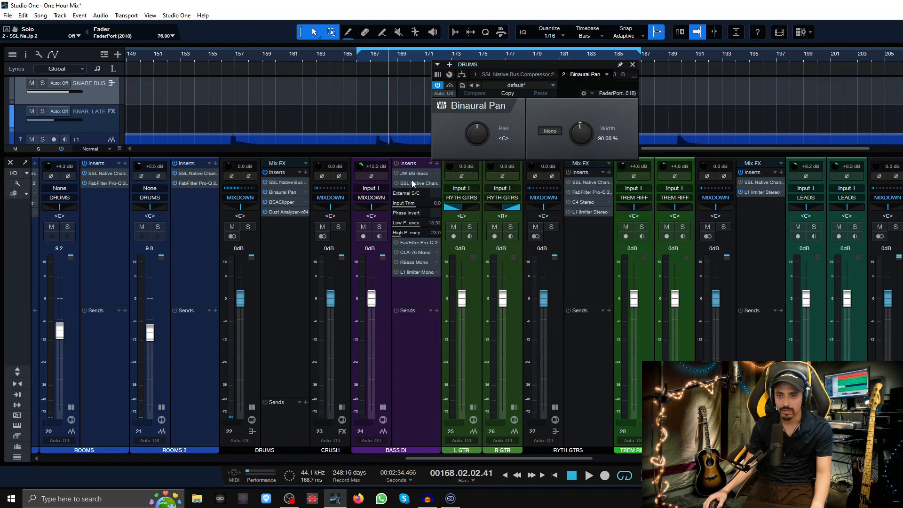
left_click(288, 203)
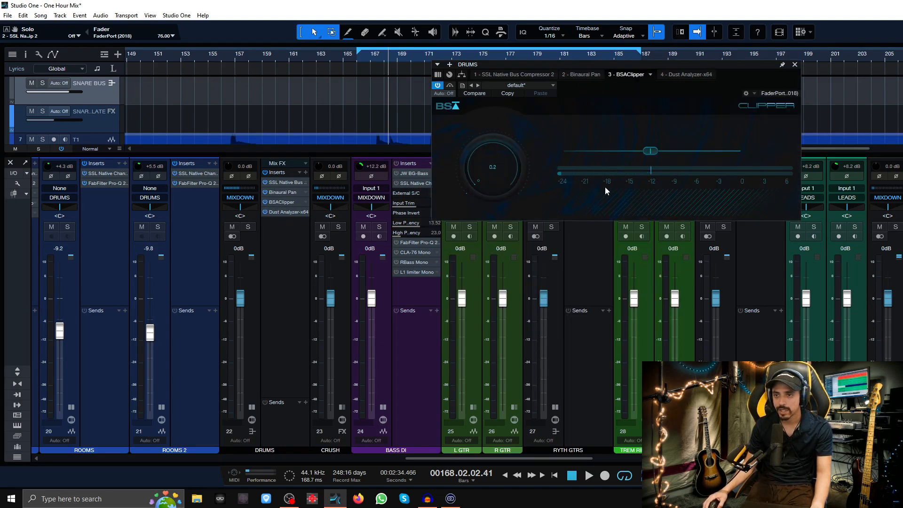
left_click(794, 65)
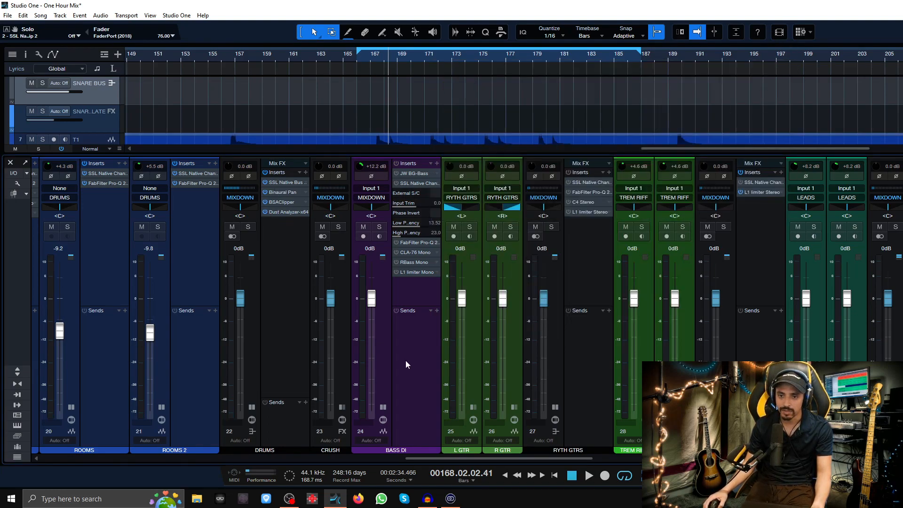
Remove the CRUSH effects channel from the mixer and solo the BASS DI track
right_click(353, 348)
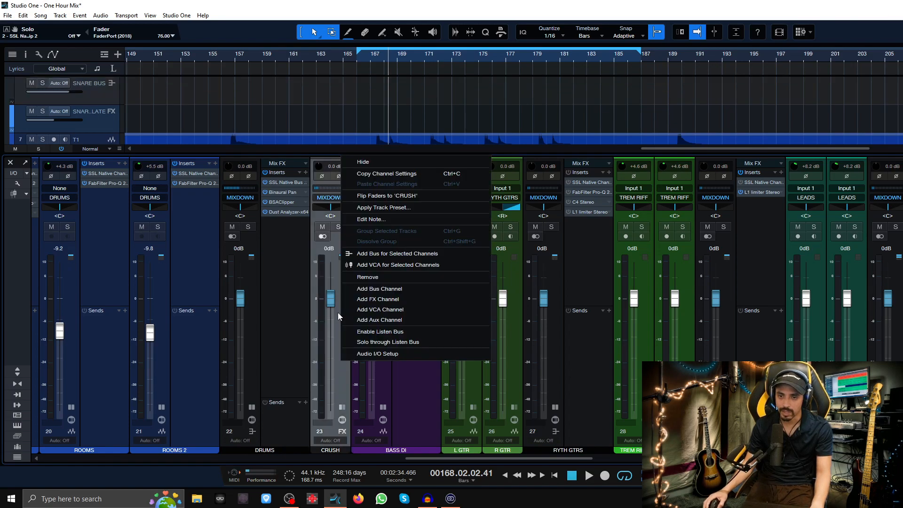
left_click(397, 278)
left_click(431, 227)
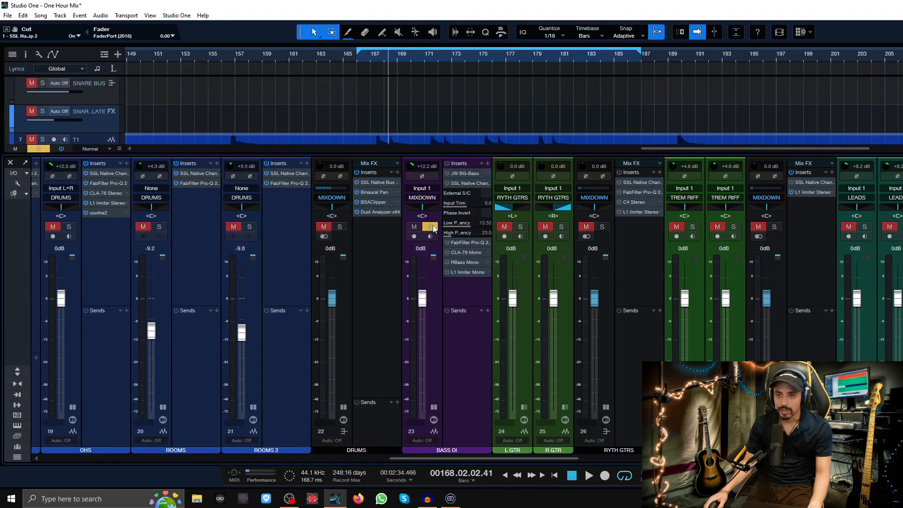
Open JW BG-Bass on BASS DI, switch its mode to BTM, and enable it while auditioning the bass
double_click(467, 174)
left_click_drag(131, 16, 607, 94)
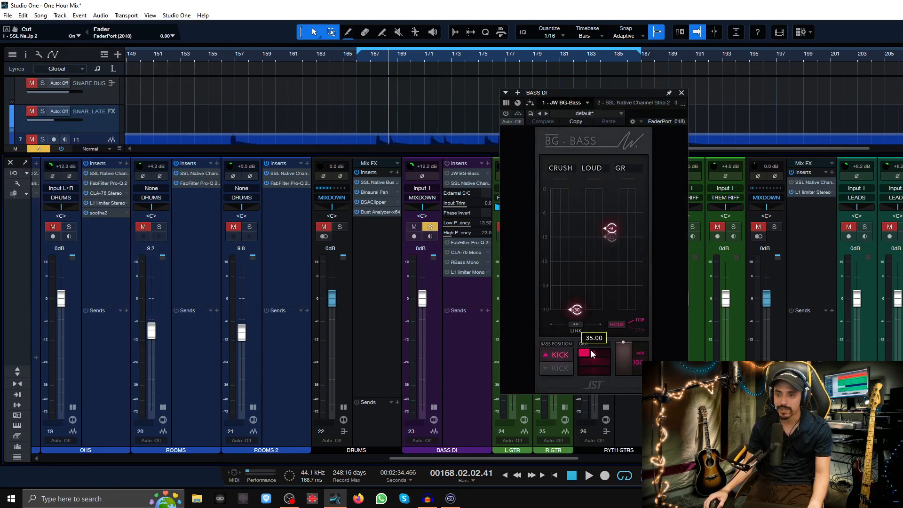
left_click(642, 332)
left_click(641, 320)
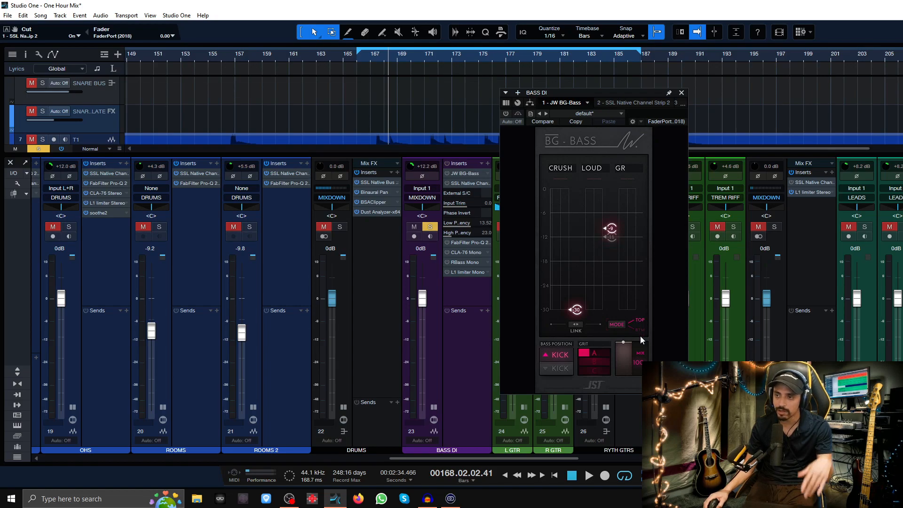
left_click(637, 323)
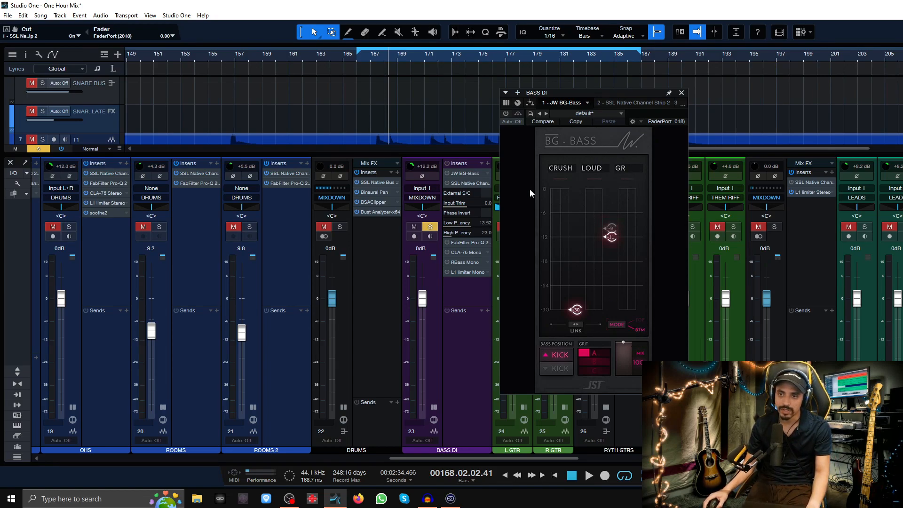
key("space")
left_click(447, 173)
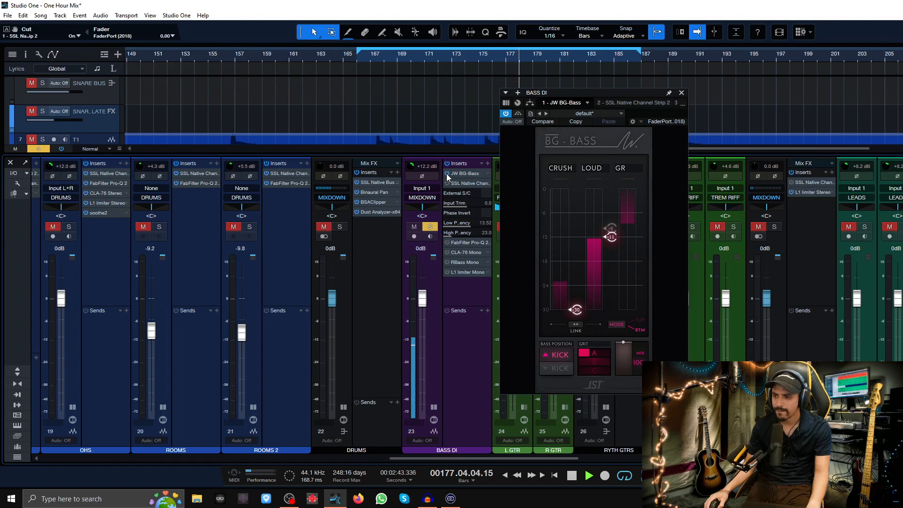
key("space")
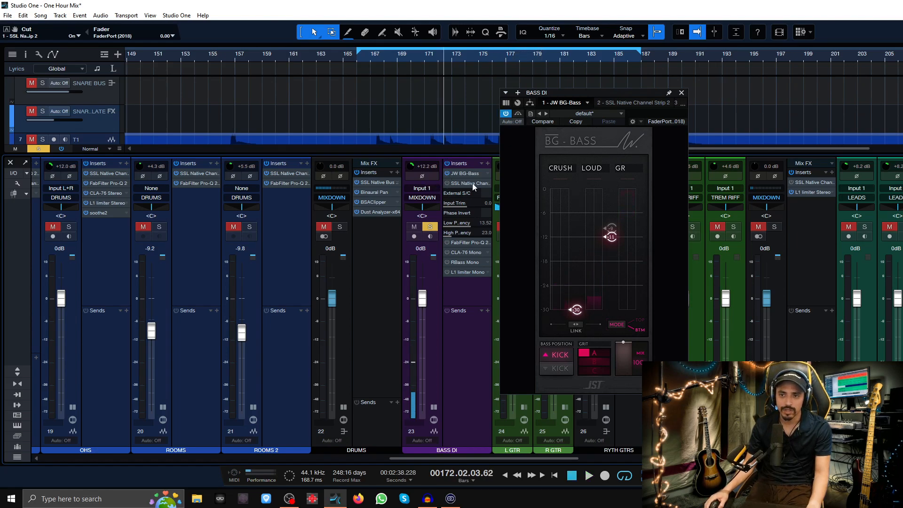
Set the BASS DI channel strip's high-pass to 62.7 Hz and low-pass to 3.00 kHz, comparing the bass with the EQ off and on
left_click(465, 183)
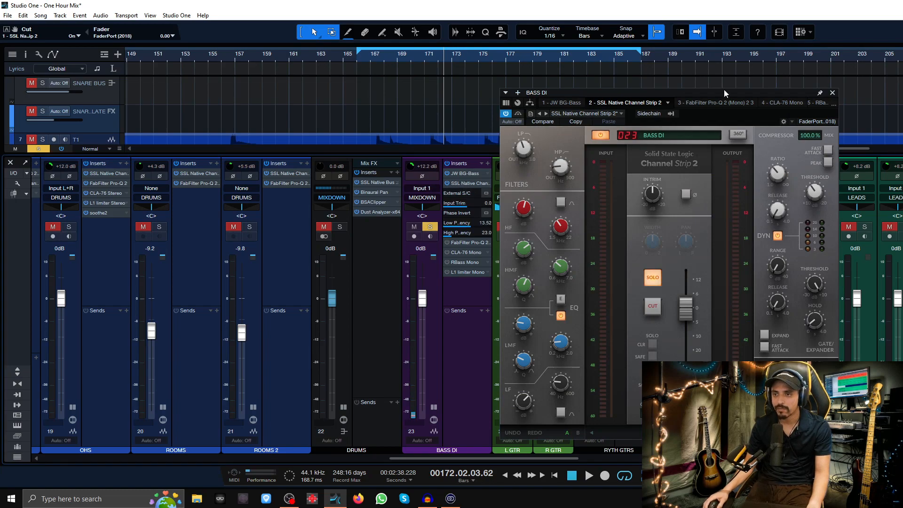
left_click_drag(721, 94, 717, 45)
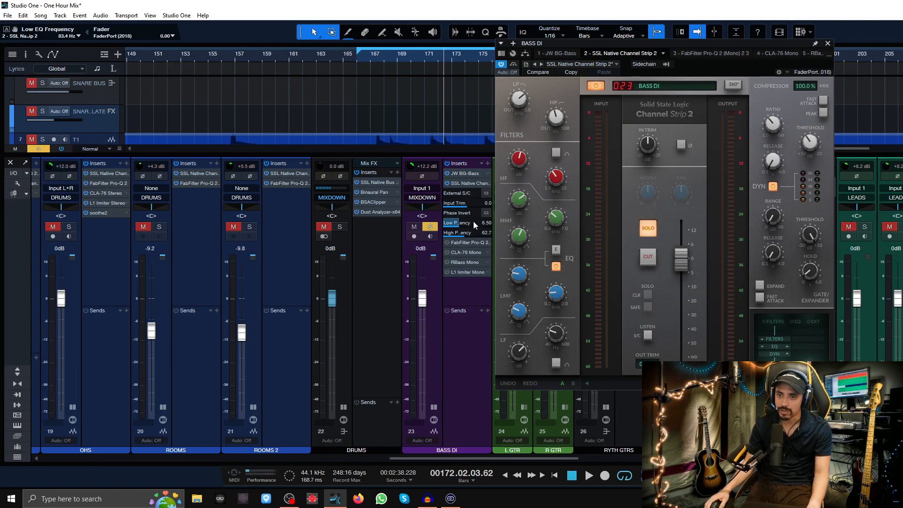
key("space")
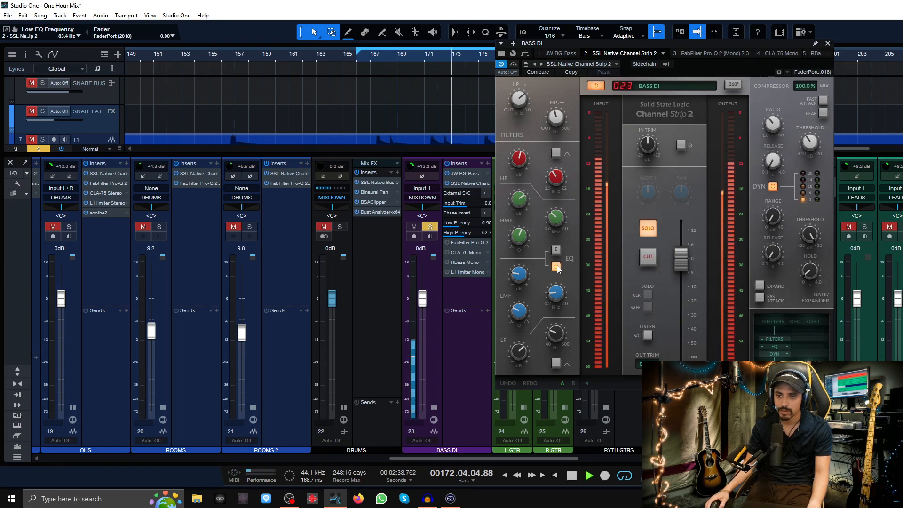
left_click(555, 266)
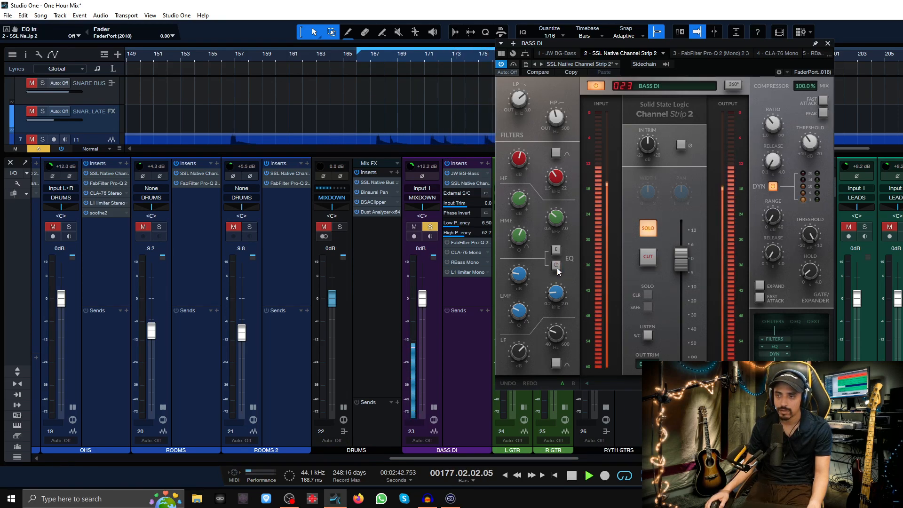
left_click(557, 266)
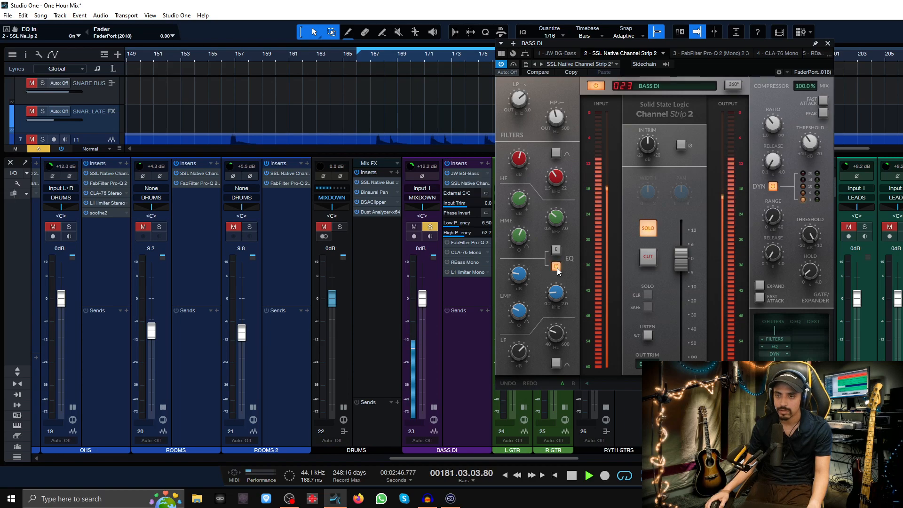
key("space")
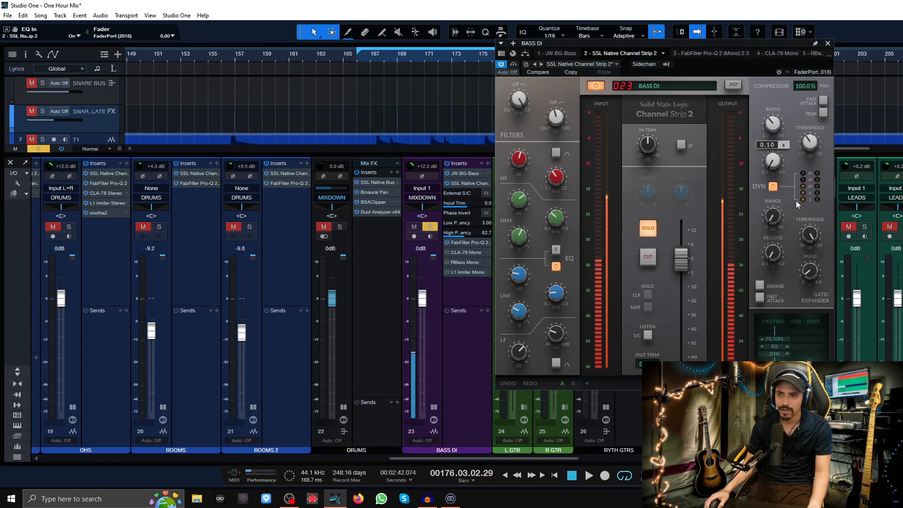
left_click(827, 42)
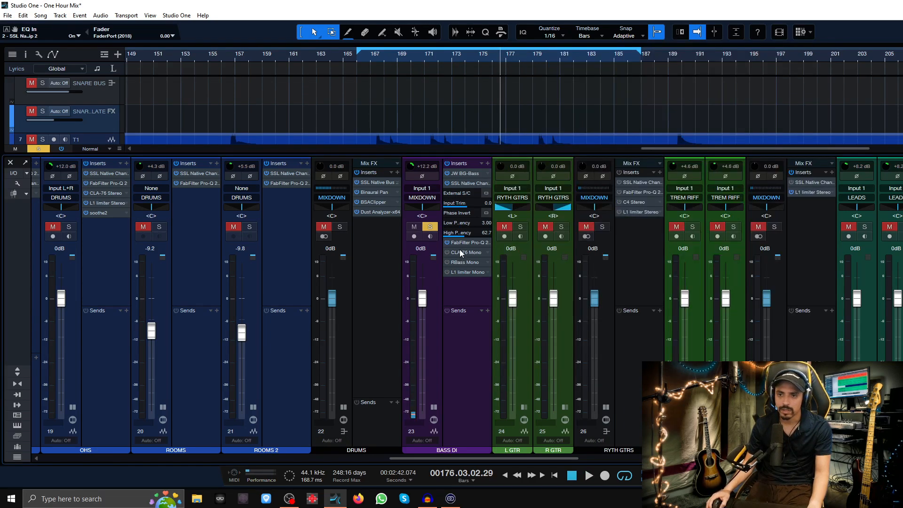
Cut BASS DI in FabFilter Pro-Q 2 by 4.84 dB at 2471.7 Hz with Q 3.416, and compare the band off and on during playback
left_click(465, 242)
key("space")
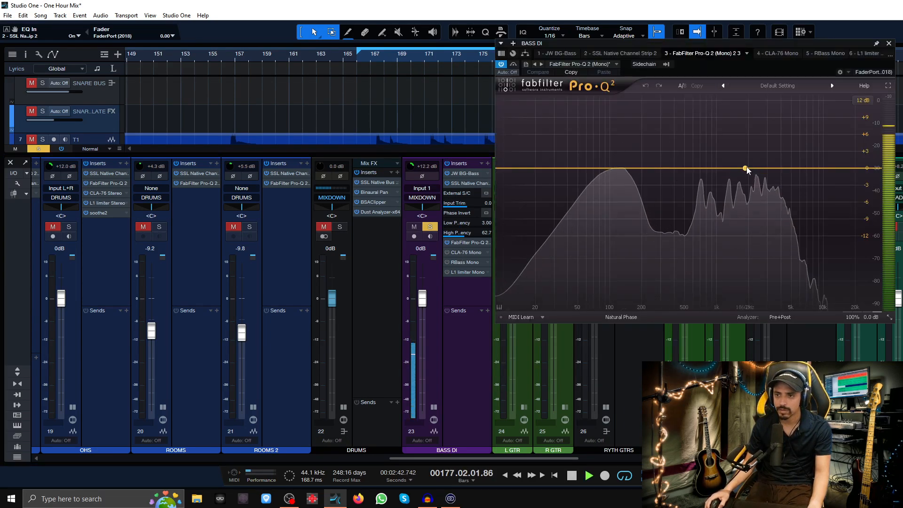
left_click_drag(749, 170, 762, 198)
scroll(765, 150, "down", 8)
scroll(763, 153, "up", 15)
scroll(762, 154, "down", 10)
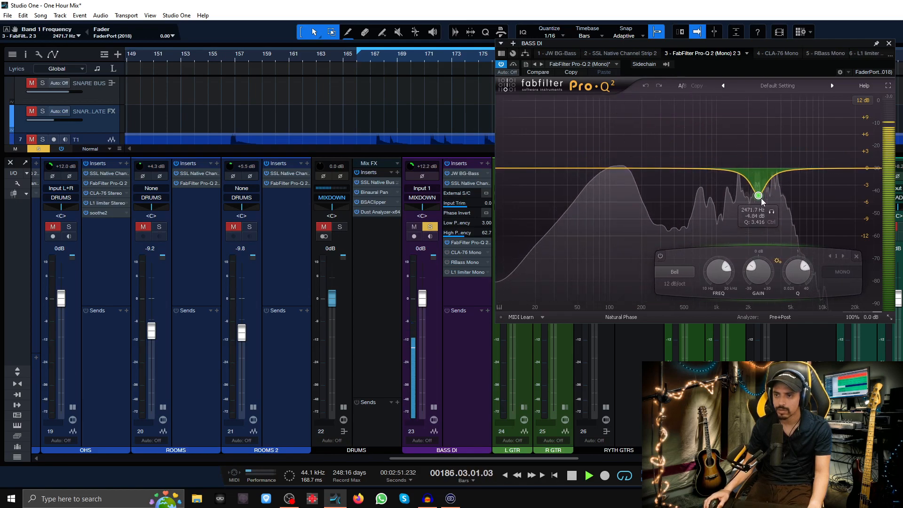
left_click(660, 256)
left_click(660, 257)
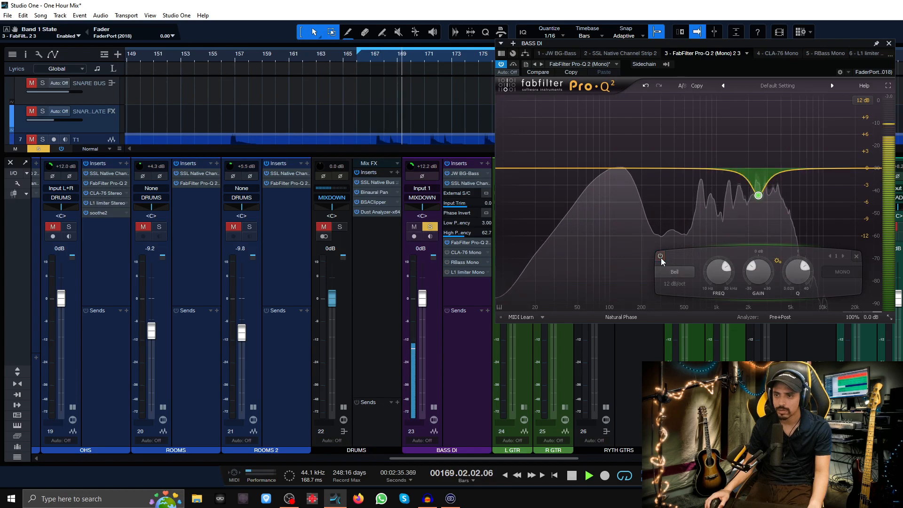
left_click(888, 44)
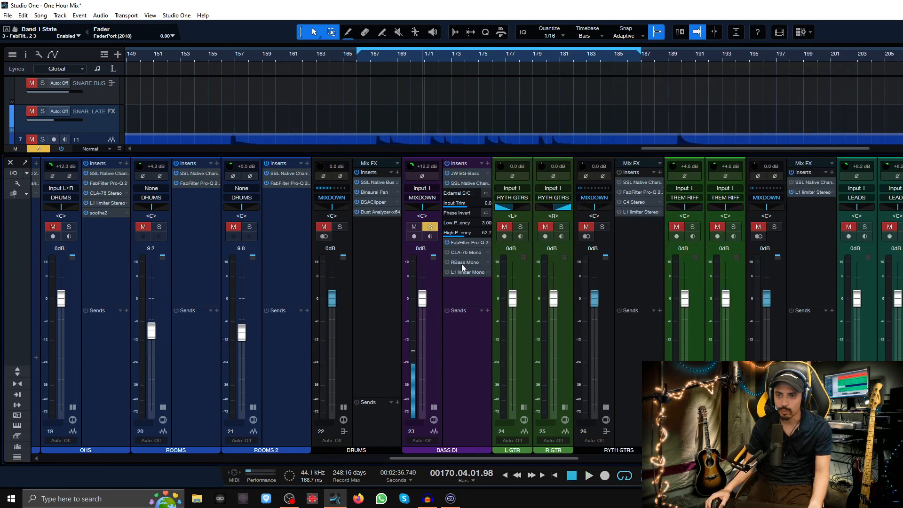
Enable CLA-76 on BASS DI, turn analog noise off, set input to 24, and adjust the output to match the bypassed level
left_click(463, 252)
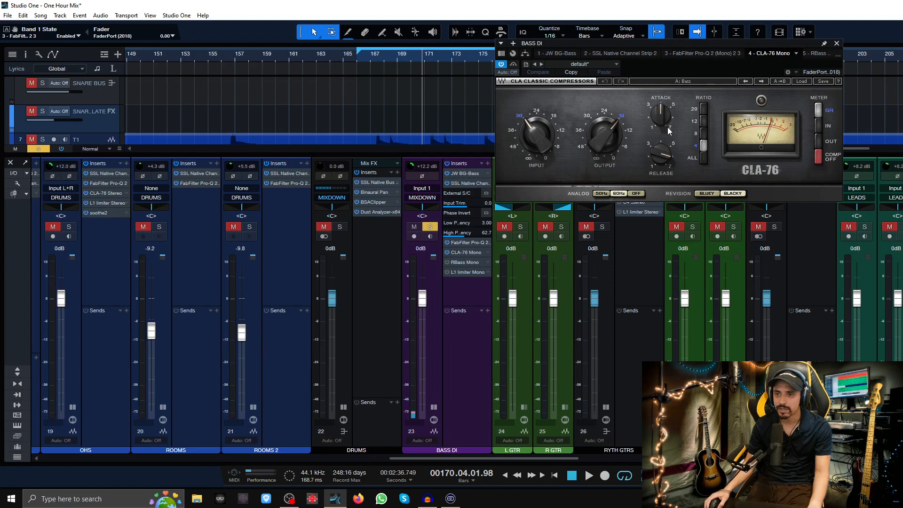
left_click(635, 193)
left_click_drag(603, 140, 543, 132)
left_click_drag(604, 139, 604, 130)
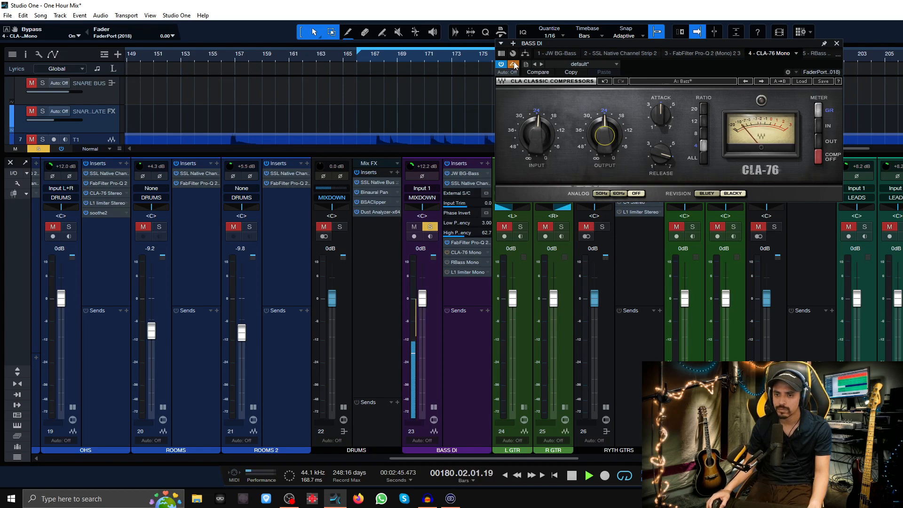
left_click_drag(614, 142, 615, 133)
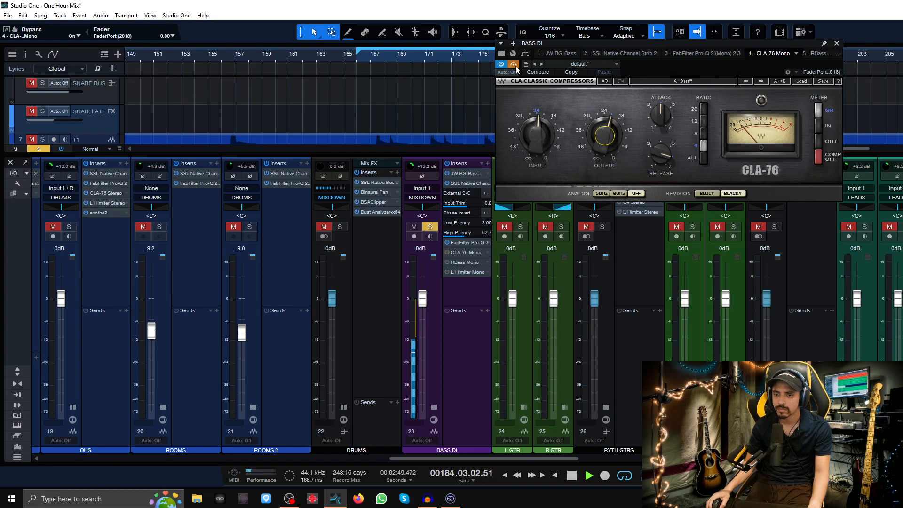
key("space")
Replace RBass Mono on BASS DI with MaxxBass Mono, placed between CLA-76 Mono and L1 limiter Mono
left_click(459, 262)
key("Delete")
left_click(487, 163)
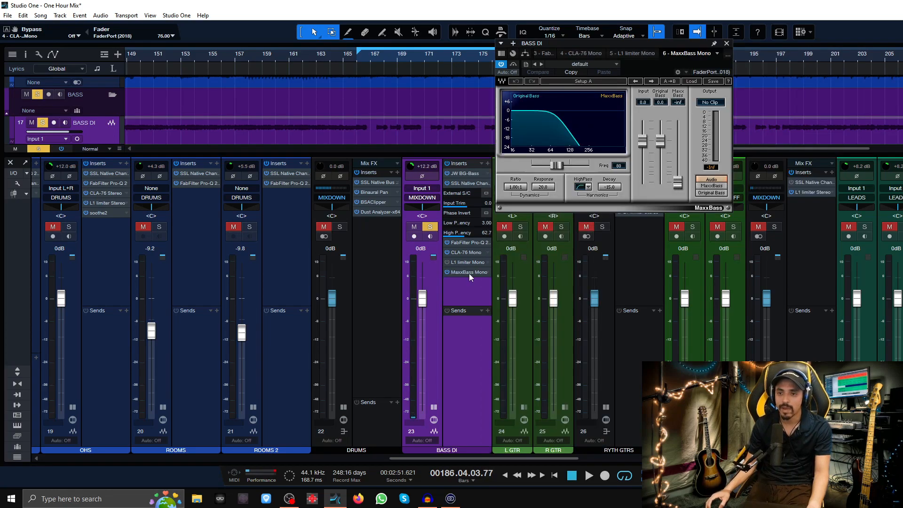
left_click_drag(469, 272, 473, 257)
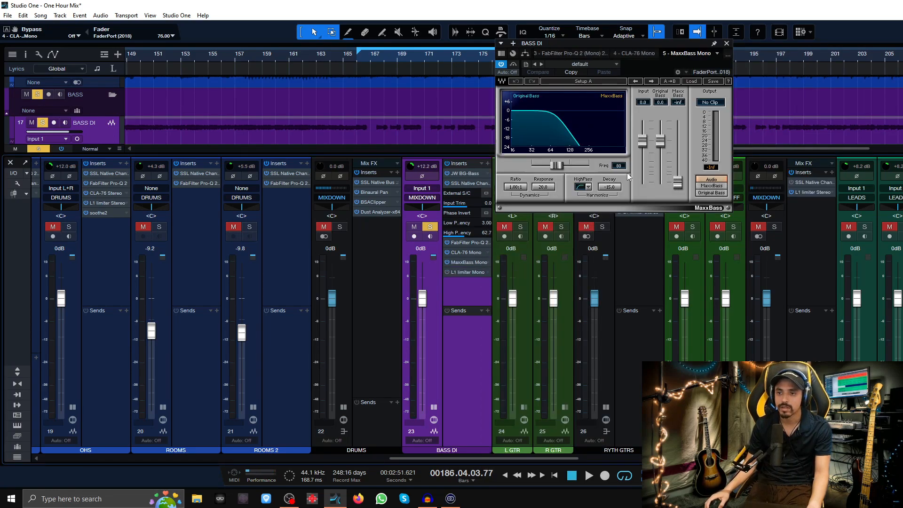
Set the MaxxBass harmonics gain on BASS DI to -4.1 dB during playback, and open the L1 limiter
key("space")
left_click_drag(677, 182, 677, 150)
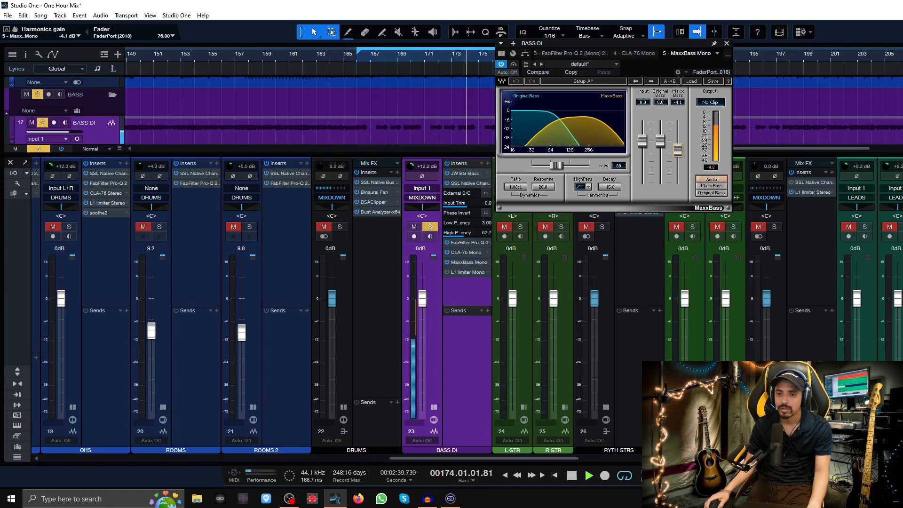
left_click(459, 272)
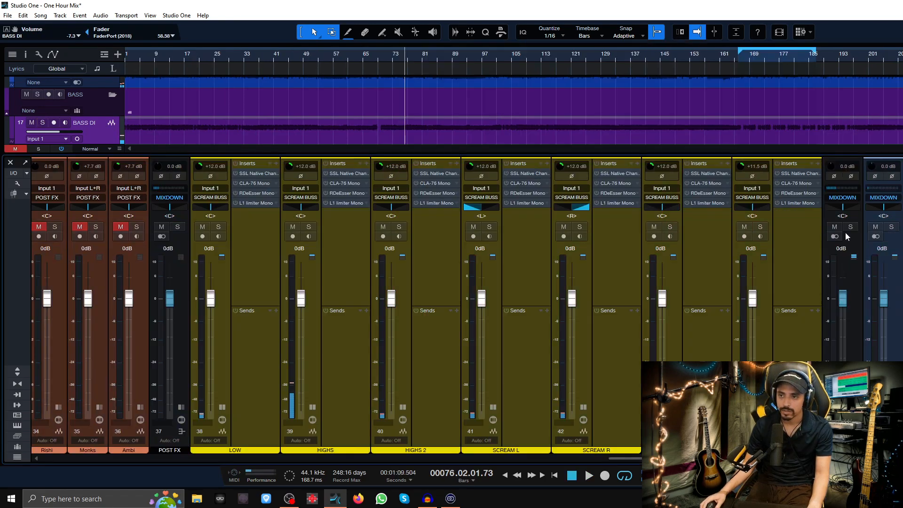
Open SSL Native Channel Strip 2 on the RYTH GTRS bus and adjust its high-pass filter
left_click_drag(633, 458, 472, 460)
left_click_drag(576, 458, 612, 459)
left_click_drag(526, 459, 369, 459)
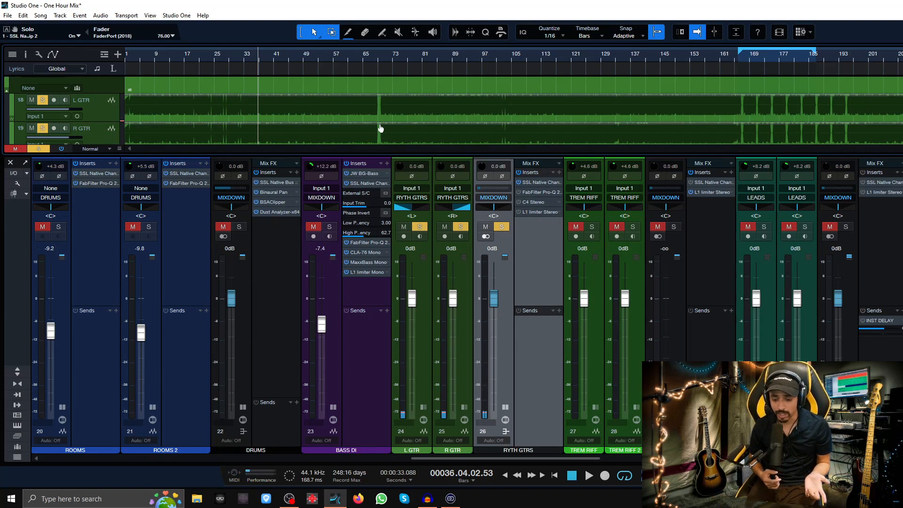
left_click(542, 182)
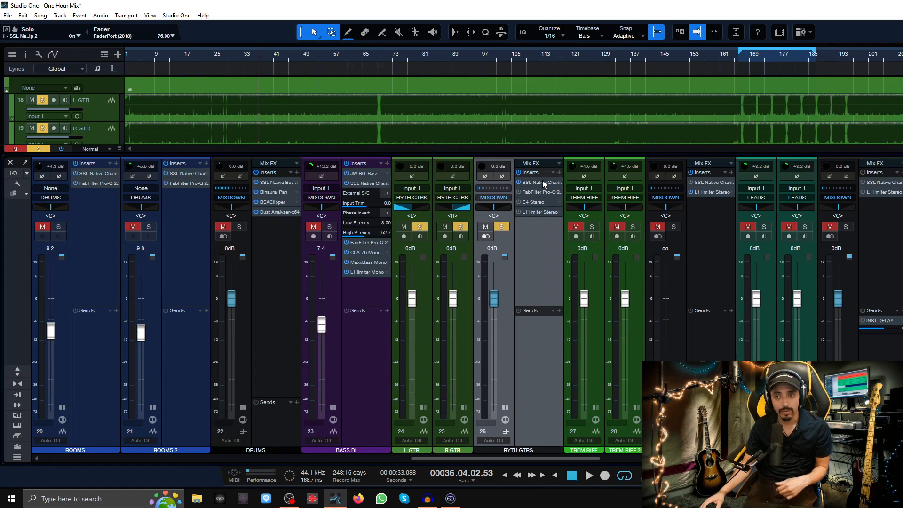
left_click_drag(681, 101, 689, 68)
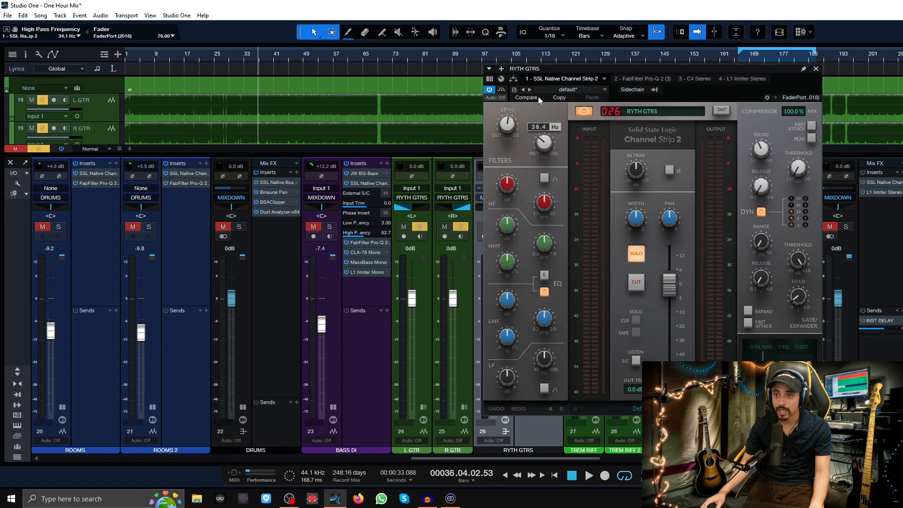
left_click_drag(539, 85, 538, 79)
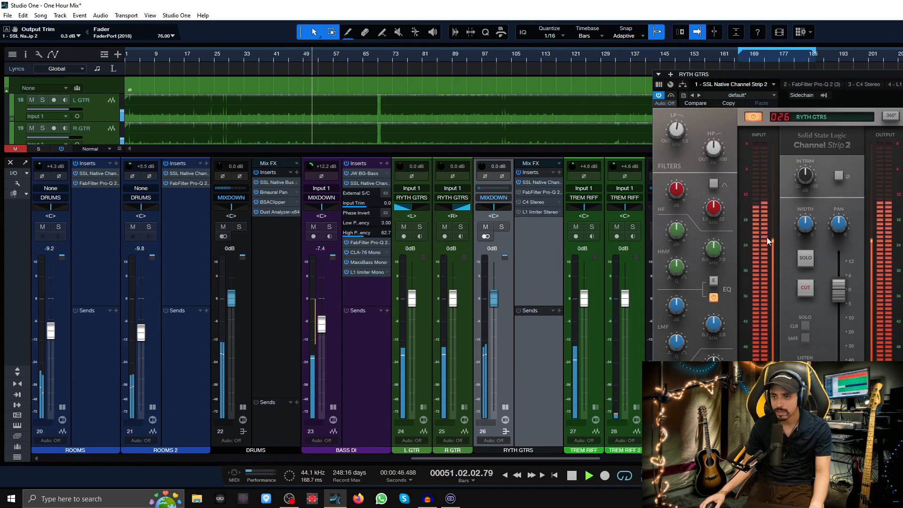
Boost the RYTH GTRS high EQ by 2.0 dB, raise the high mids, and cut the low mids by 0.8 dB at 0.55 kHz
mouse_move(677, 194)
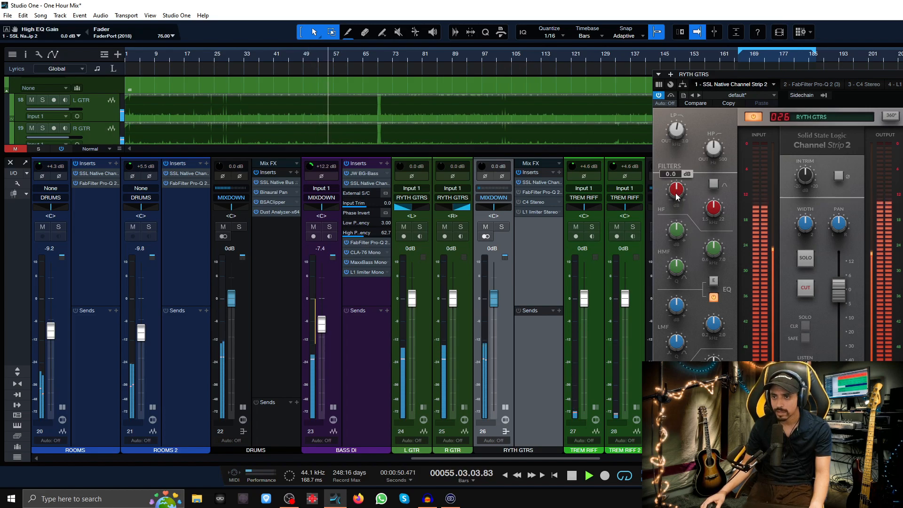
left_click_drag(677, 196, 677, 189)
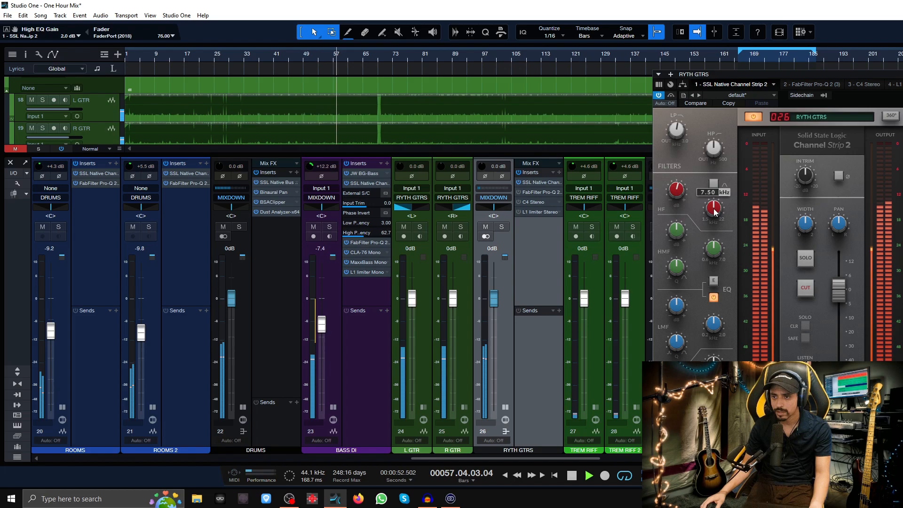
mouse_move(668, 234)
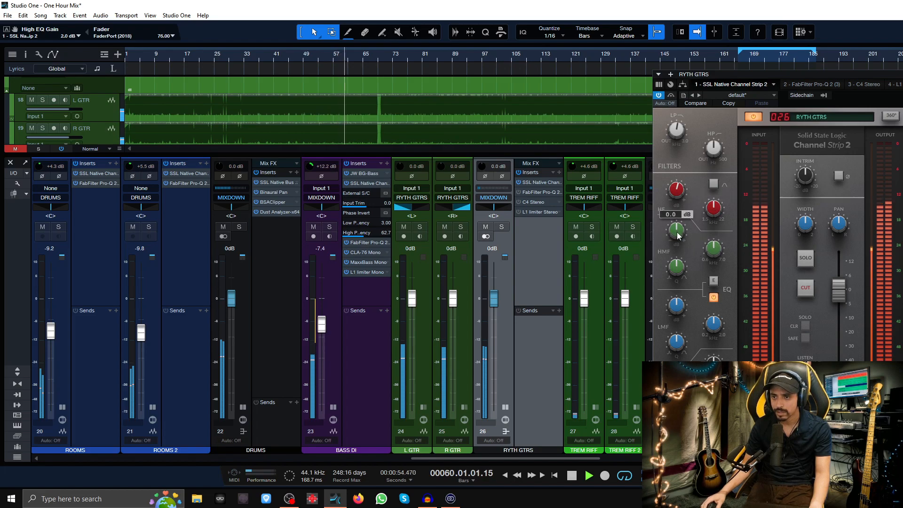
left_click_drag(676, 239, 677, 236)
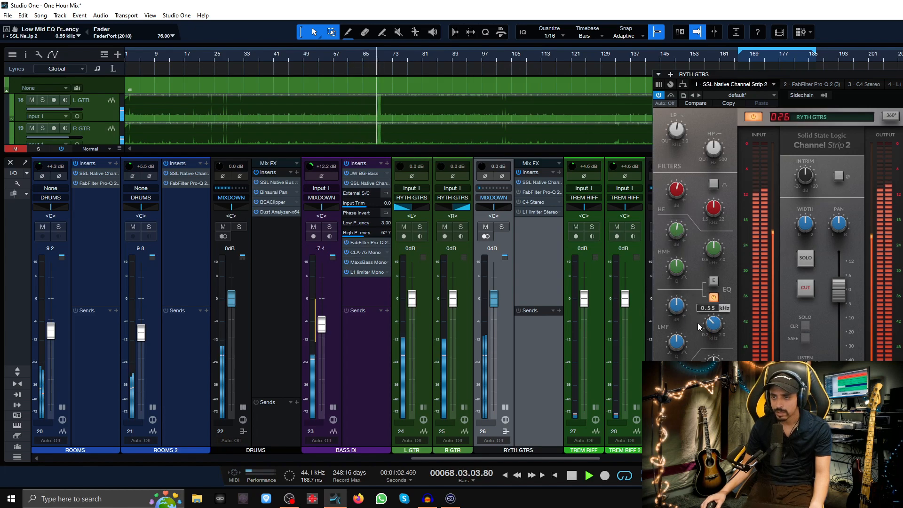
scroll(678, 310, "down", 2)
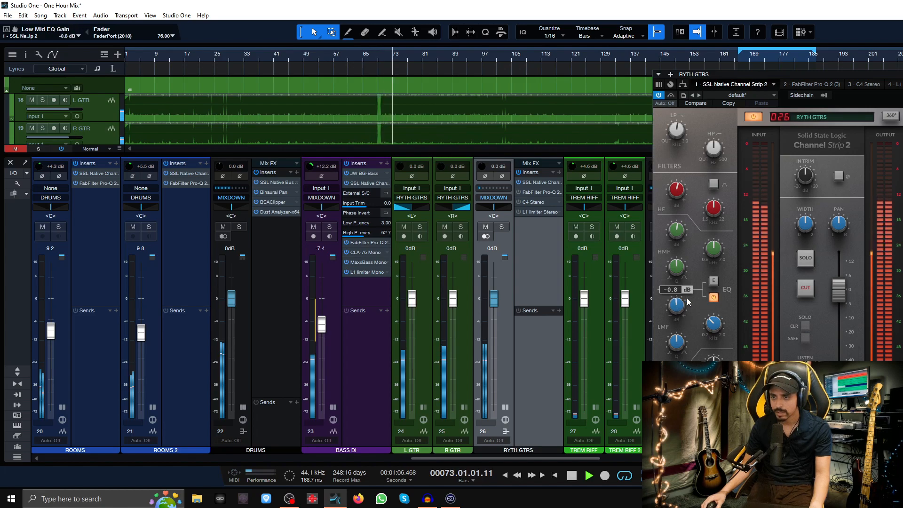
Keep the RYTH GTRS EQ on G Series, and set high-mid gain to 2.0 dB and high gain to 3.0 dB
left_click(716, 283)
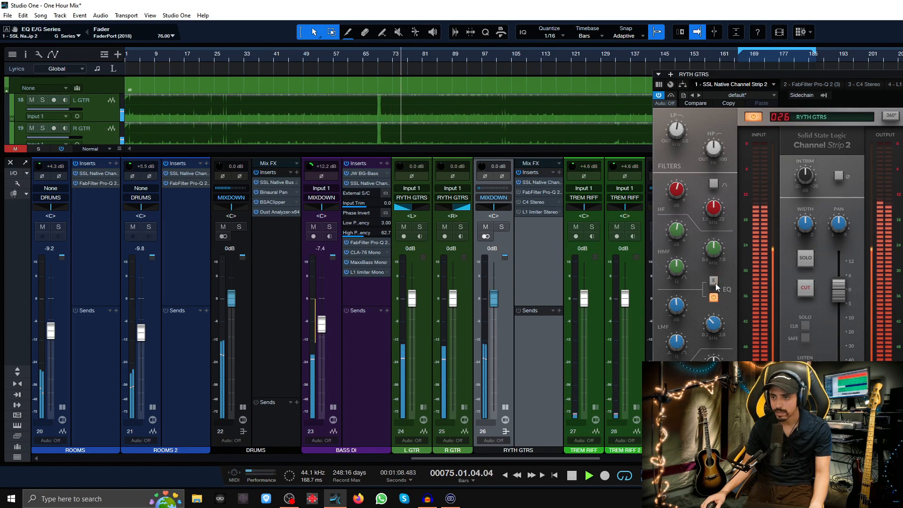
mouse_move(675, 226)
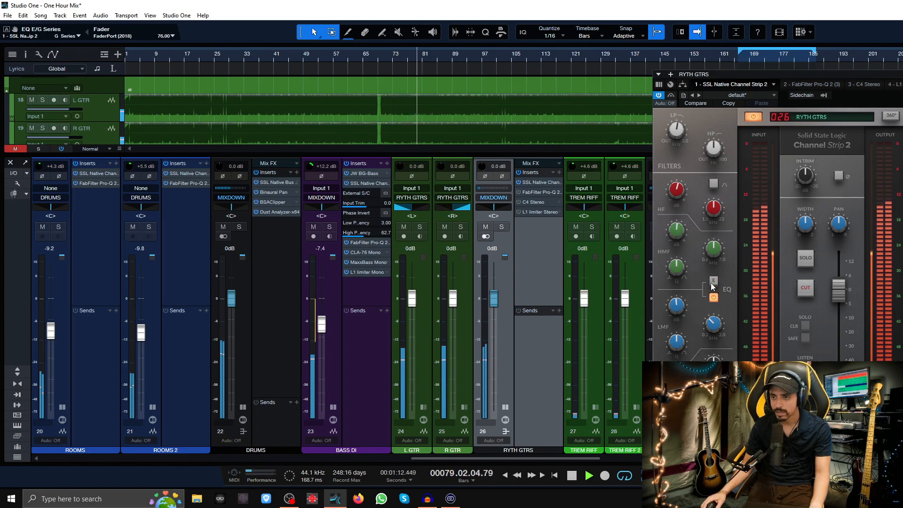
scroll(677, 232, "up", 3)
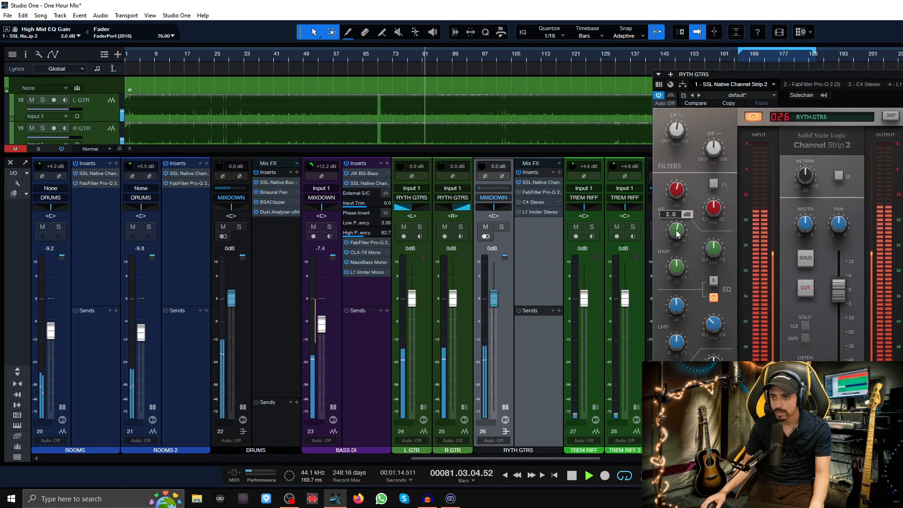
mouse_move(679, 200)
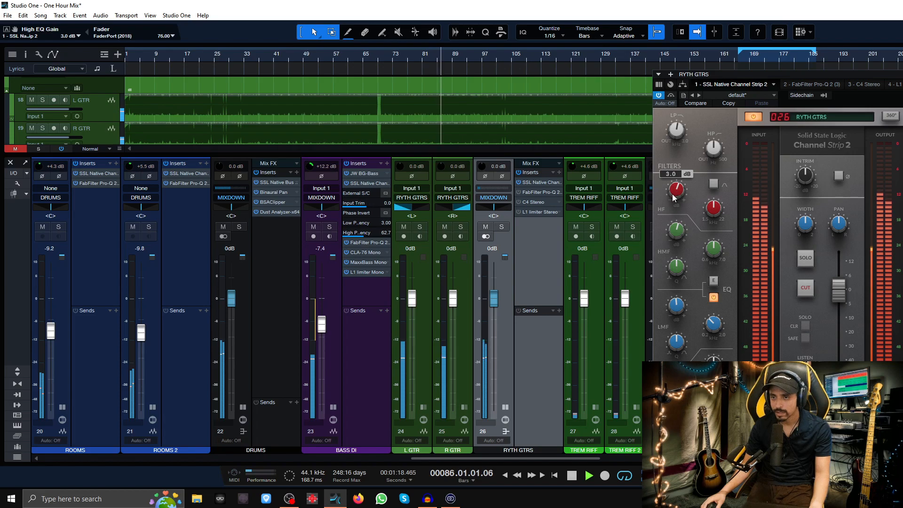
Add a 0.50 dB Pro-Q 2 cut at about 299 Hz, Q 1.005, on RYTH GTRS, and sweep a narrow boosted band through the upper mids
left_click(535, 192)
key("space")
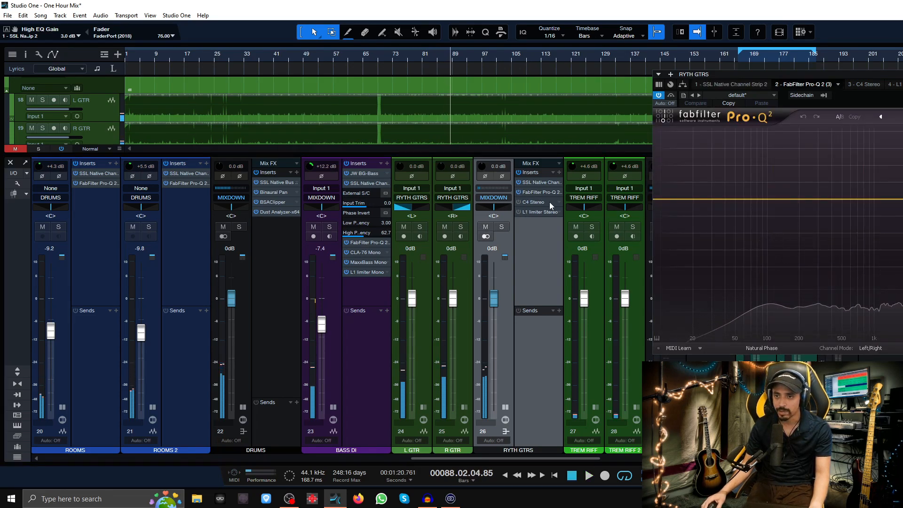
left_click_drag(791, 203, 816, 206)
left_click_drag(902, 200, 902, 136)
scroll(902, 186, "up", 8)
double_click(902, 199)
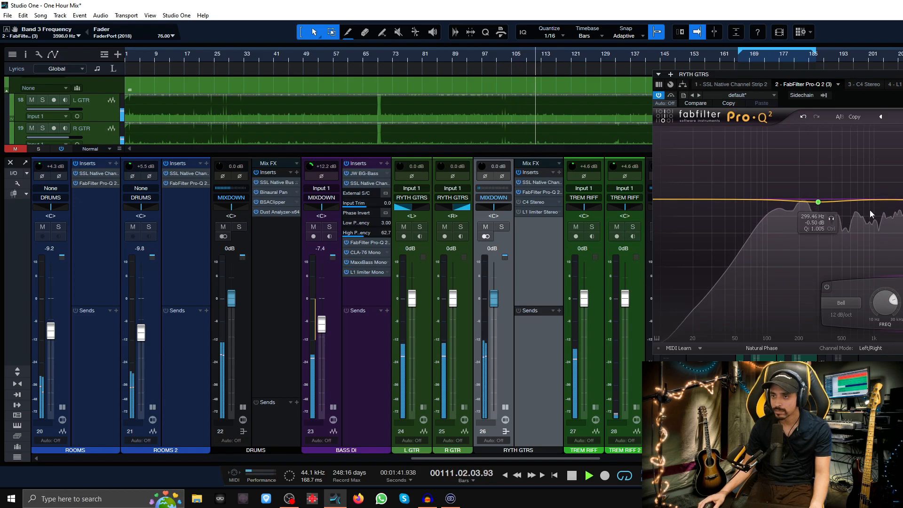
Compare the rhythm guitars with the 299 Hz band off and on, and reopen the RYTH GTRS channel strip
left_click(825, 288)
left_click(825, 288)
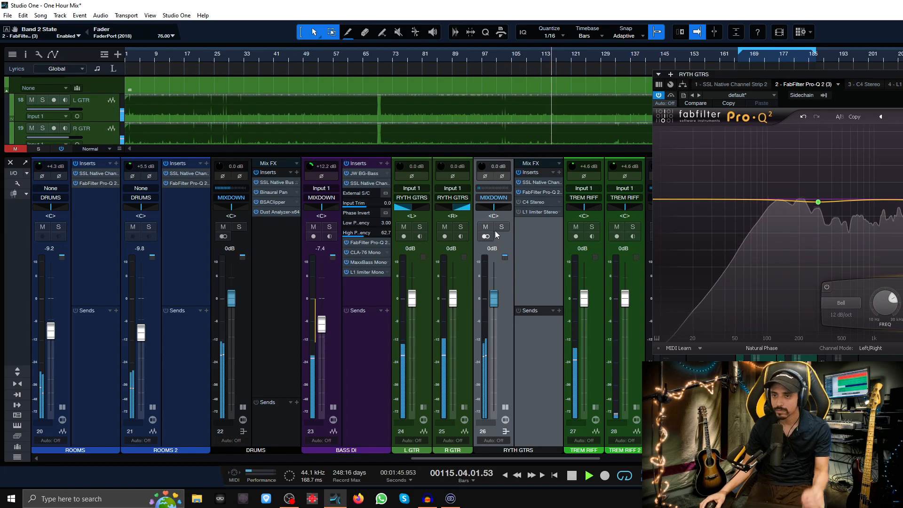
left_click(540, 182)
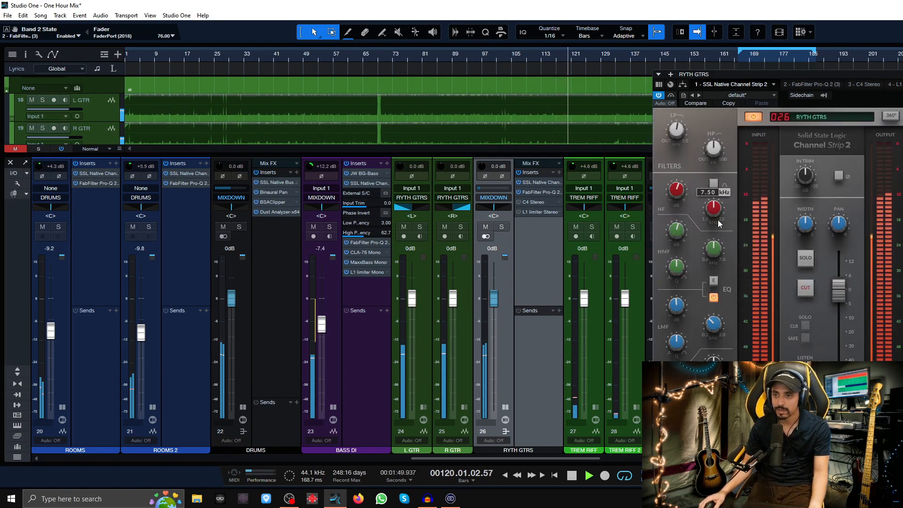
Set the RYTH GTRS high-mid EQ gain to 3.6 dB and compare the EQ off and on with the bus soloed
left_click_drag(716, 250, 674, 228)
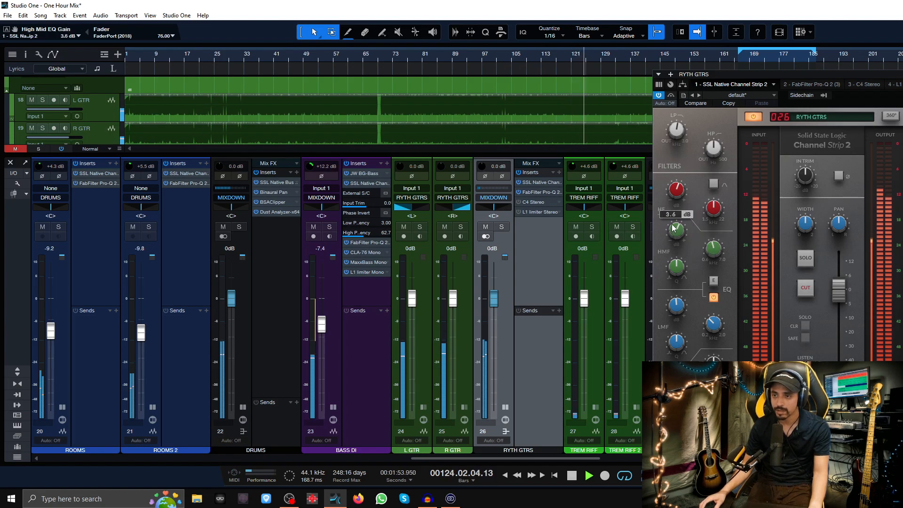
left_click(805, 258)
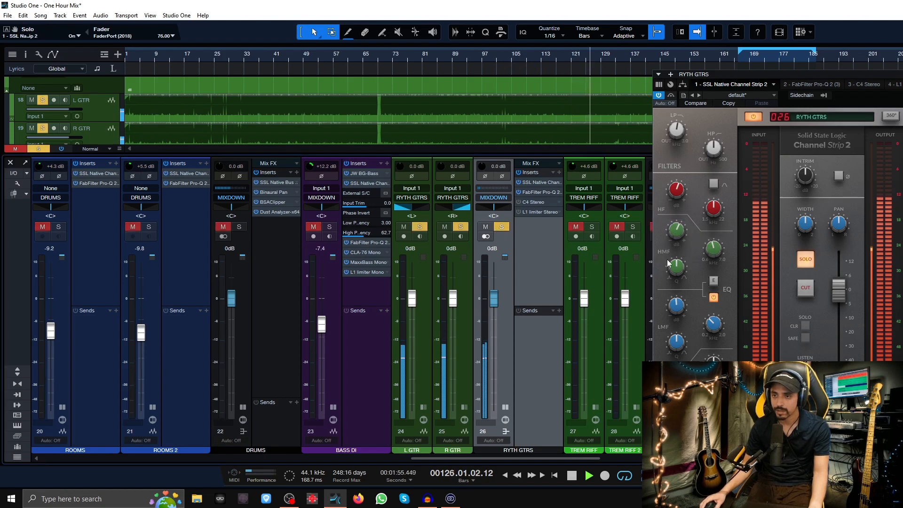
left_click(713, 297)
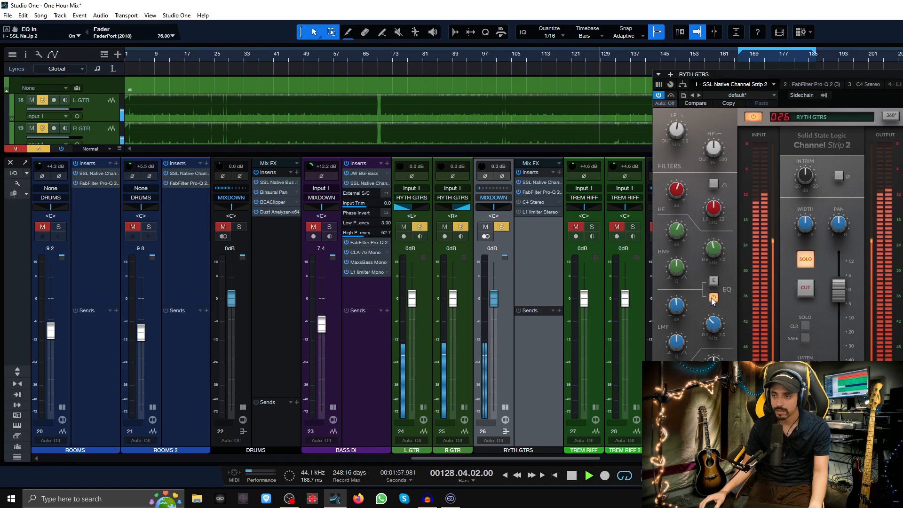
key("space")
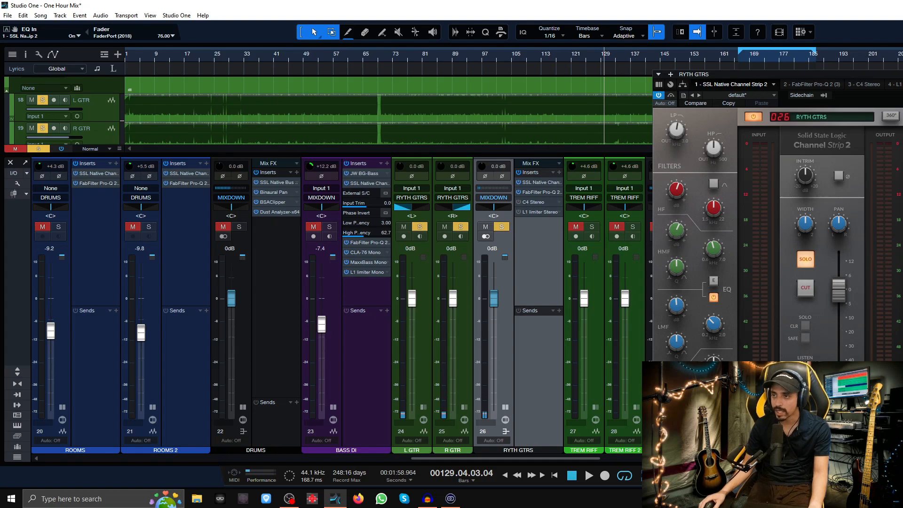
Enable C4 Stereo on RYTH GTRS, set its band 1 threshold to -24.9 dB while playing from the song start, and open the L1 limiter
left_click(902, 75)
left_click(527, 192)
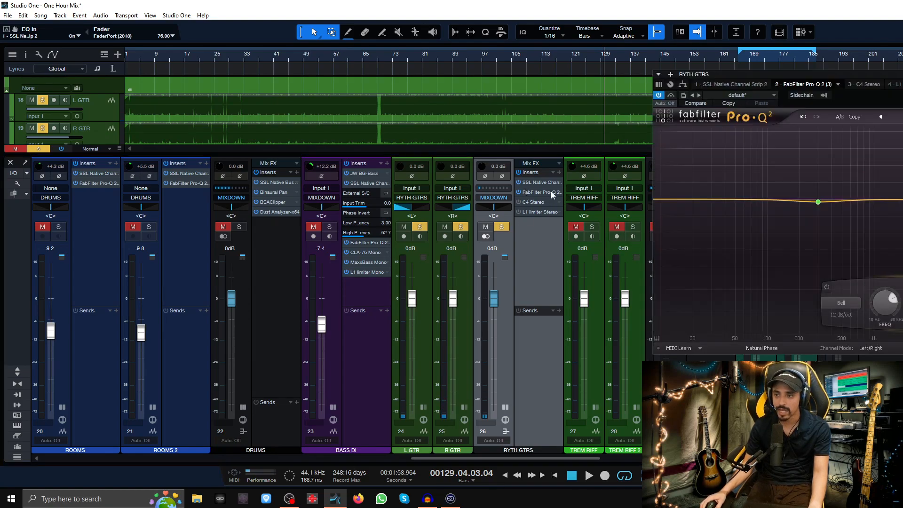
left_click(533, 202)
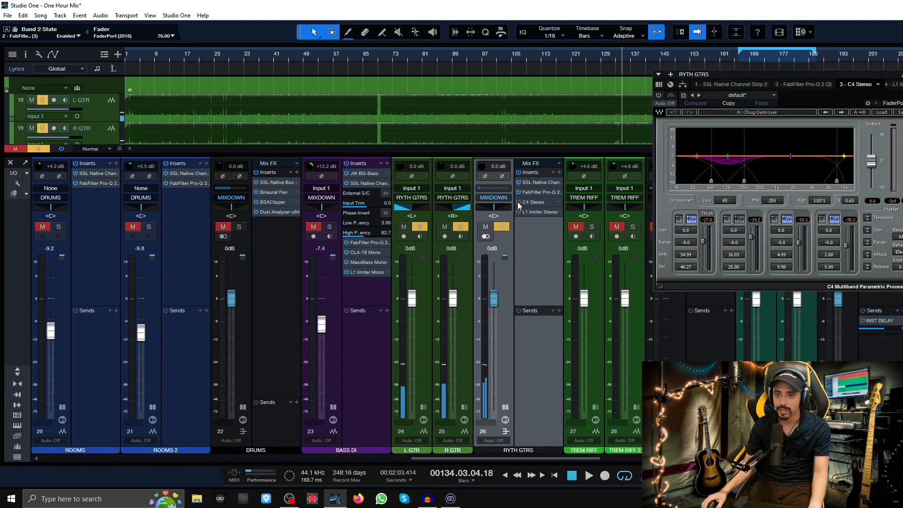
key("KP_0")
key("KP_0")
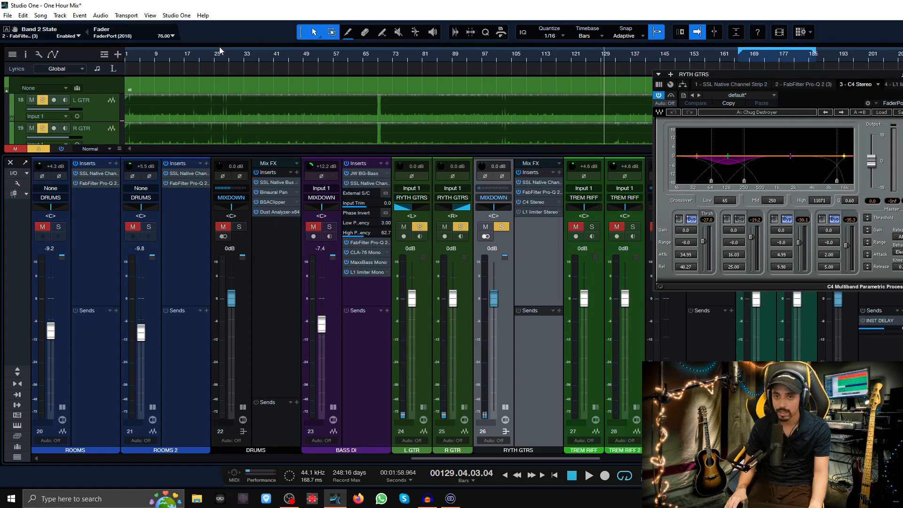
key("space")
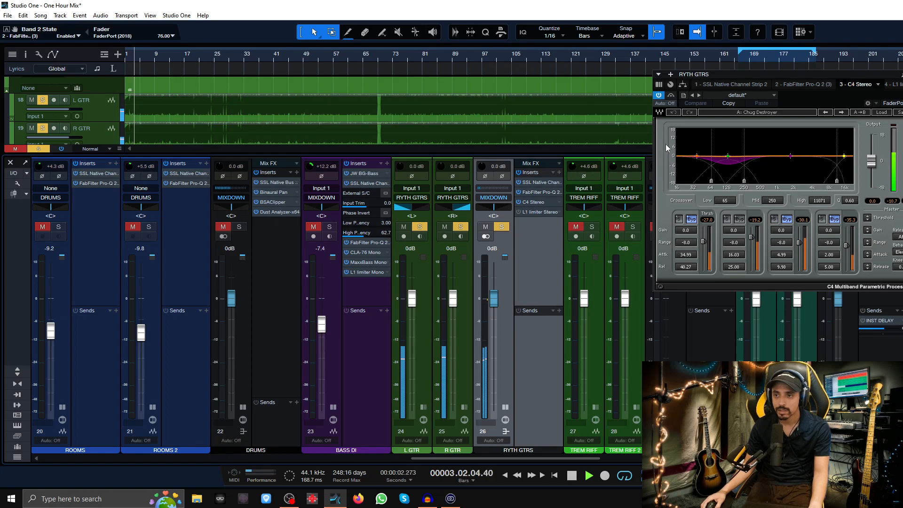
left_click_drag(703, 242, 704, 240)
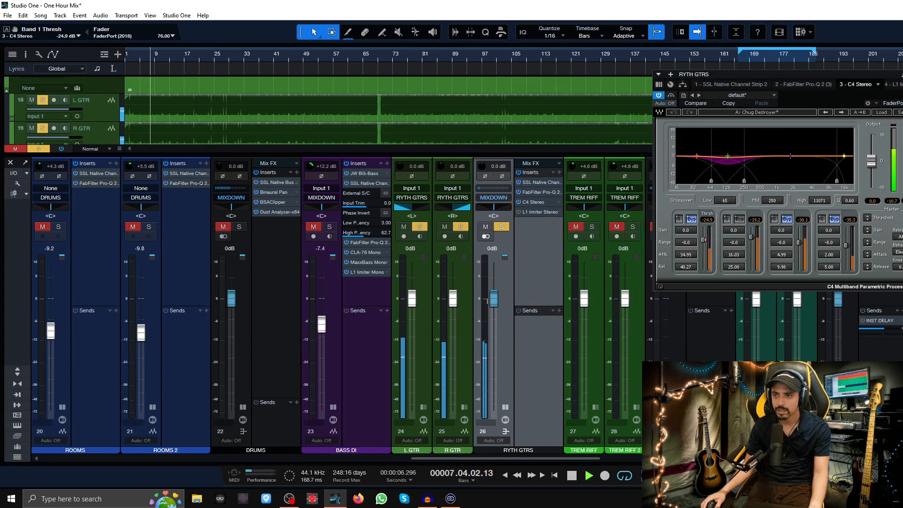
left_click(538, 212)
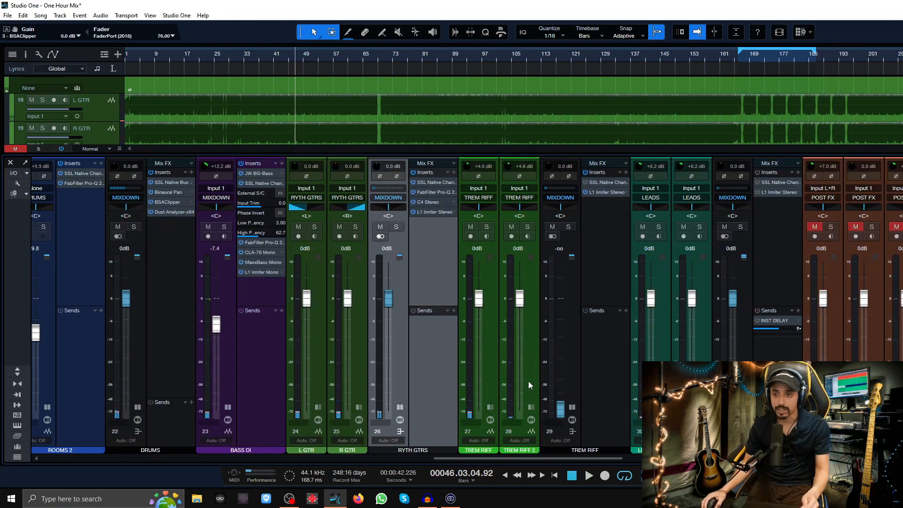
Open the TREM RIFF bus channel strip, solo and play the bus, and start the loop range just before the riff's audio near bar 214
left_click(585, 182)
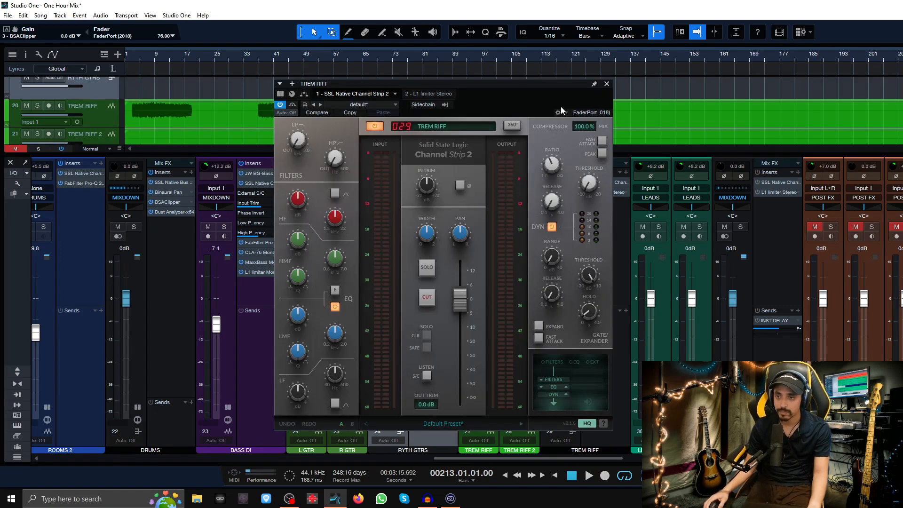
left_click(622, 289)
key("s")
key("space")
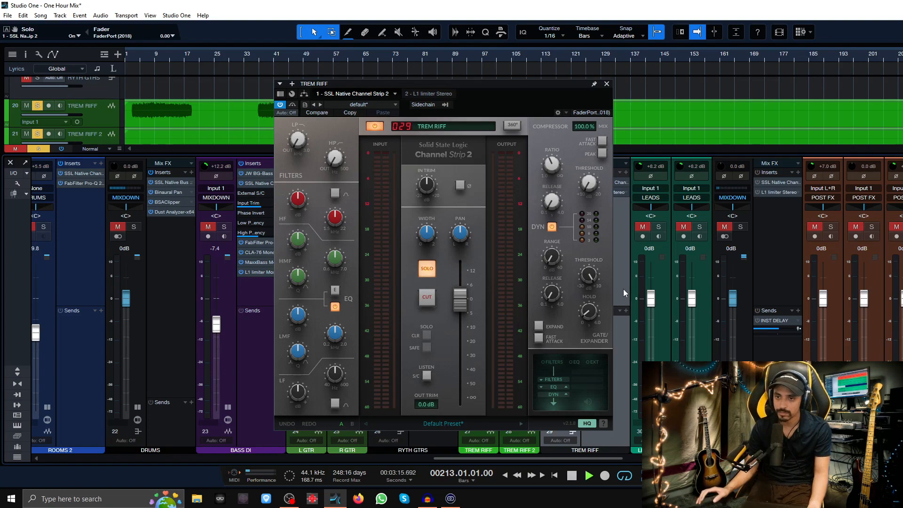
scroll(881, 46, "up", 5)
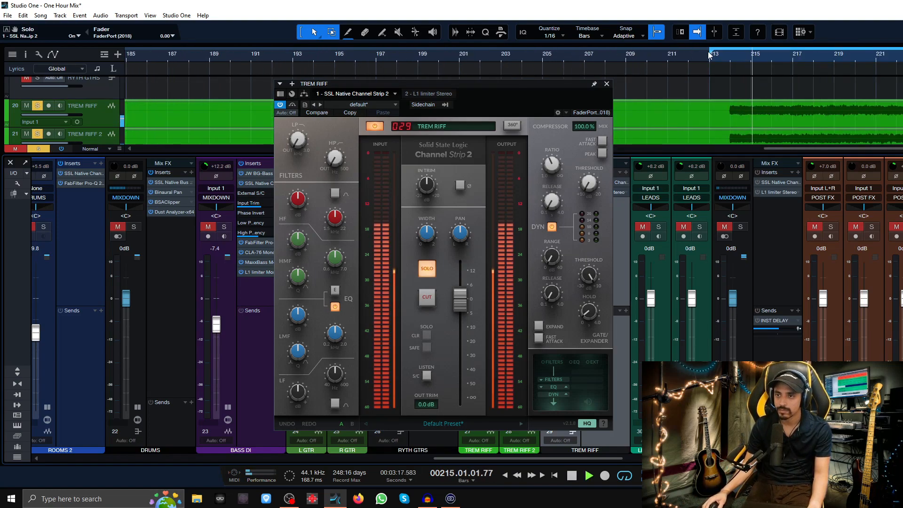
left_click_drag(711, 53, 727, 75)
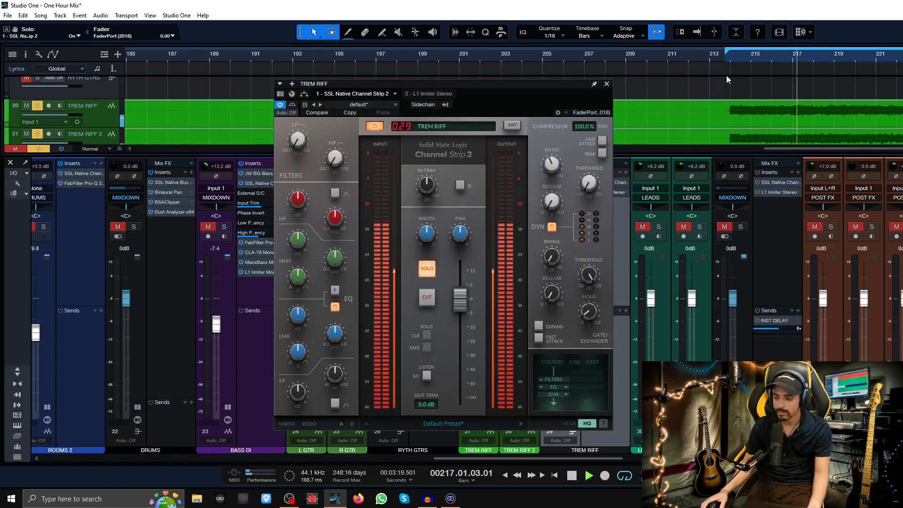
Uncover the TREM RIFF bus fader and reset it to 0 dB, keeping the channel strip in view
left_click_drag(557, 83, 796, 113)
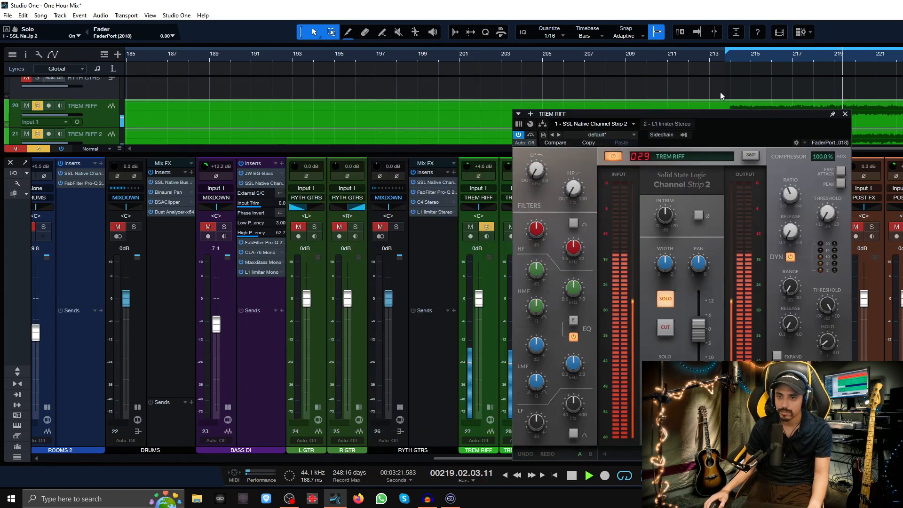
left_click_drag(727, 127, 893, 127)
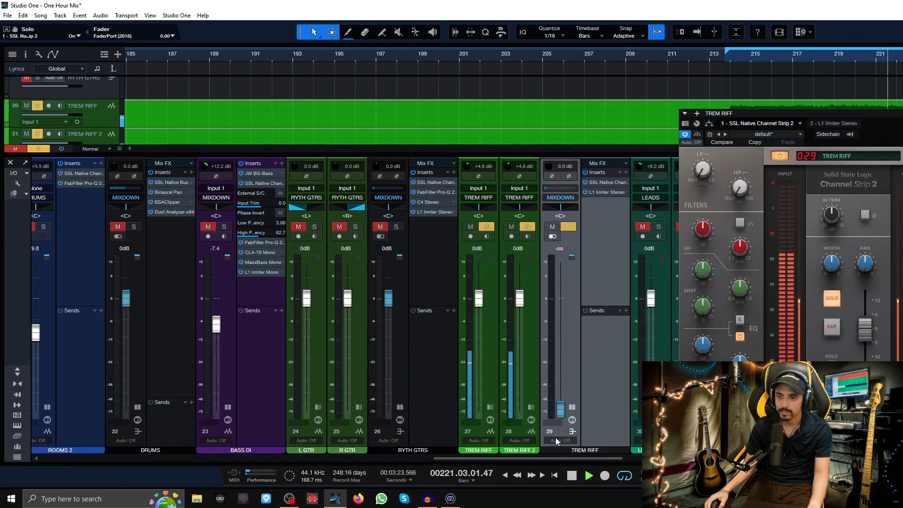
left_click(561, 412, "ctrl")
left_click_drag(862, 126, 547, 118)
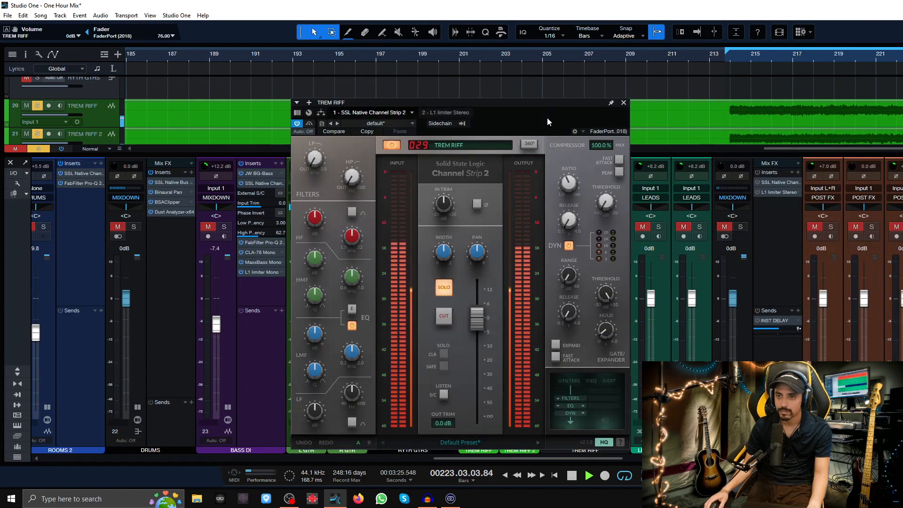
Set TREM RIFF's high-pass filter, lower the low-pass to 8.10 kHz, and find and cut the low mids by 4.0 dB
left_click_drag(352, 181, 359, 150)
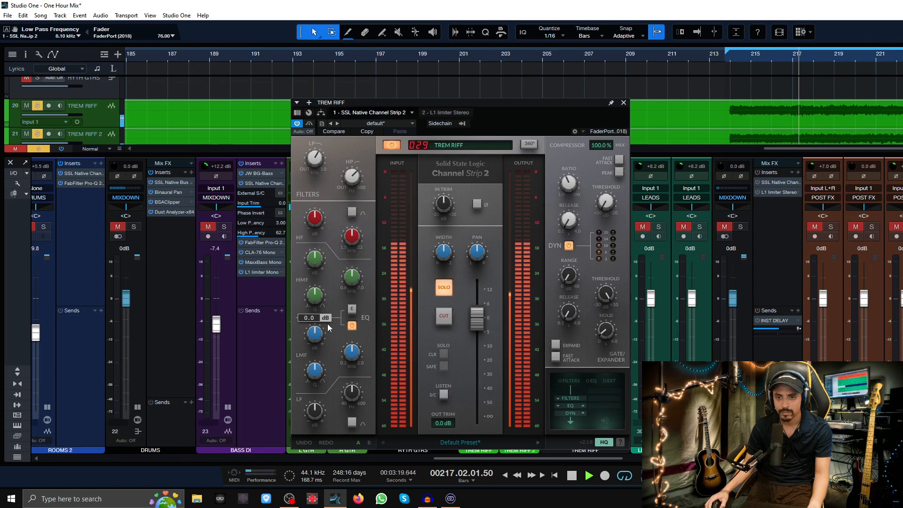
left_click_drag(316, 333, 317, 317)
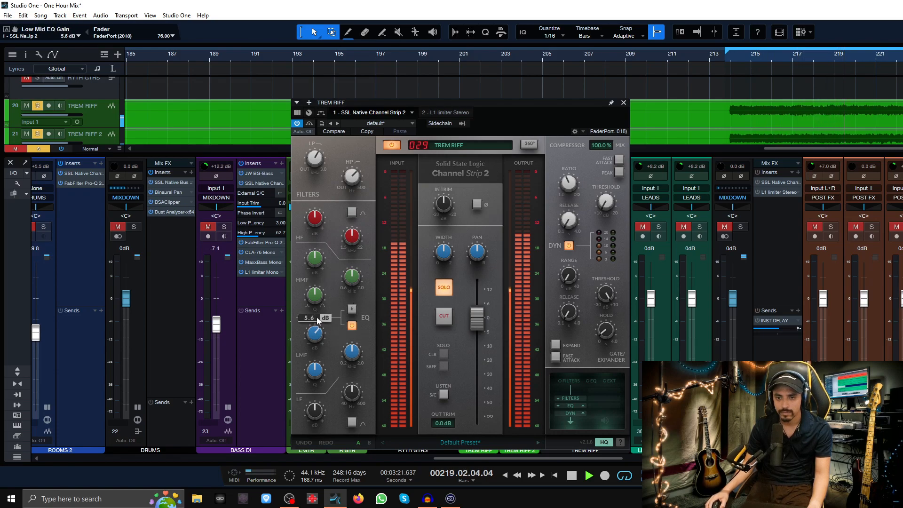
left_click_drag(355, 354, 357, 340)
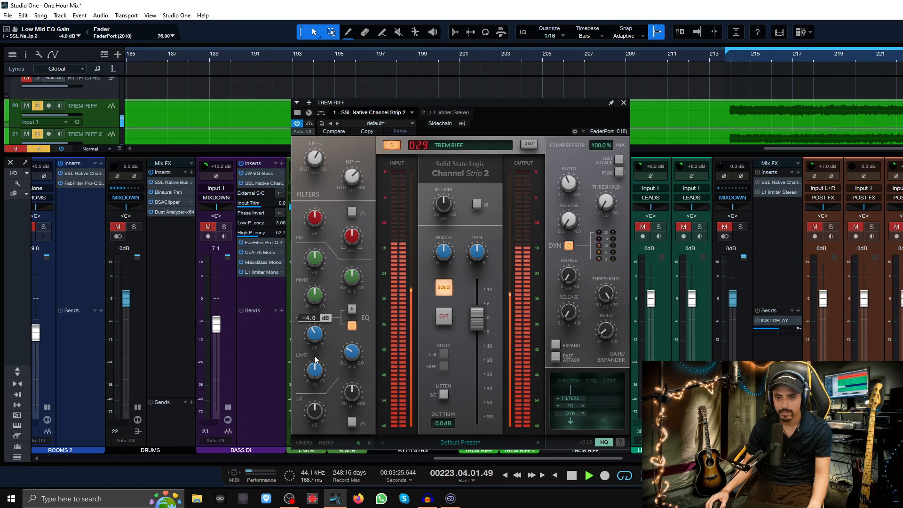
Cut TREM RIFF's high mids by 3.9 dB, switch the high band to bell, and end the loop range near bar 231
left_click_drag(353, 272, 338, 310)
left_click(352, 213)
left_click_drag(316, 203, 317, 217)
left_click(726, 61)
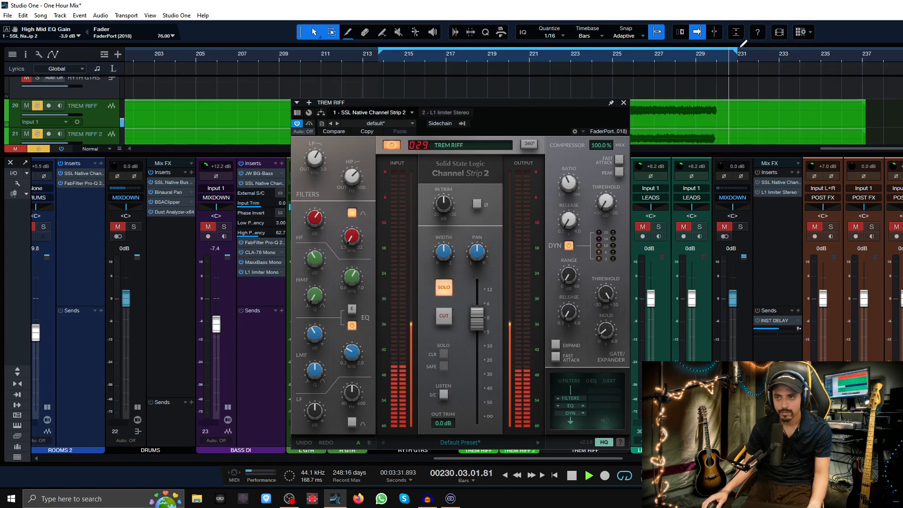
Compare the TREM RIFF EQ off and on, and refine the high bell band's gain and frequency, keeping the high mids at -3.9 dB
left_click(351, 325)
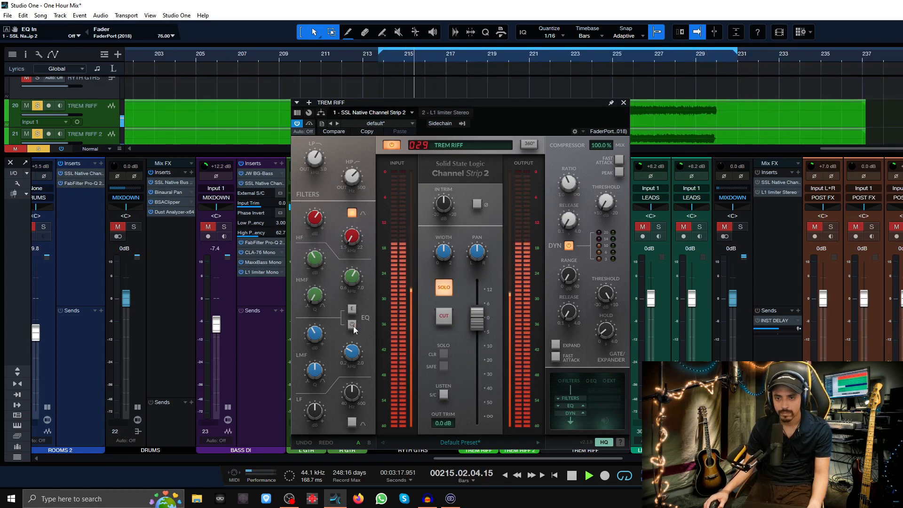
left_click(352, 326)
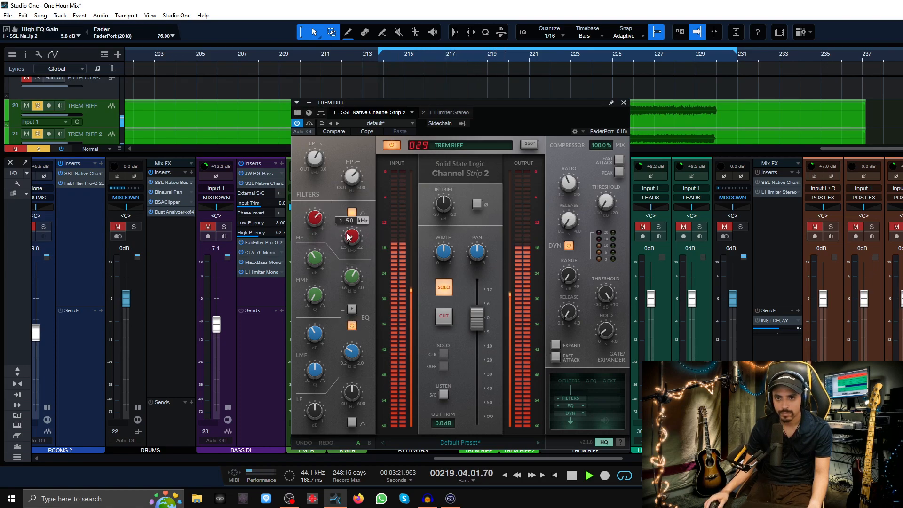
left_click(353, 213)
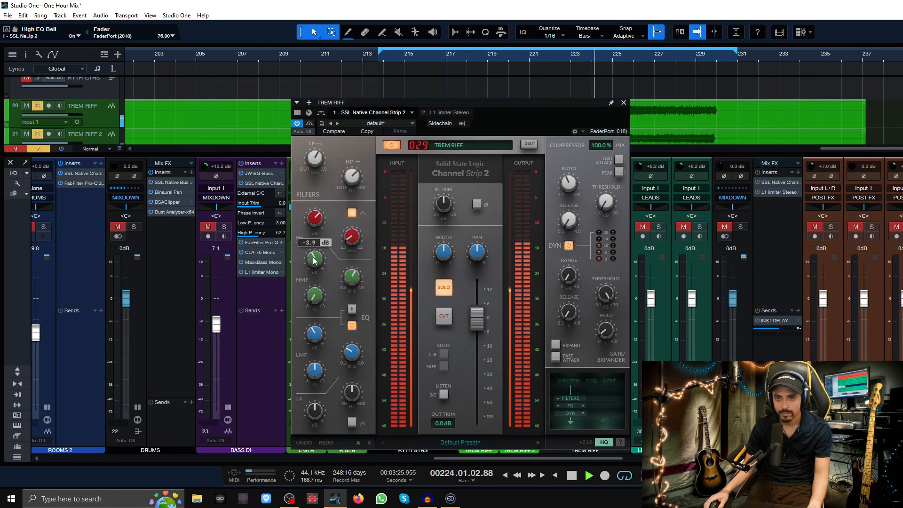
mouse_move(314, 263)
left_mouse_down()
mouse_move(309, 277)
mouse_move(315, 255)
left_mouse_up()
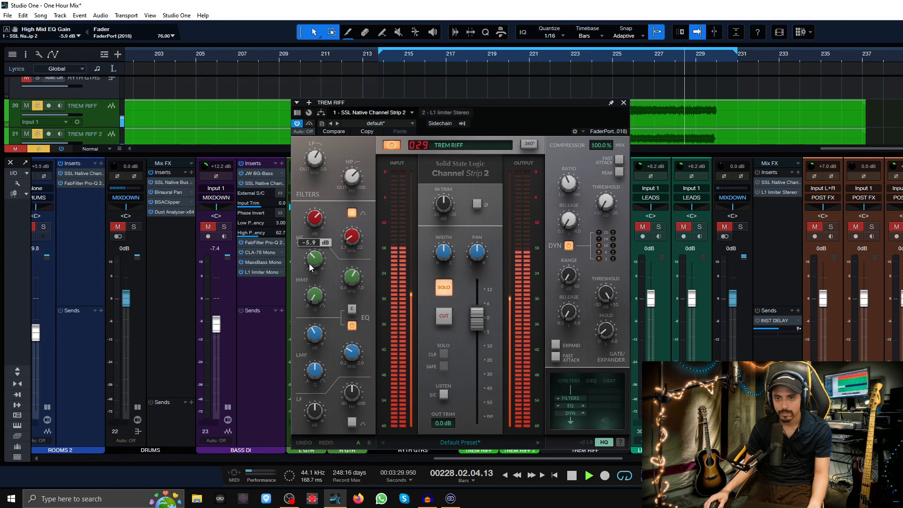
scroll(315, 228, "down", 4)
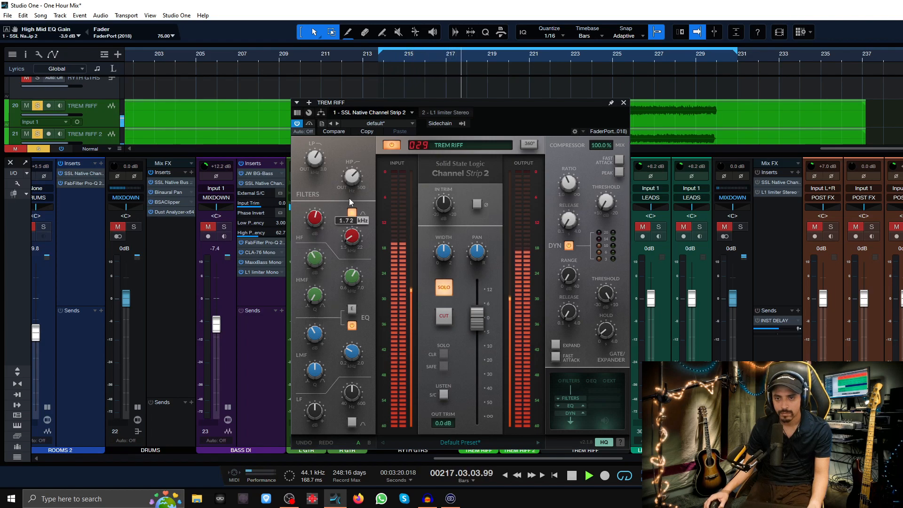
left_click(354, 214)
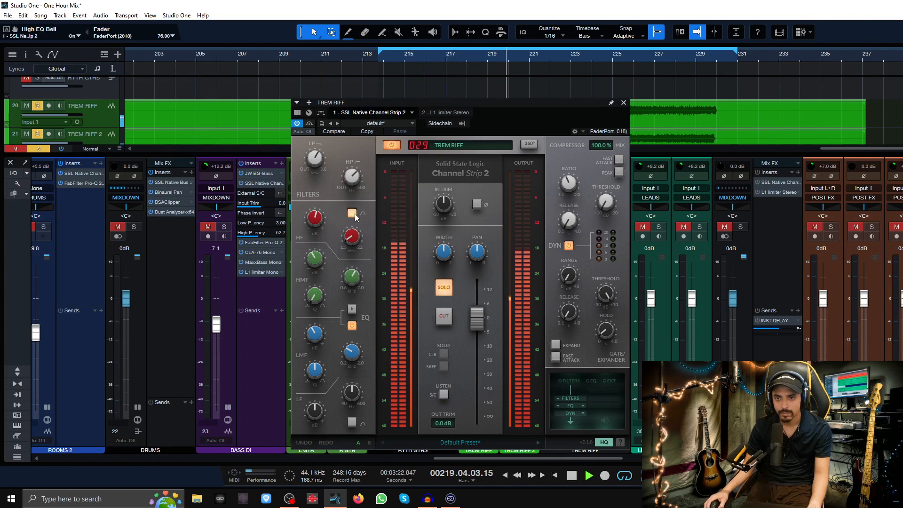
Add a Pro EQ to the TREM RIFF bus and cut its MF band by 8.15 dB at 3.71 kHz with Q 3.10
left_click(623, 103)
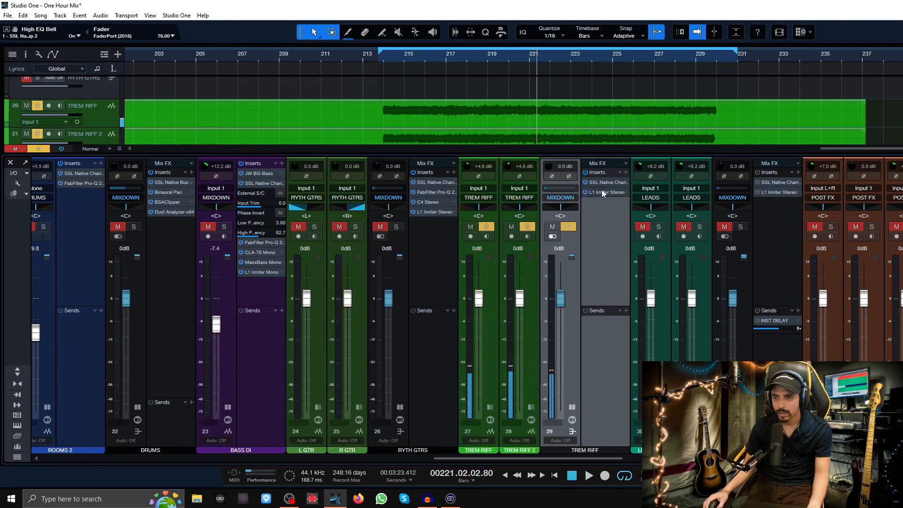
left_click(625, 171)
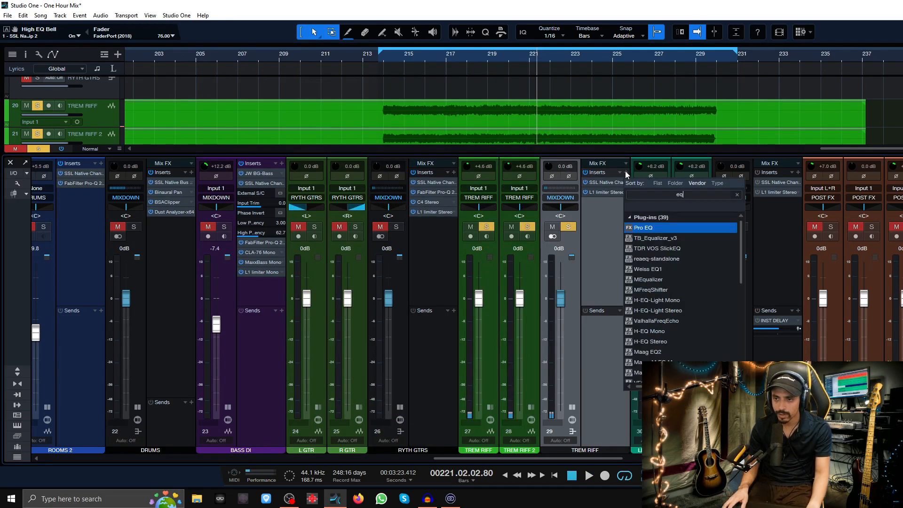
key("Return")
key("space")
left_click_drag(507, 207, 574, 221)
scroll(471, 179, "up", 3)
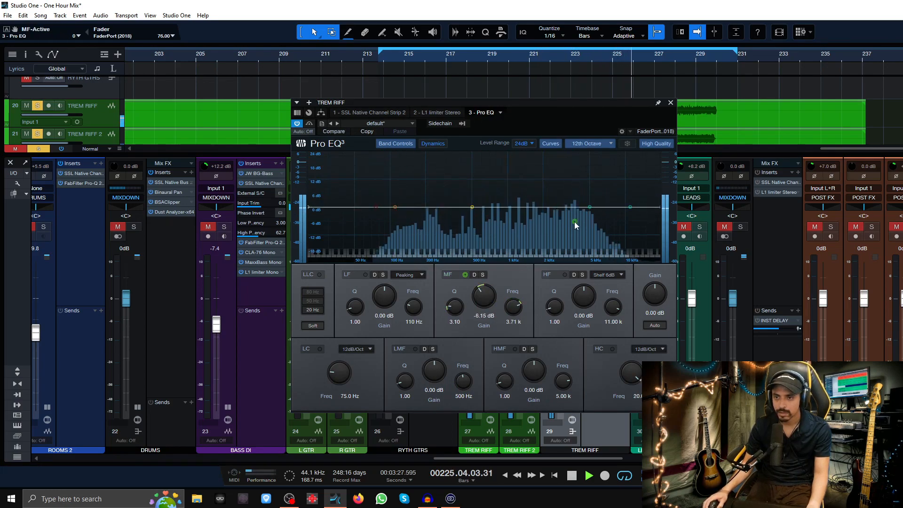
Close the Pro EQ and move it ahead of the L1 limiter in the TREM RIFF insert chain
left_click(670, 103)
key("space")
left_click_drag(596, 199, 598, 192)
Set the TREM RIFF L1 limiter's threshold to -22.1 and its output ceiling to -18.7 while the riff plays
double_click(598, 202)
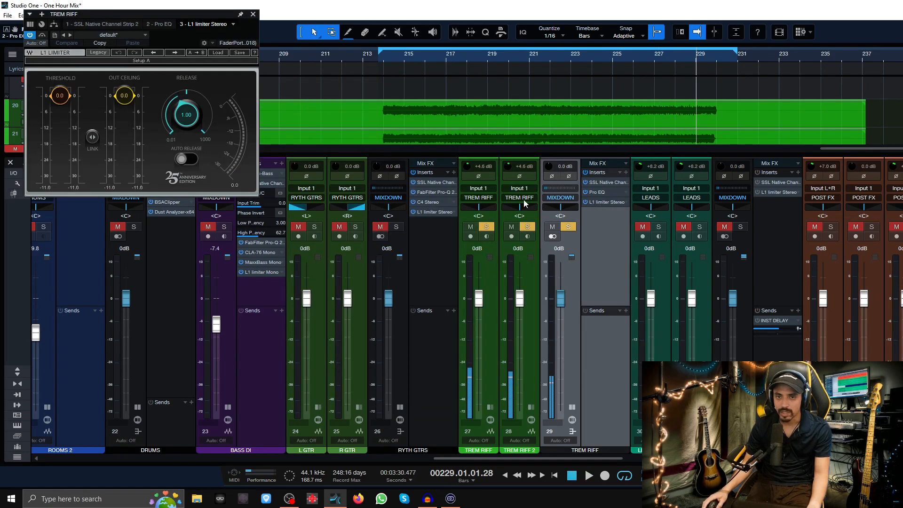
left_click_drag(124, 95, 124, 149)
left_click_drag(59, 163, 60, 155)
left_click_drag(126, 155, 126, 151)
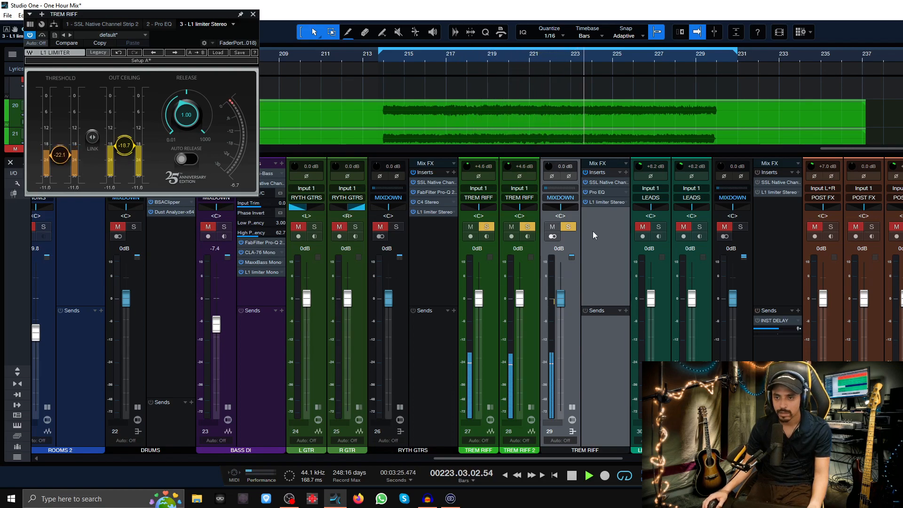
key("space")
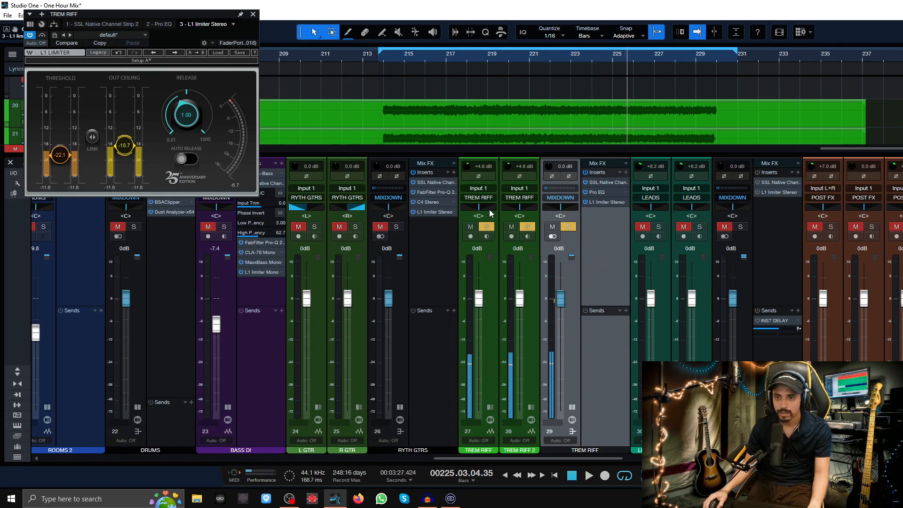
Pan the two TREM RIFF tracks to L70 and R70, and pull the unsoloed TREM RIFF bus fader fully down
left_click_drag(489, 210, 371, 208)
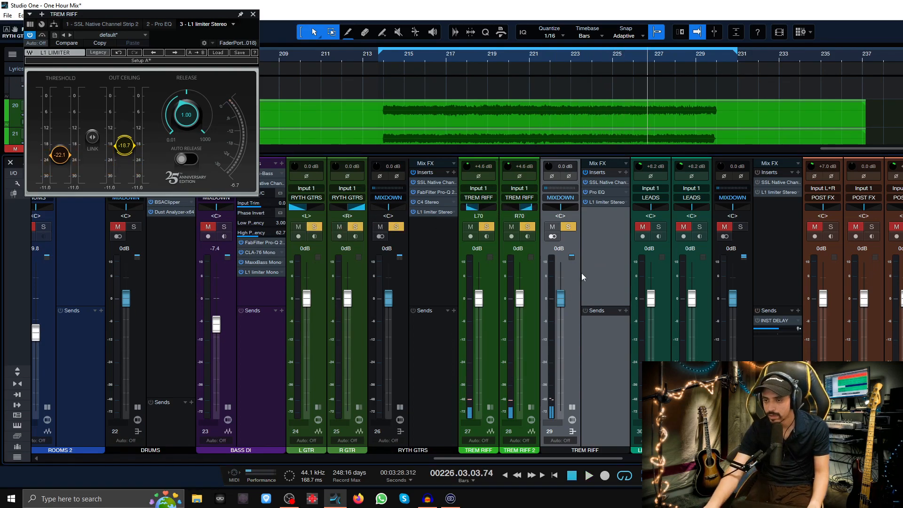
left_click_drag(561, 298, 560, 409)
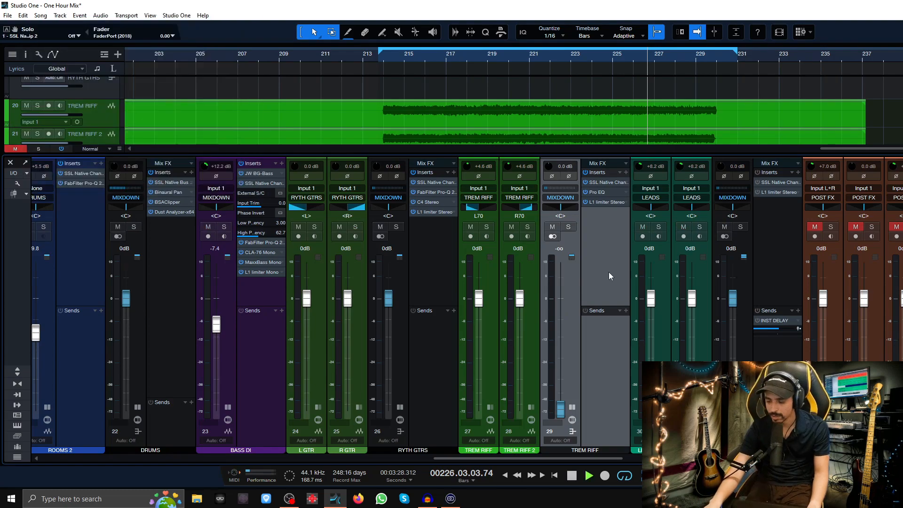
Raise the TREM RIFF bus fader to -0.2 dB during playback and add a send to INST DELAY
key("space")
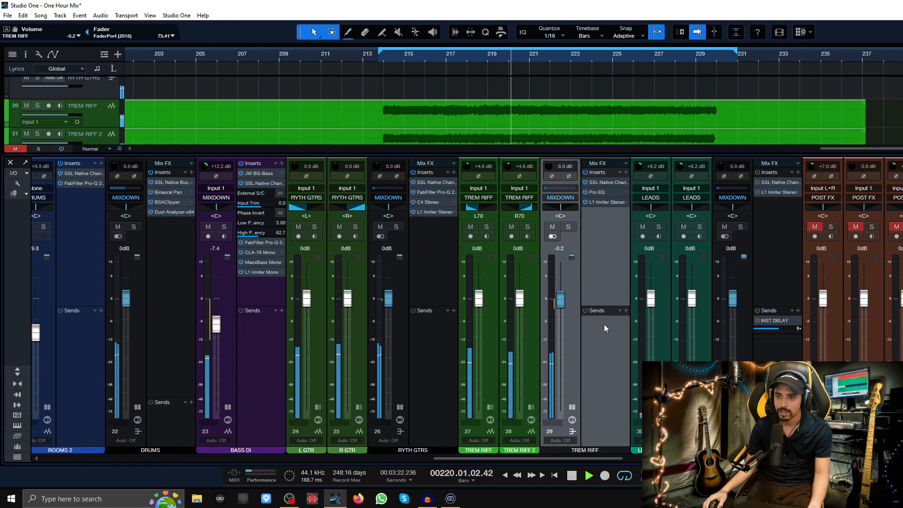
key("space")
left_click(626, 311)
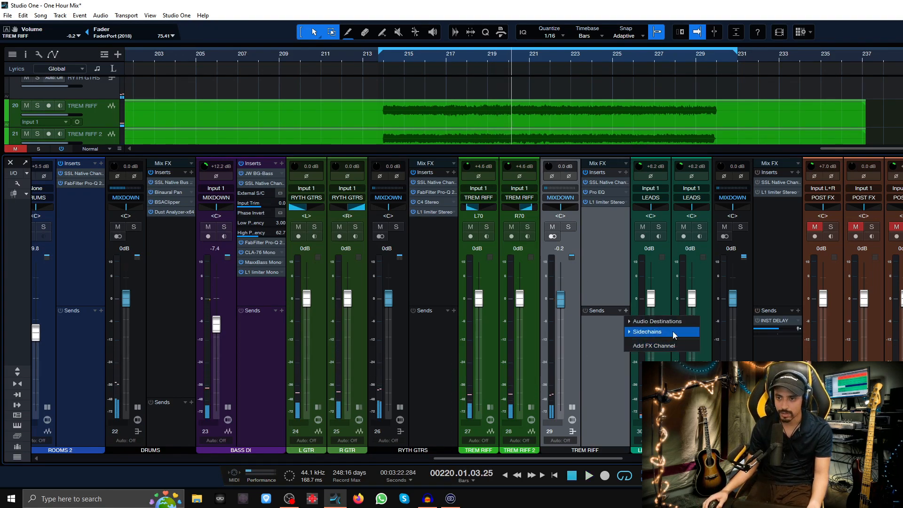
mouse_move(654, 321)
left_click(670, 201)
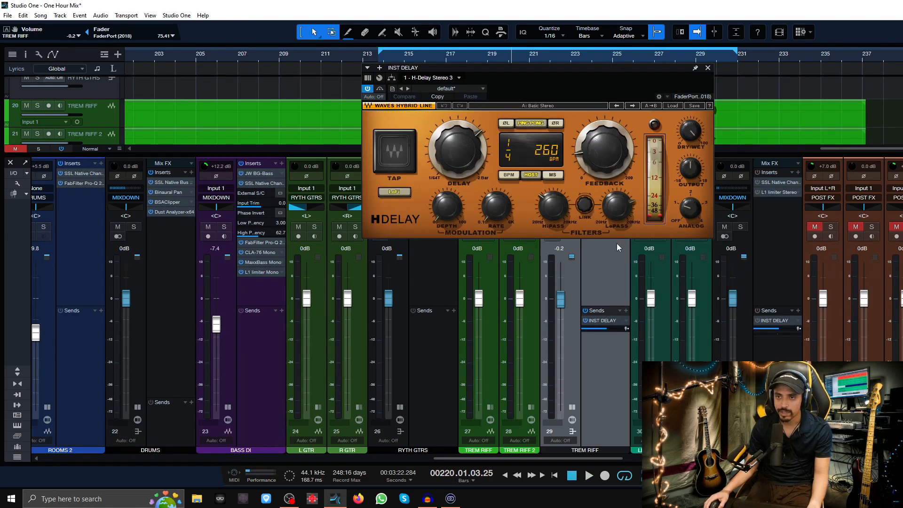
left_click(708, 67)
key("space")
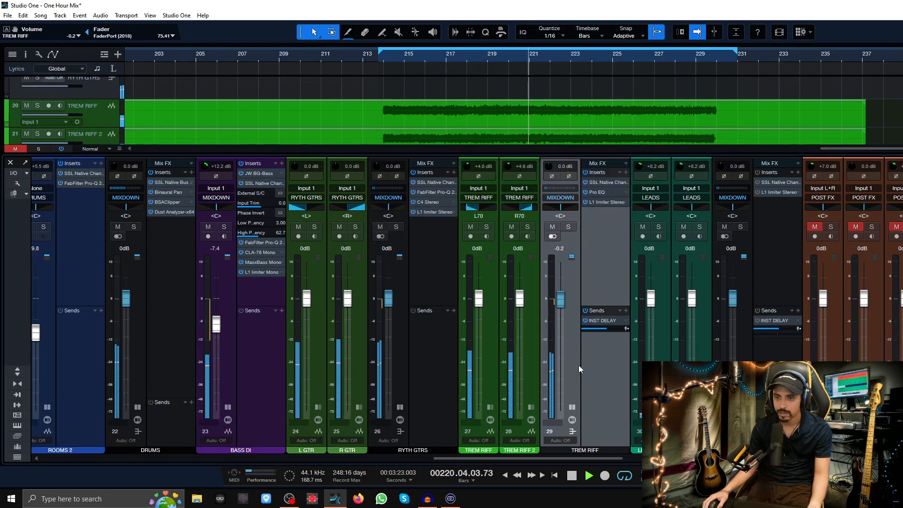
Set the TREM RIFF bus's INST DELAY send to -9.4 dB and reset the bus fader to 0 dB
left_click_drag(529, 459, 546, 489)
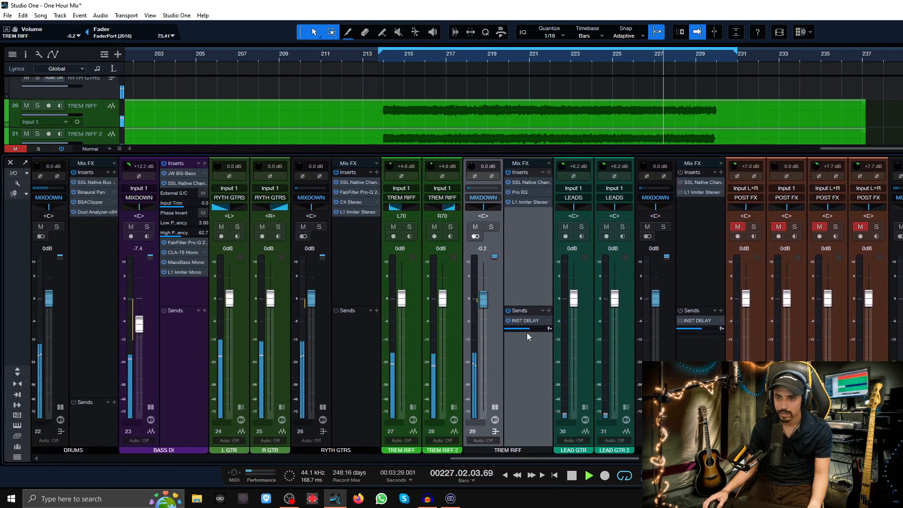
mouse_move(528, 326)
left_click_drag(528, 329, 524, 332)
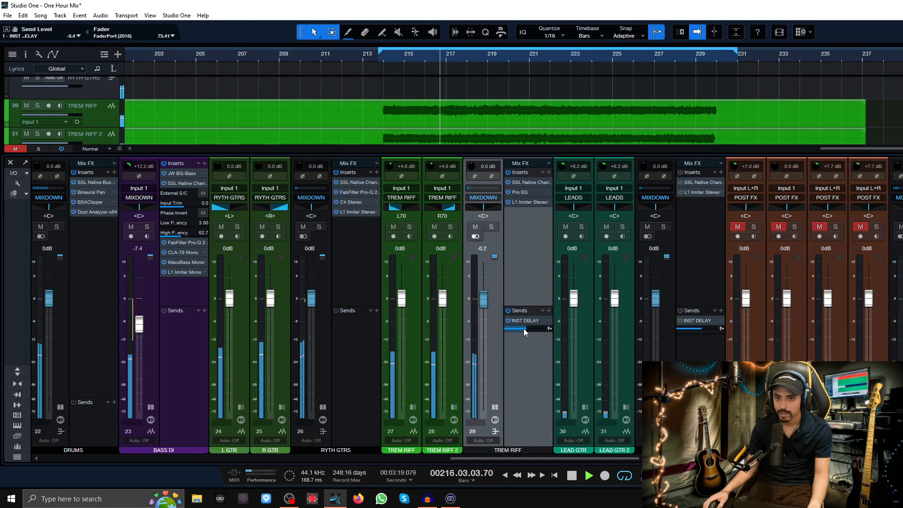
left_click_drag(485, 306, 485, 308)
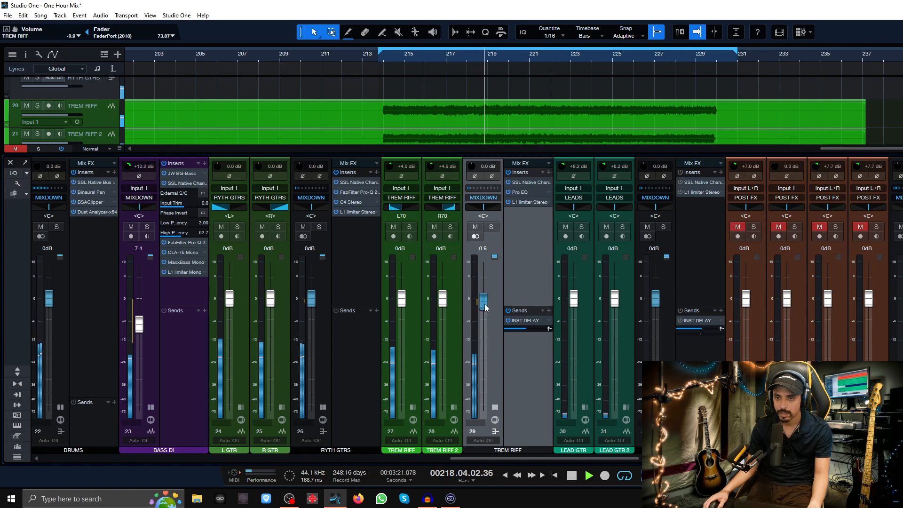
left_click(485, 305, "ctrl")
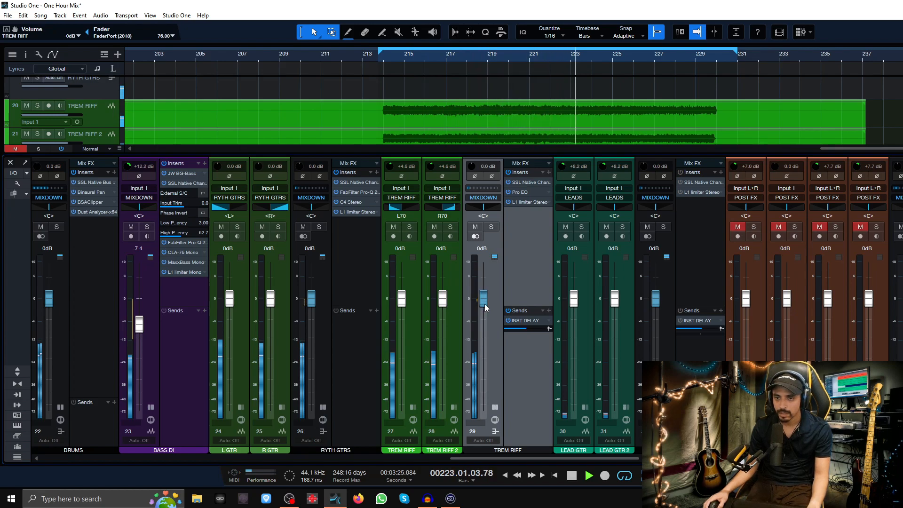
Stop playback and set the loop over the LEAD GTR section starting at bar 198
key("space")
left_click(571, 450)
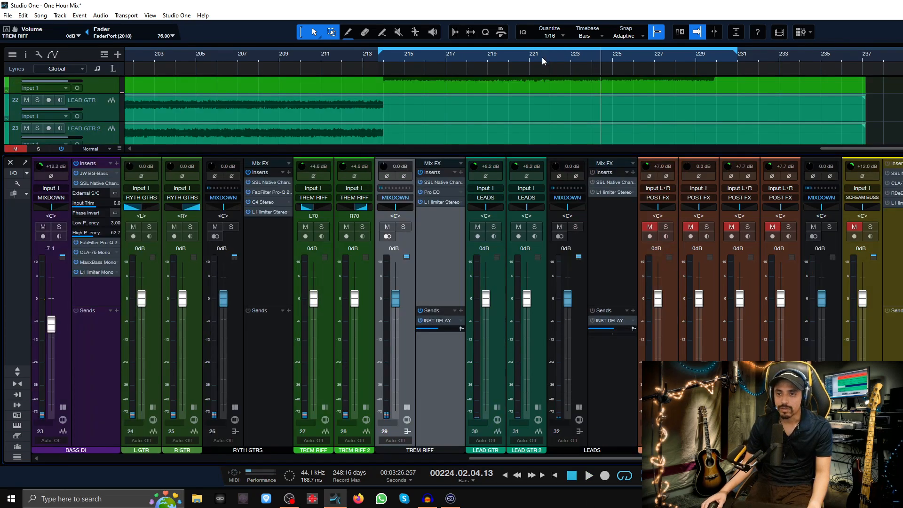
scroll(549, 52, "down", 3)
left_click(691, 54)
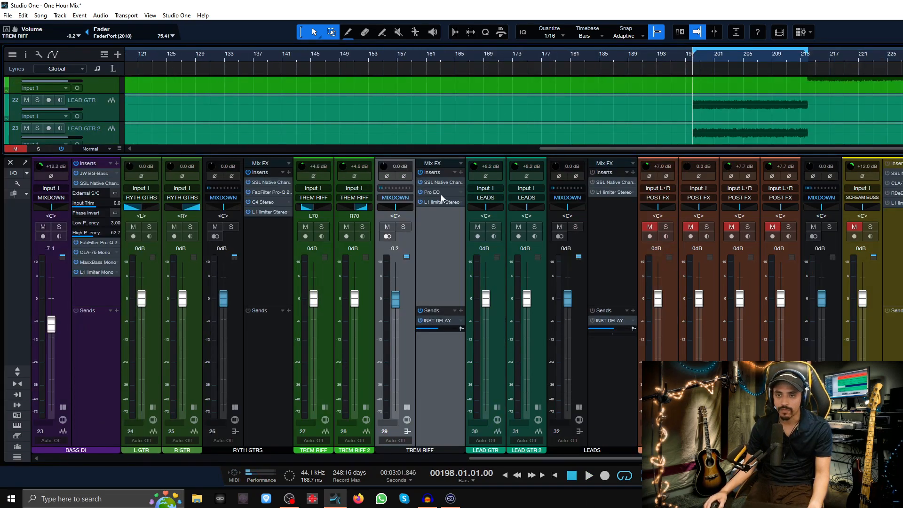
Copy the TREM RIFF Pro EQ to the LEADS bus, and compare the SSL channel strip's EQ off and on with LEADS soloed
left_click_drag(440, 175, 613, 194)
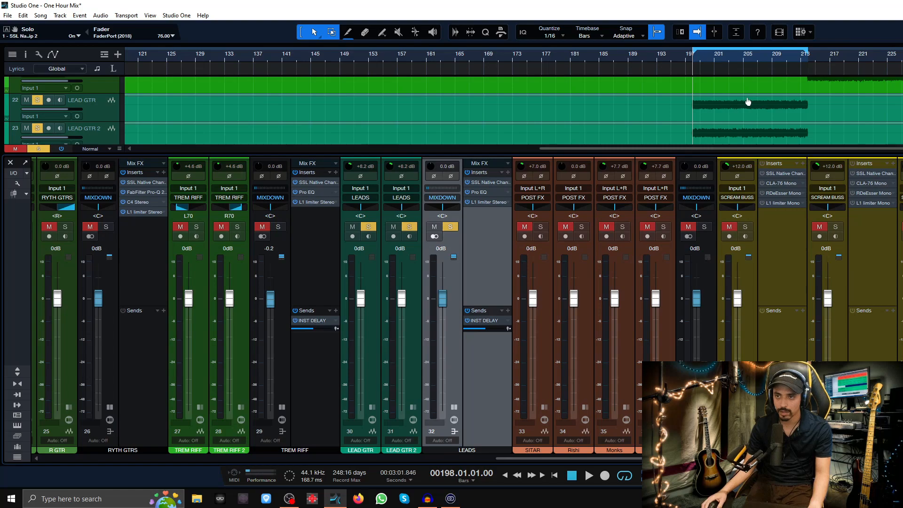
key("space")
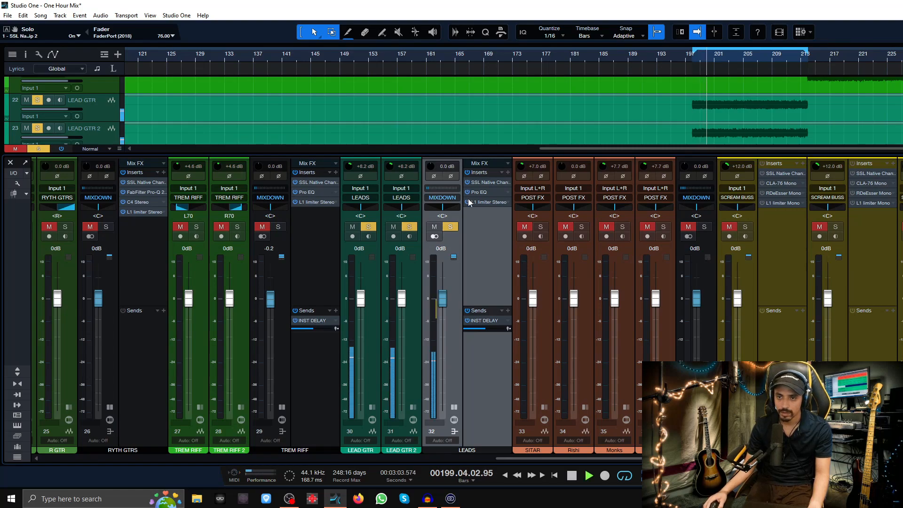
left_click(484, 183)
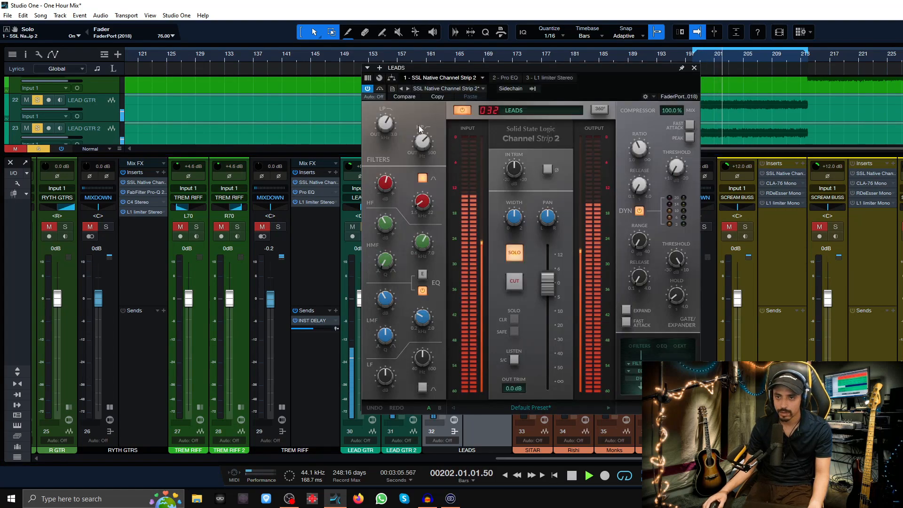
left_click(422, 290)
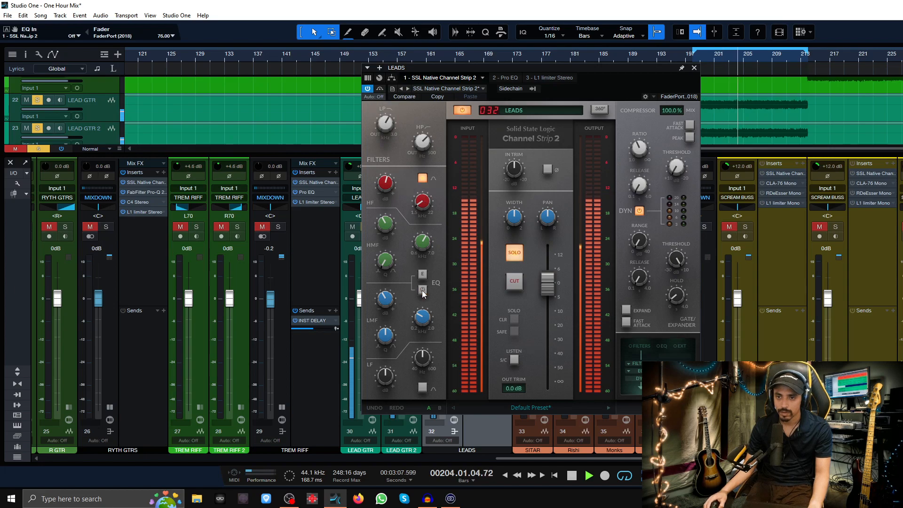
left_click(422, 290)
Enable the Pro EQ on the LEADS bus and audition its MF band on the lead guitars
left_click(503, 78)
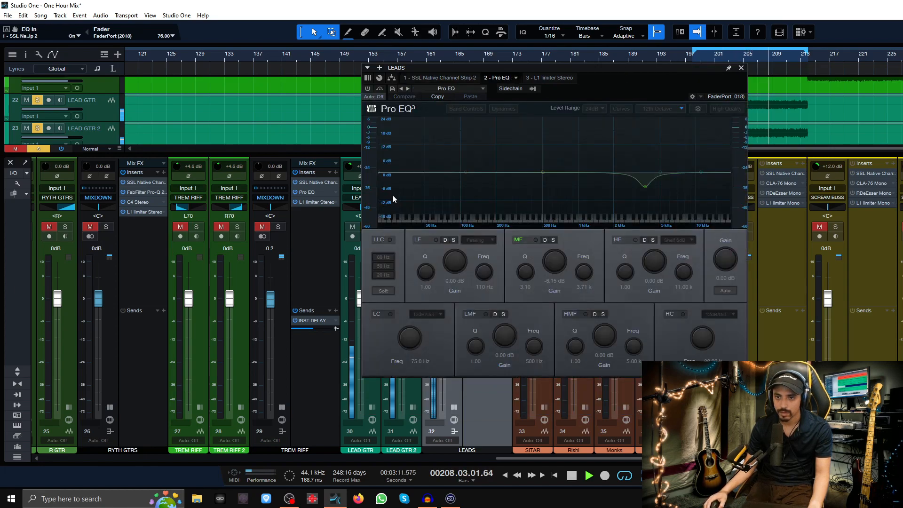
left_click(368, 89)
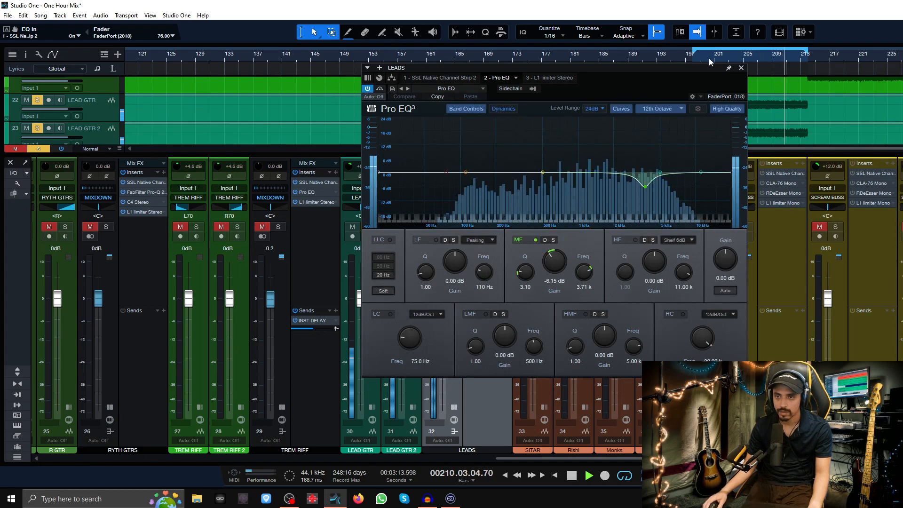
double_click(645, 187)
double_click(645, 187)
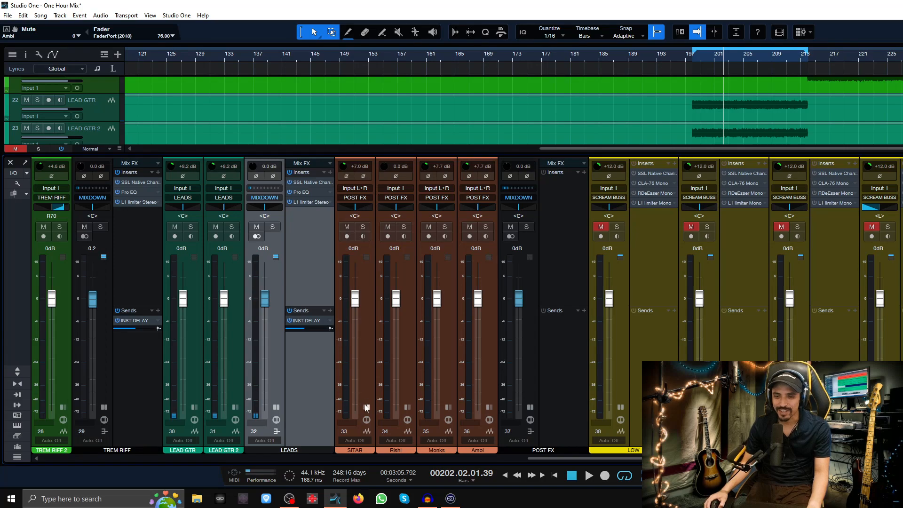
Expand the insert and send racks of the SITAR, Rishi and Monks channels, and loop their section from bar 165
left_click(366, 407)
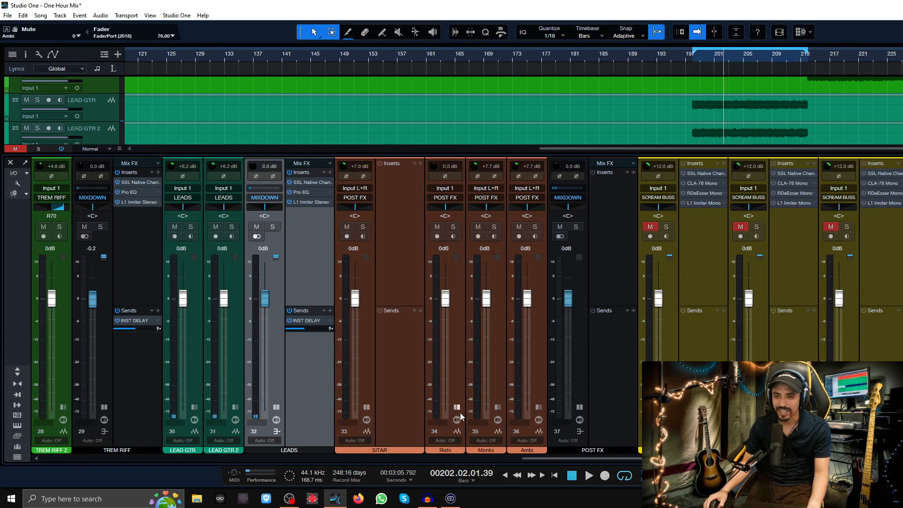
left_click(456, 407)
left_click(547, 407)
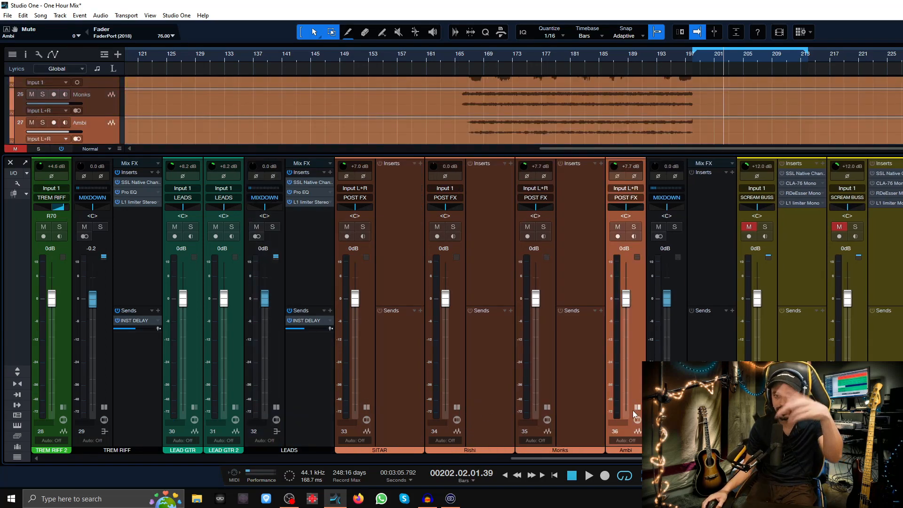
left_click(398, 169)
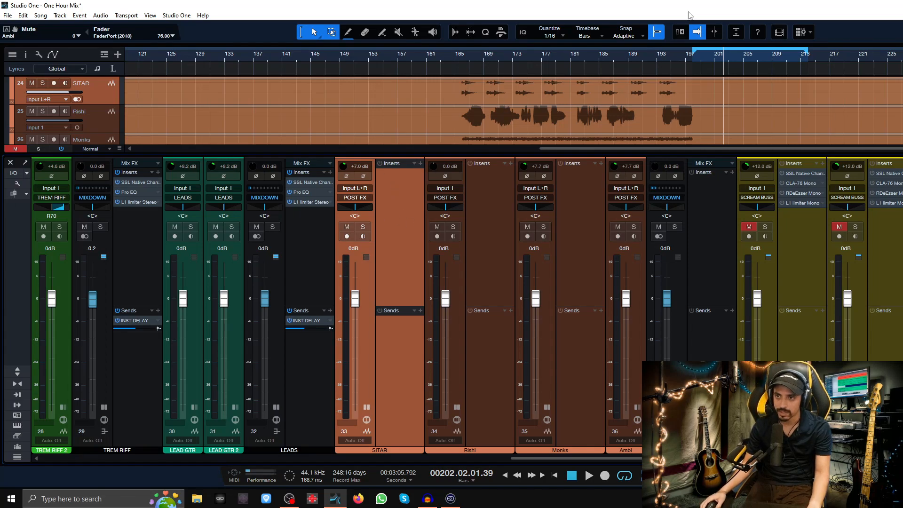
left_click(464, 57)
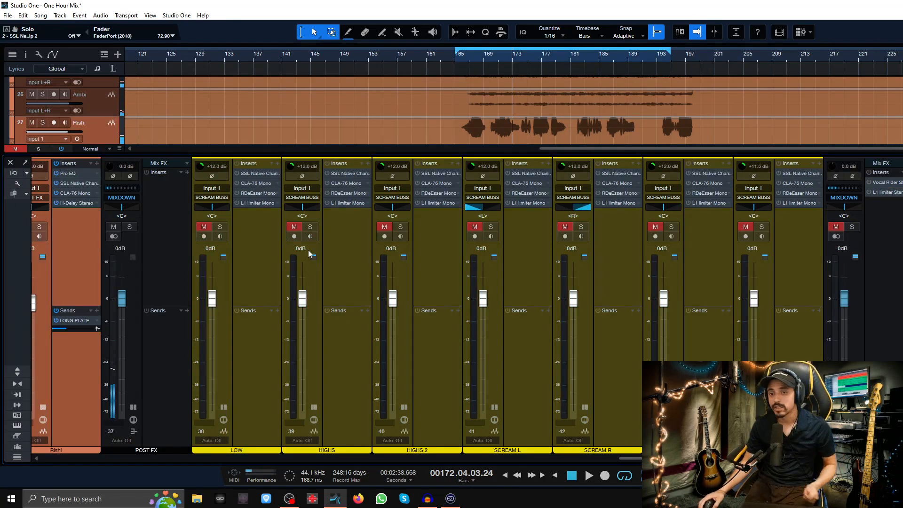
Solo the LOW vocal track and set its SSL channel strip's low-pass filter to 13.32 kHz
left_click(219, 226)
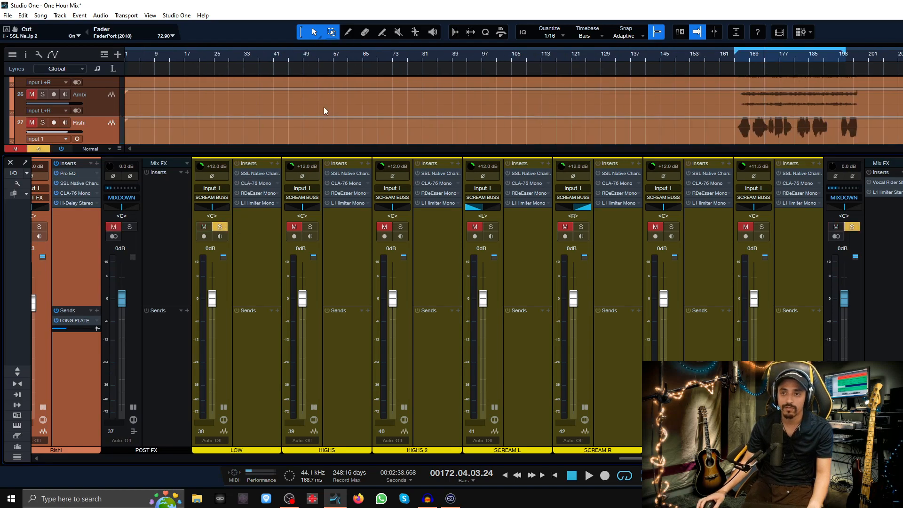
scroll(323, 107, "down", 3)
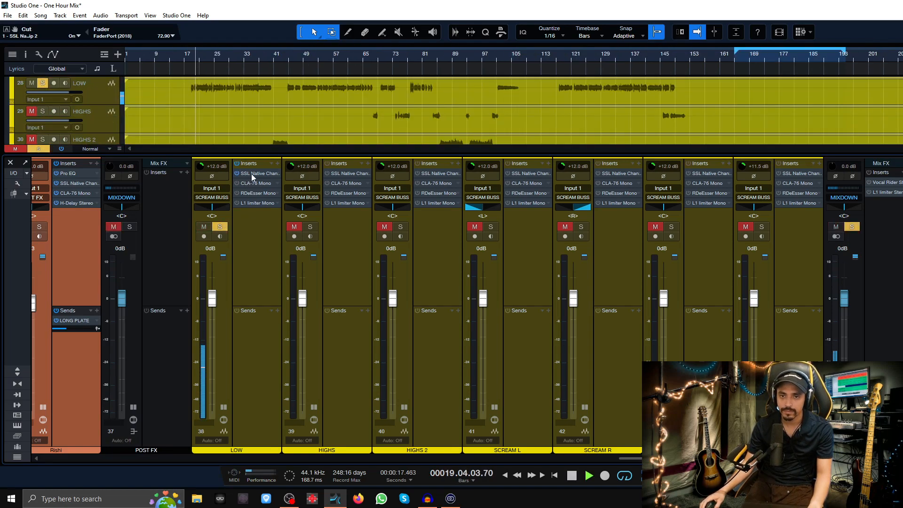
left_click(252, 174)
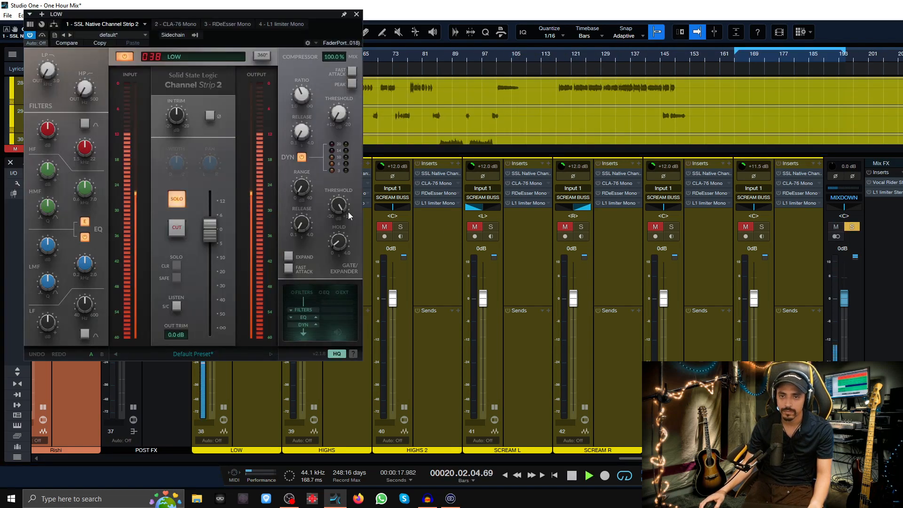
left_click_drag(323, 24, 642, 102)
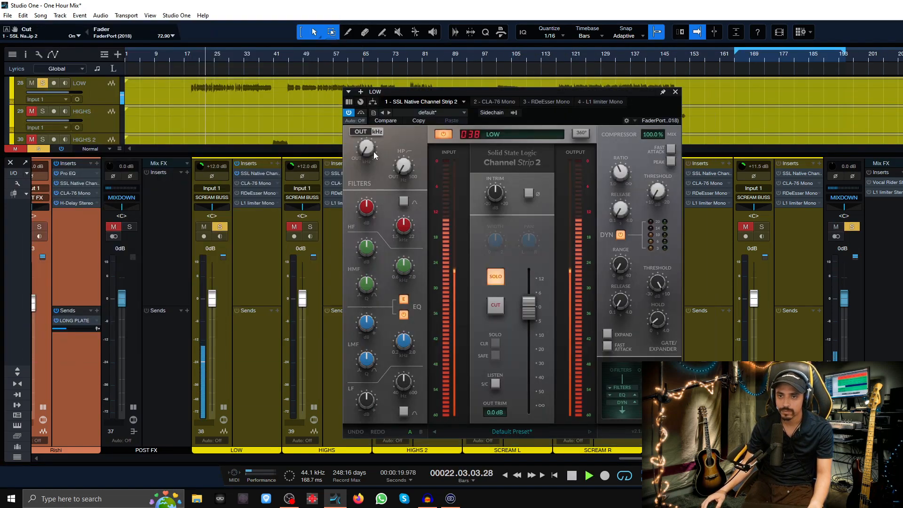
left_click_drag(411, 176, 367, 95)
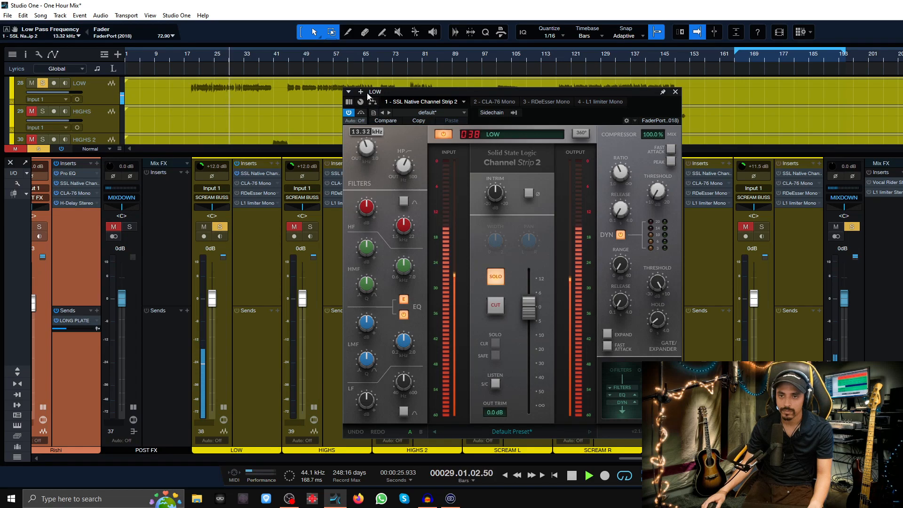
On the LOW channel strip's EQ, set HF to 2.2 dB, boost HMF, and cut LMF by 5.6 dB and LF by 2.9 dB
mouse_move(366, 206)
left_mouse_down()
mouse_move(359, 184)
mouse_move(367, 213)
left_mouse_up()
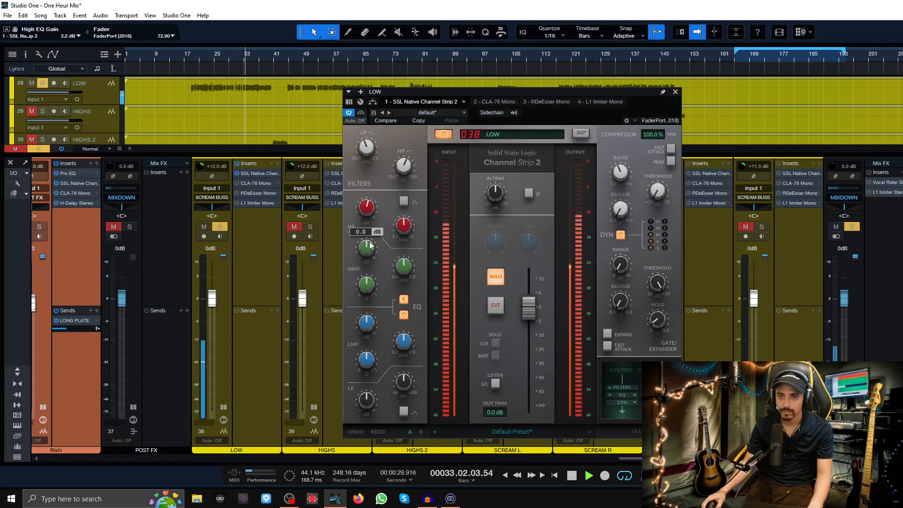
left_click_drag(366, 246, 366, 239)
left_click_drag(366, 324, 364, 332)
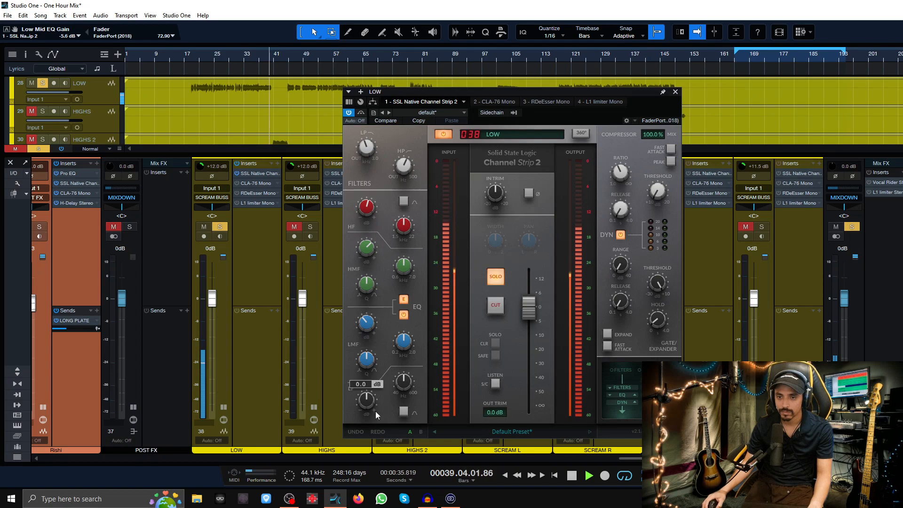
left_click_drag(365, 395, 363, 405)
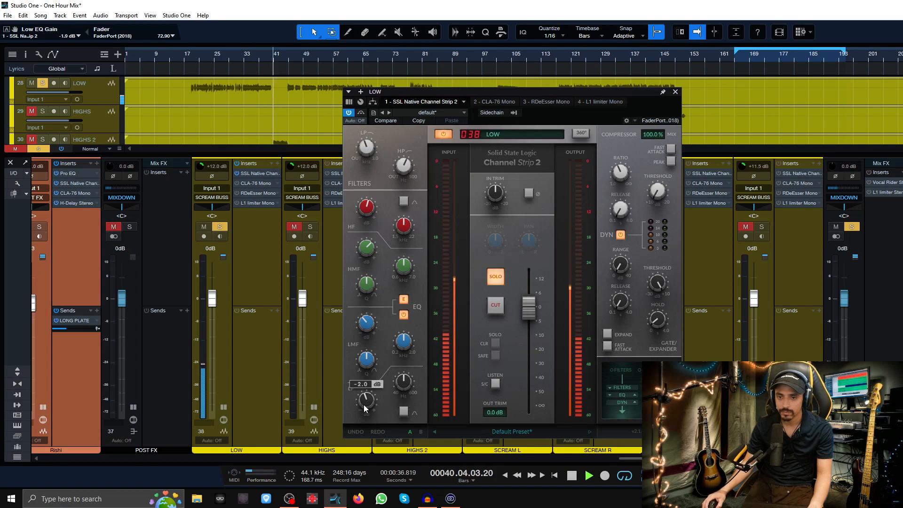
Replay the LOW vocal from its start and set its CLA-76 compressor's output to -23.0
left_click(257, 184)
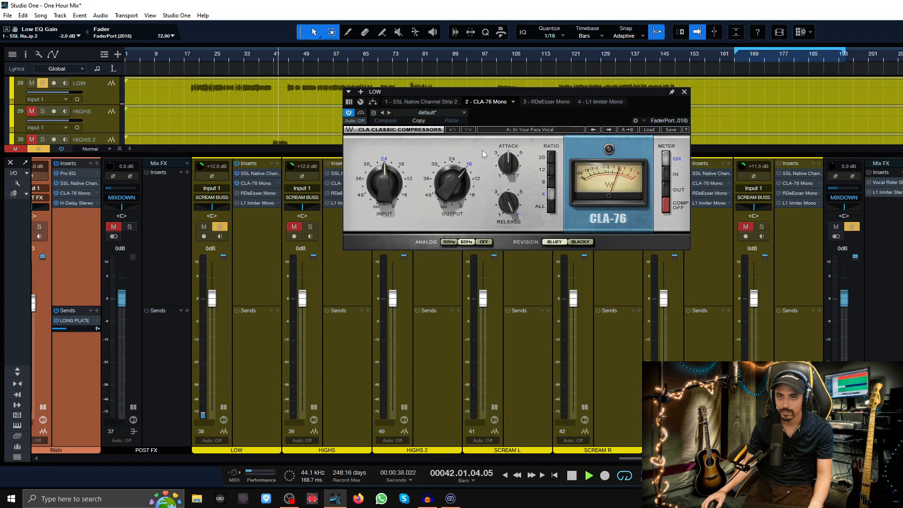
left_click(190, 58)
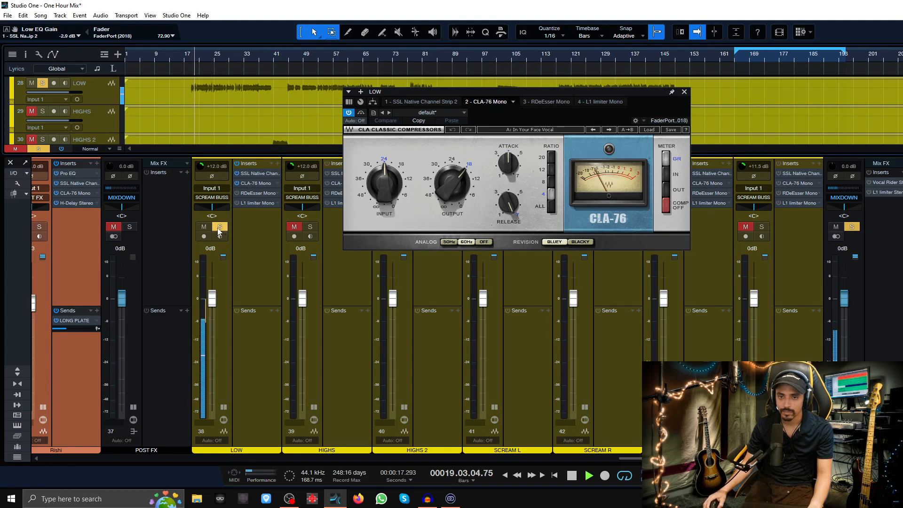
left_click_drag(431, 190, 432, 199)
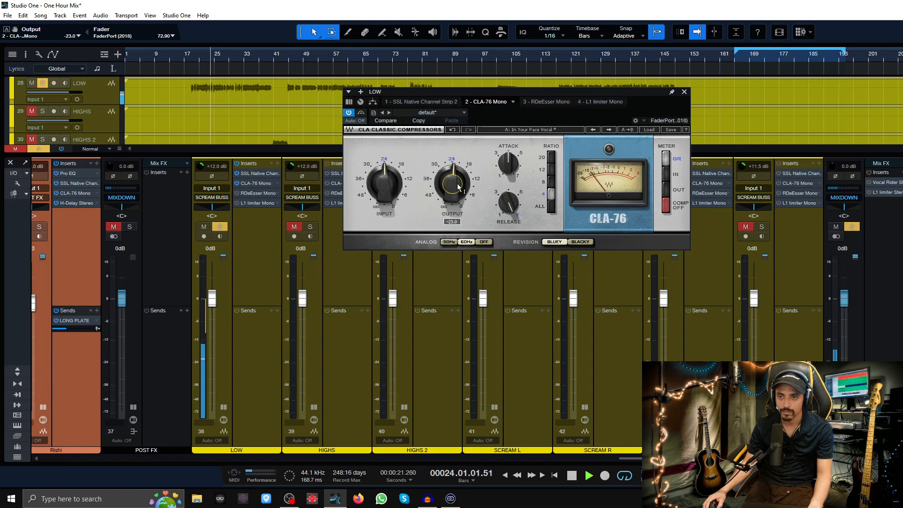
On the LOW channel strip, enable the compressor's fast attack, set its threshold to -8.1 dB and the output trim to -3.0 dB
left_click(256, 173)
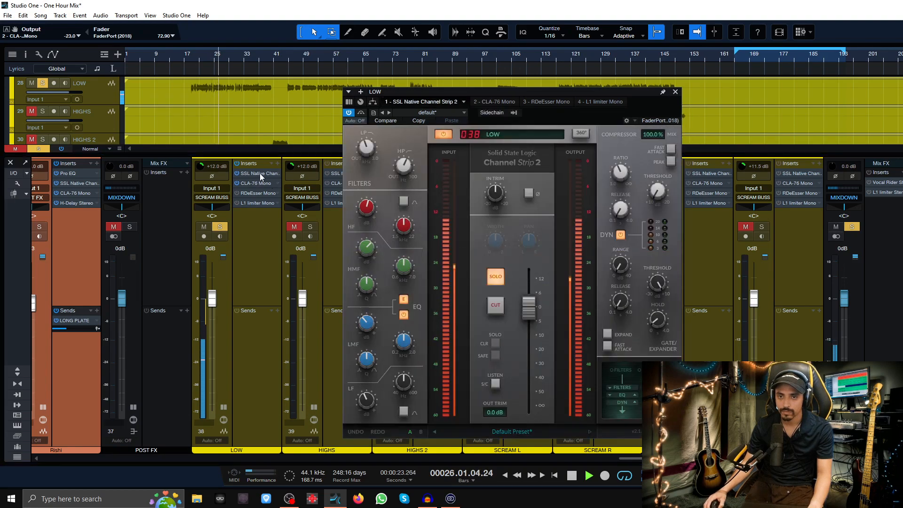
left_click_drag(656, 160, 656, 154)
left_click(671, 149)
left_click_drag(658, 190, 658, 181)
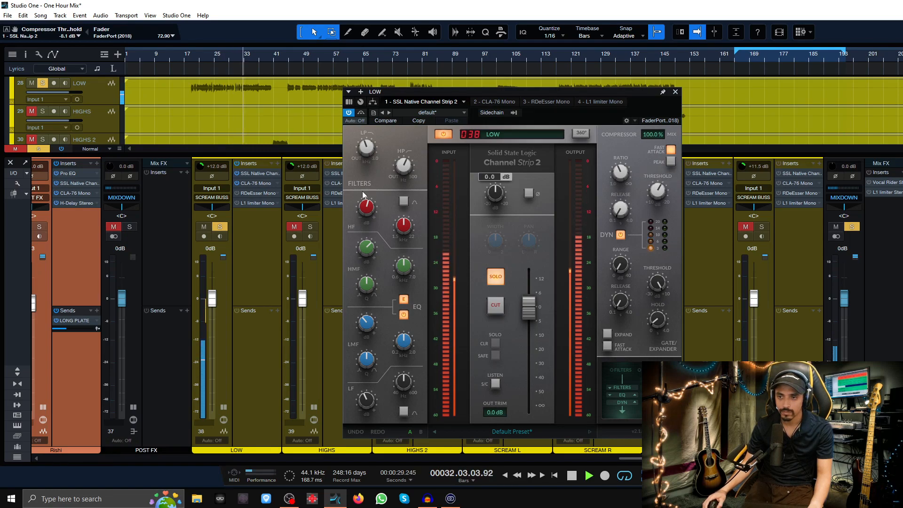
left_click_drag(490, 416, 489, 419)
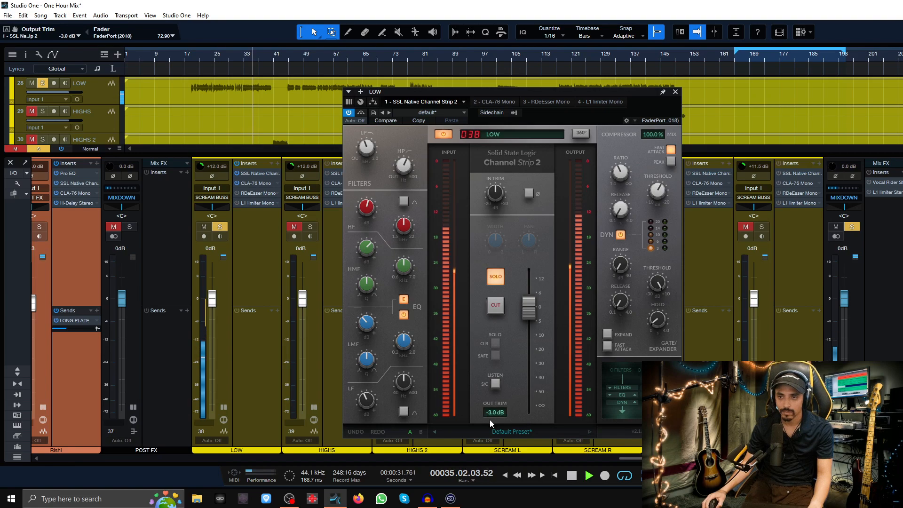
Compare the LOW vocal with its CLA-76 bypassed, set the compressor's output to -25.3, and turn off LOW's solo and mute
left_click(257, 184)
left_click(192, 62)
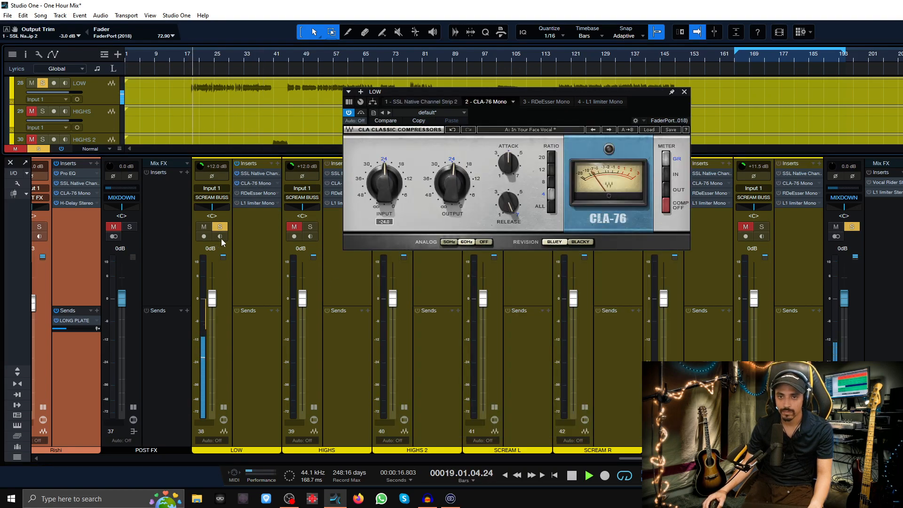
left_click(348, 113)
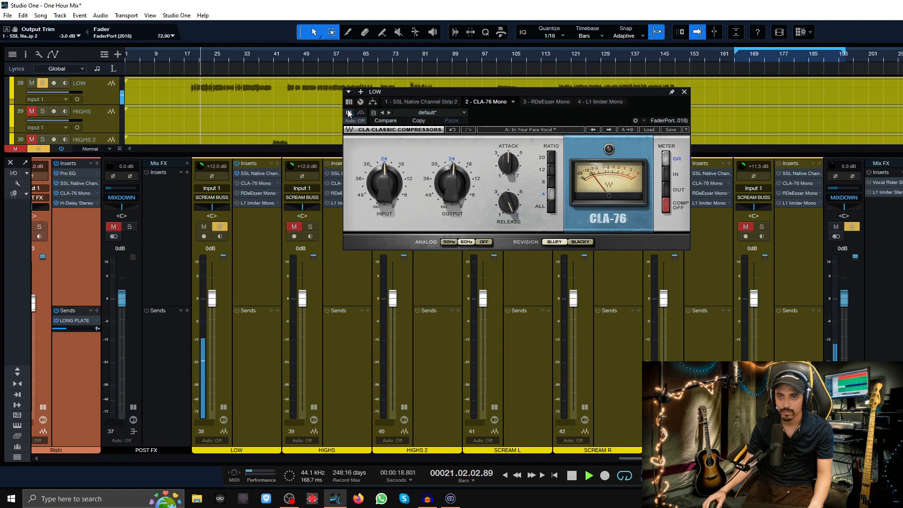
left_click_drag(450, 183, 450, 188)
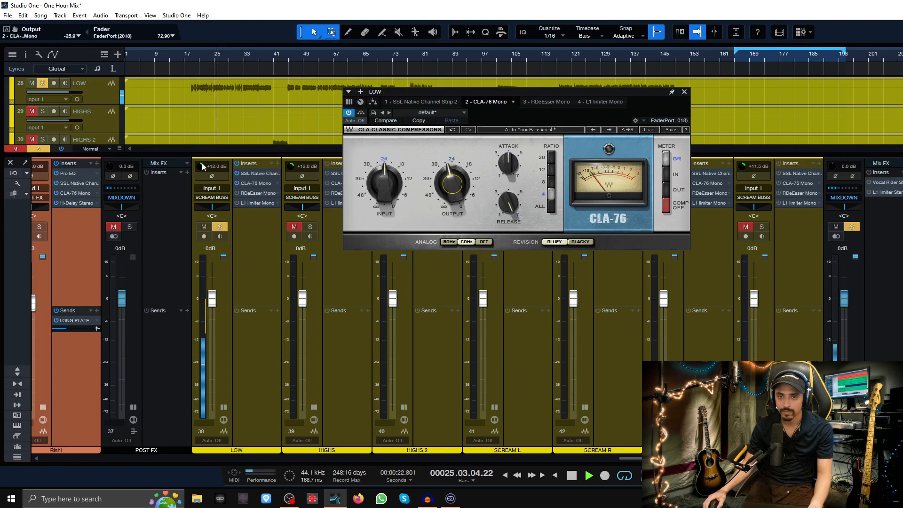
left_click_drag(448, 185, 448, 184)
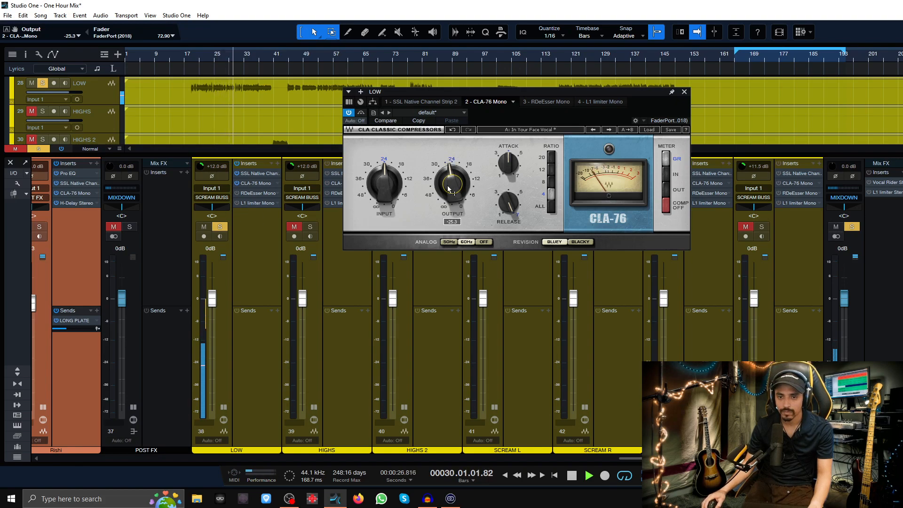
left_click(220, 227)
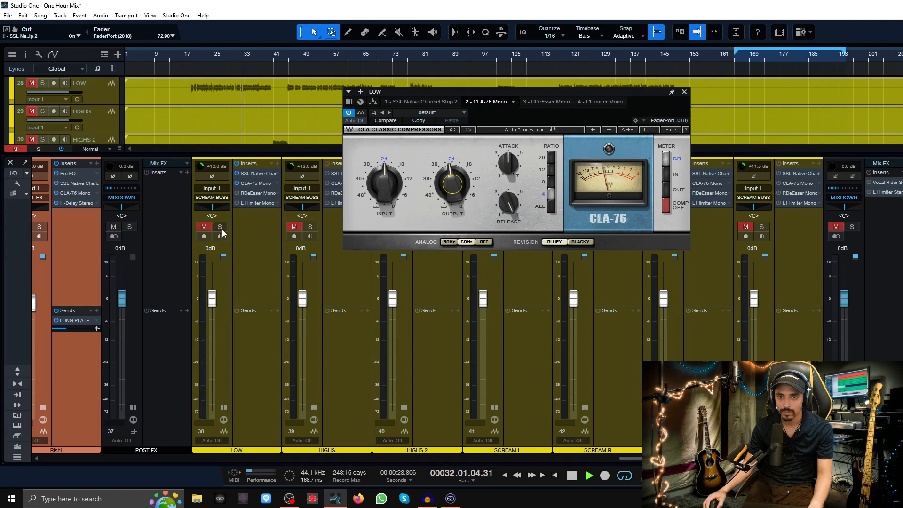
left_click(206, 227)
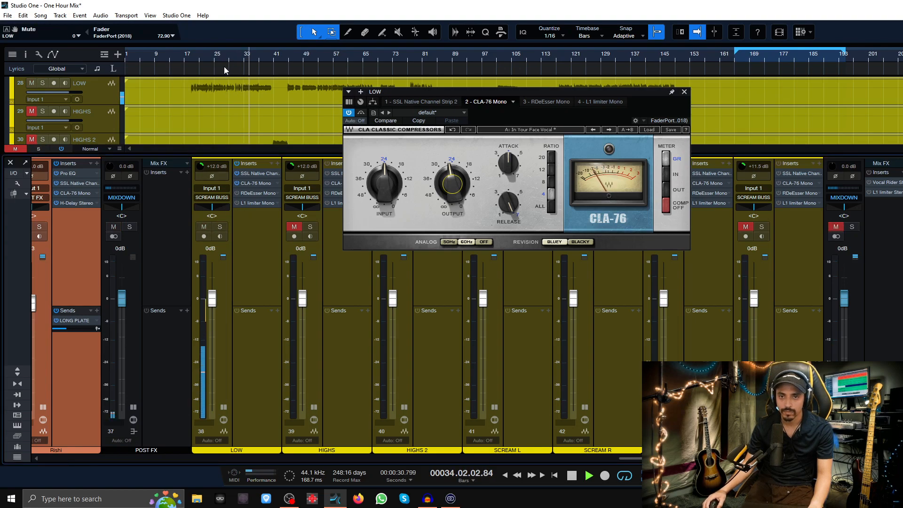
Unmute the SCREAM BUSS, replay from the start of the LOW vocal, and set its CLA-76 output to -23.2
left_click(195, 59)
scroll(253, 100, "up", 1)
scroll(254, 100, "up", 1)
mouse_move(463, 180)
left_mouse_down()
mouse_move(463, 199)
mouse_move(463, 180)
left_mouse_up()
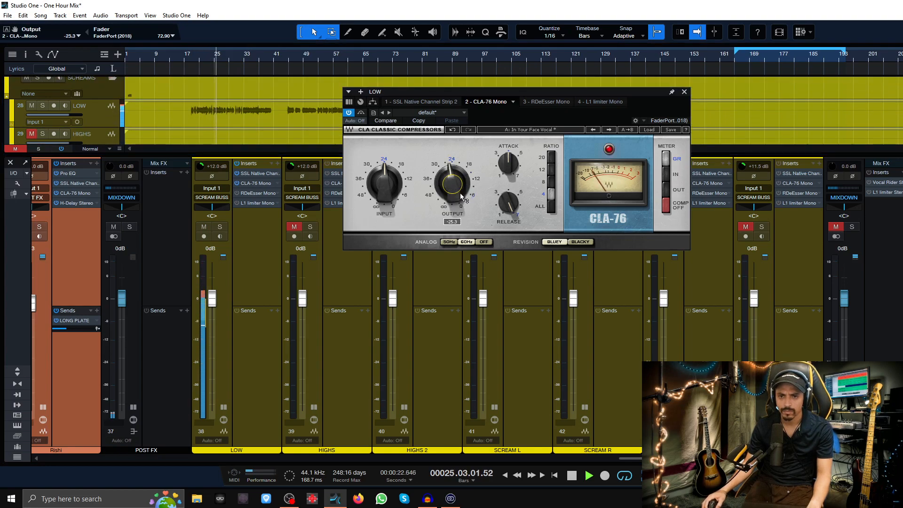
key("space")
left_click(839, 229)
key("space")
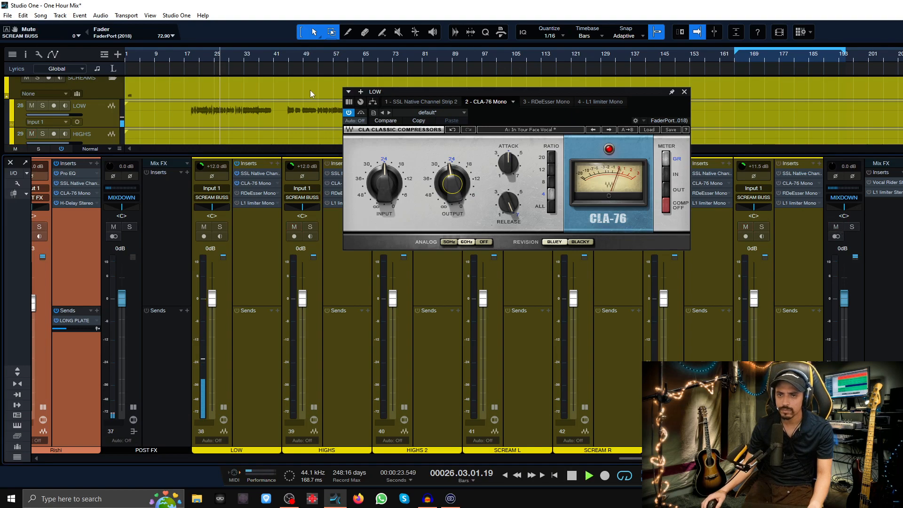
left_click(193, 58)
left_click_drag(452, 185, 452, 183)
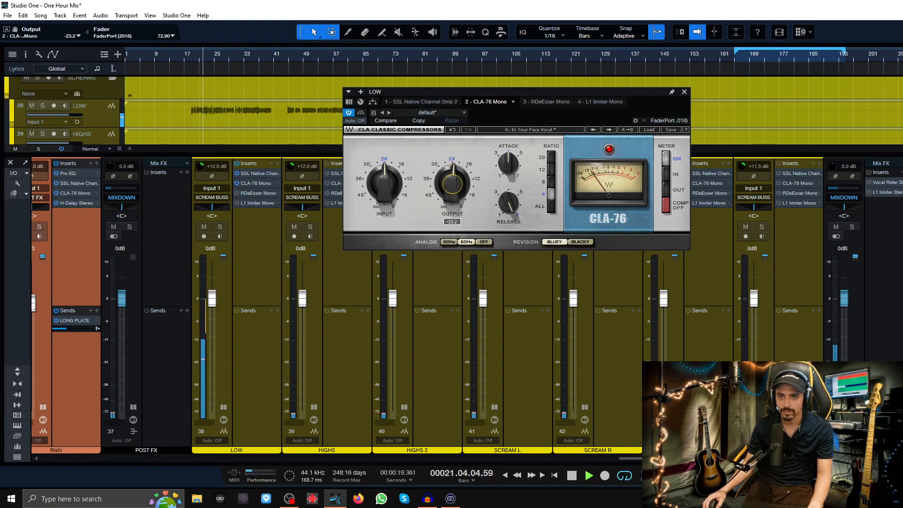
Audition the G Series EQ mode on the LOW channel strip and switch back to E Series
double_click(250, 174)
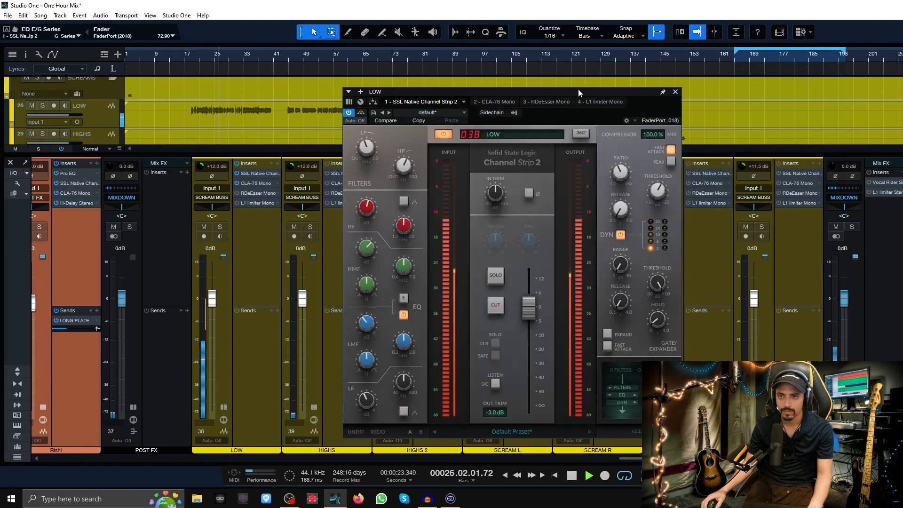
left_click_drag(578, 92, 600, 53)
left_click(427, 260)
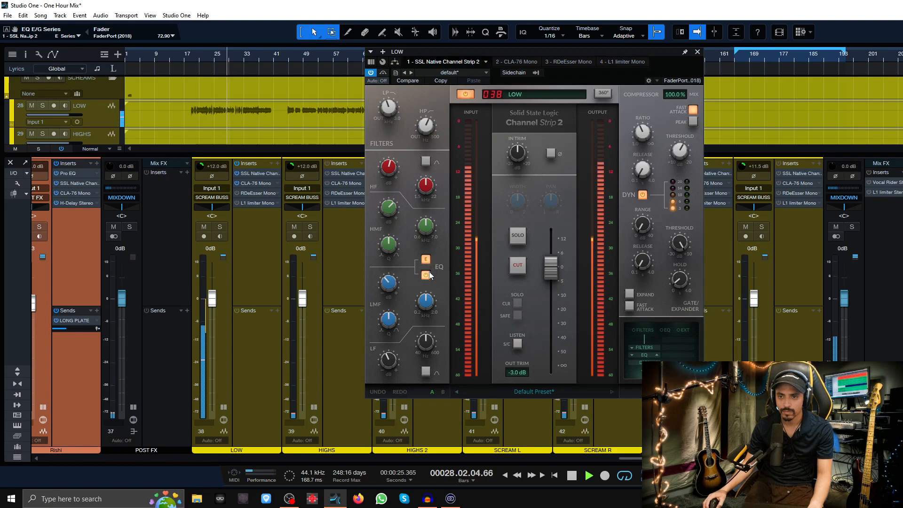
Load the Female DeEss Wide preset in the LOW channel's RDeEsser and set its range to -8.4 and threshold to -16.5
double_click(245, 193)
left_click(532, 90)
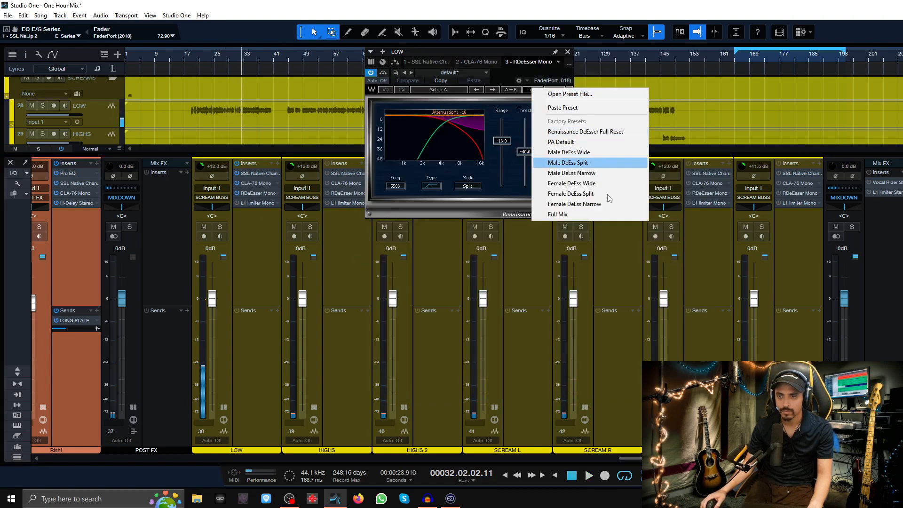
left_click(606, 189)
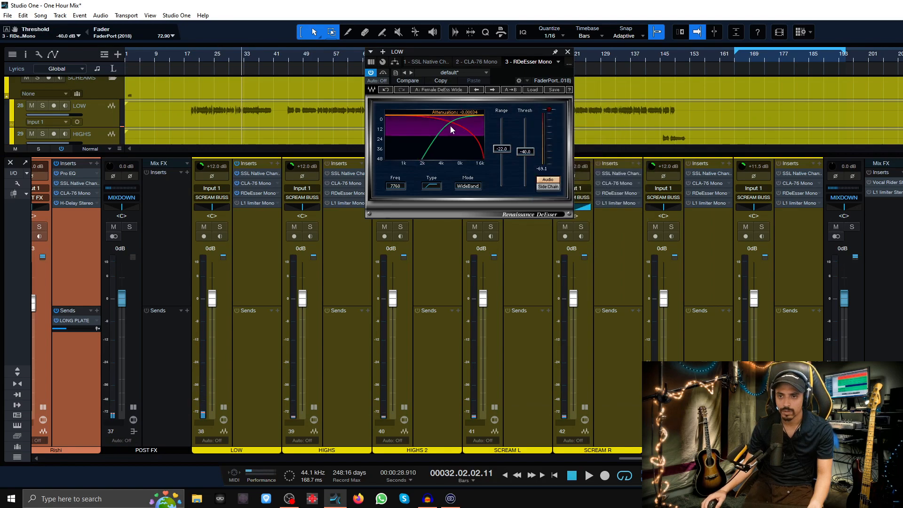
left_click_drag(520, 151, 501, 130)
Solo the LOW vocal, replay it, and set its RDeEsser threshold to -27.0 dB
key("space")
left_click(220, 226)
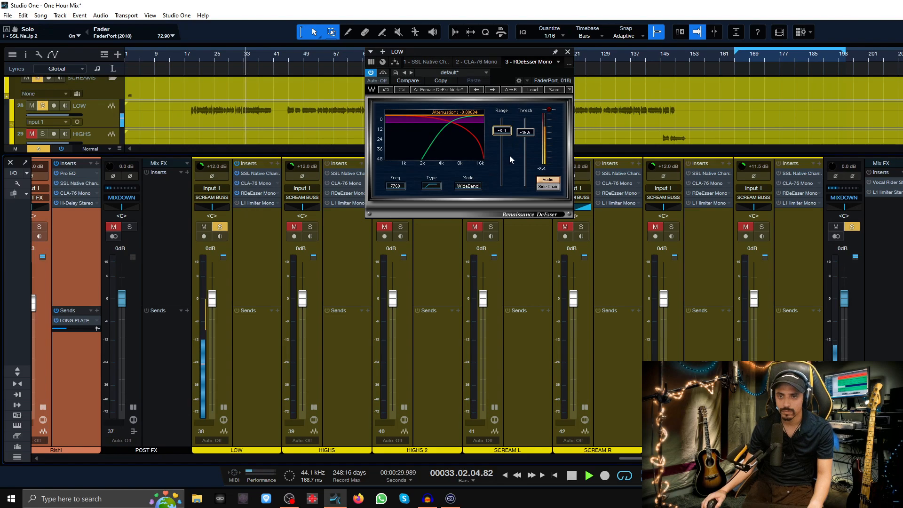
left_click_drag(525, 132, 525, 138)
key("space")
left_click(189, 58)
key("space")
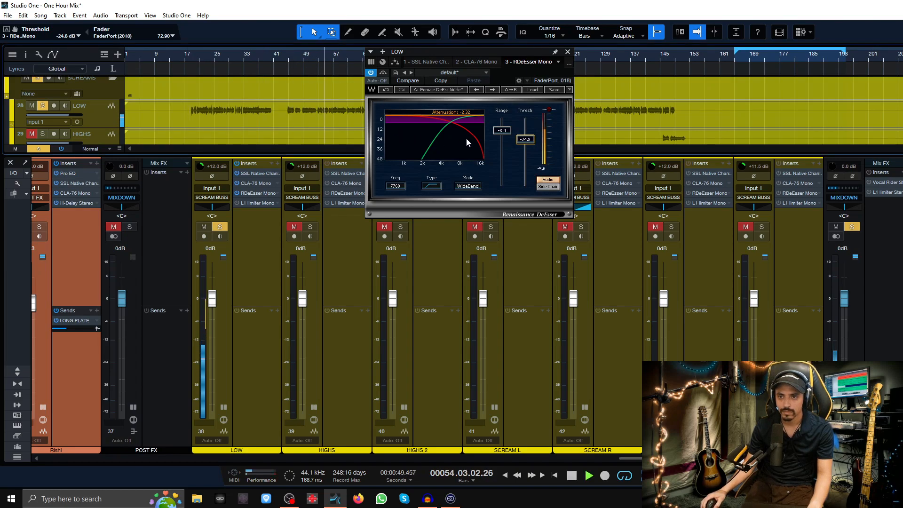
left_click_drag(519, 141, 519, 145)
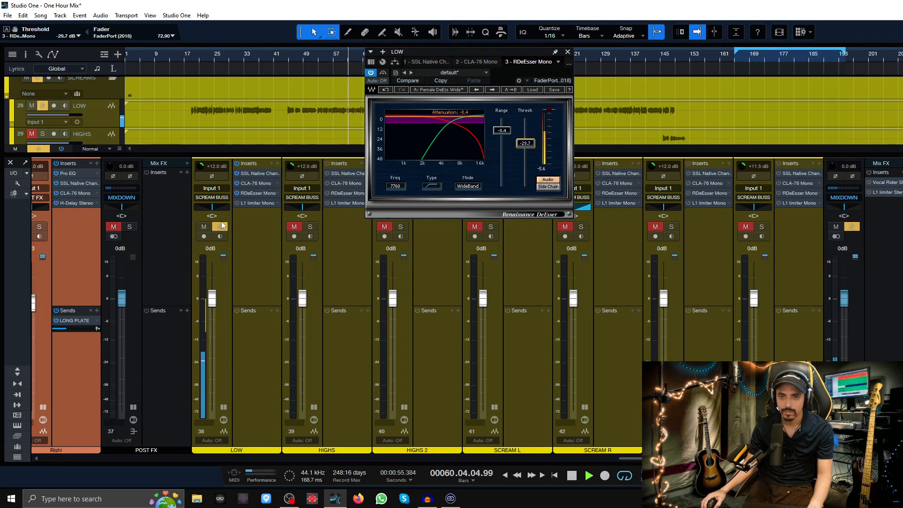
left_click_drag(525, 143, 525, 141)
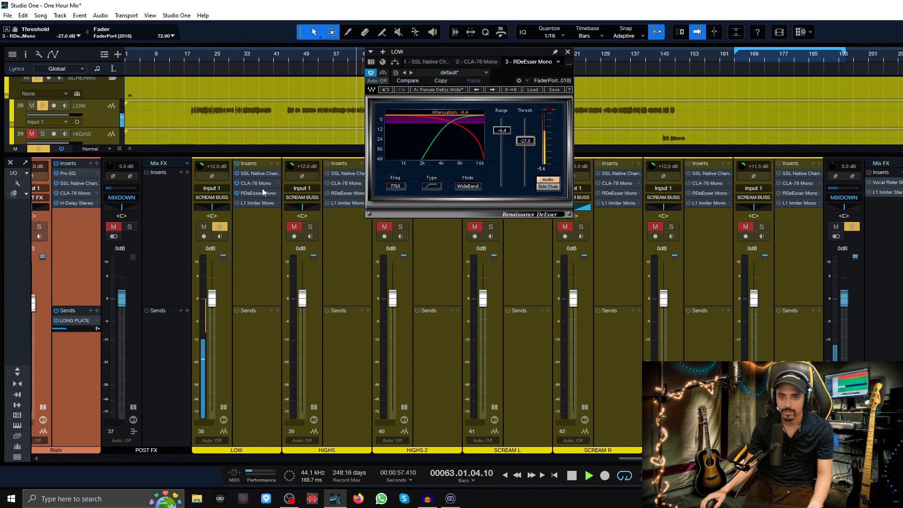
Set the linked threshold and output ceiling of the LOW channel's L1 limiter to -12.1 dB during playback
key("space")
left_click(249, 204)
key("space")
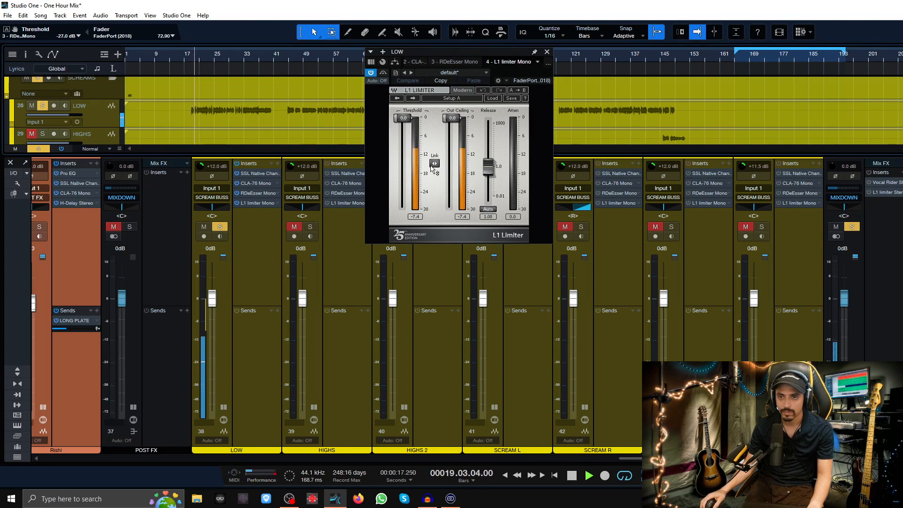
left_click_drag(403, 118, 403, 154)
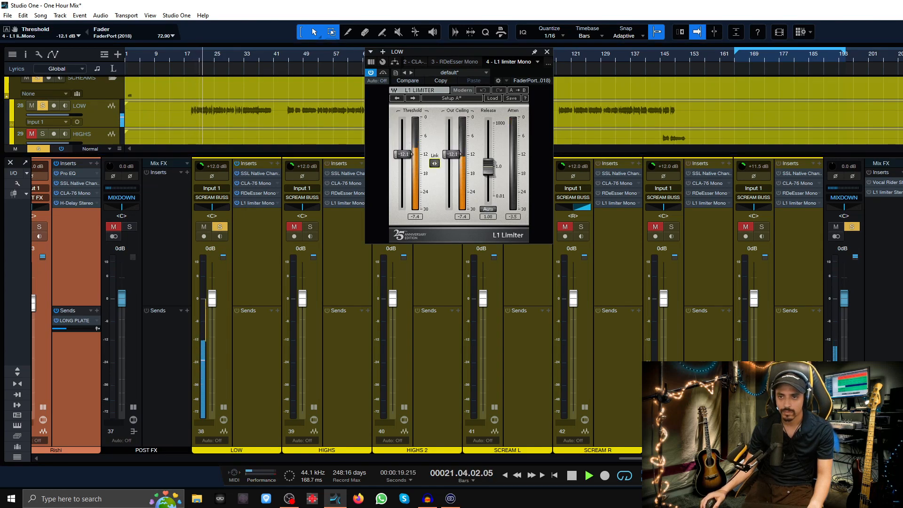
left_click(546, 52)
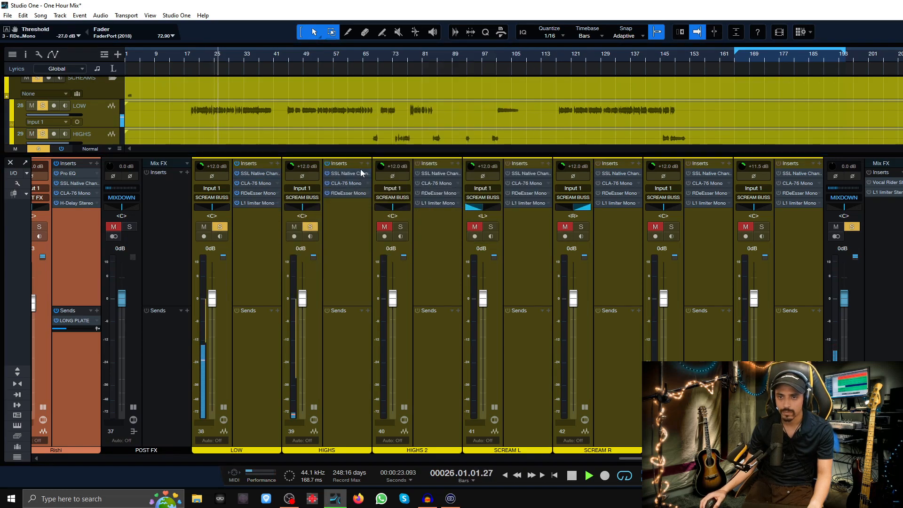
Copy the LOW channel's insert chain to HIGHS, HIGHS 2, VOX THROW and YELLS, and clear all solos
left_click_drag(346, 168, 440, 188)
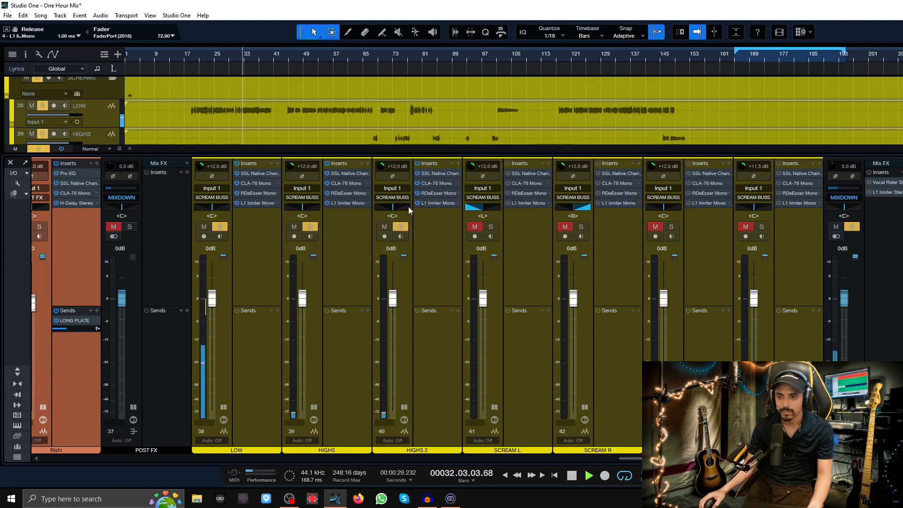
left_click_drag(245, 166, 784, 174)
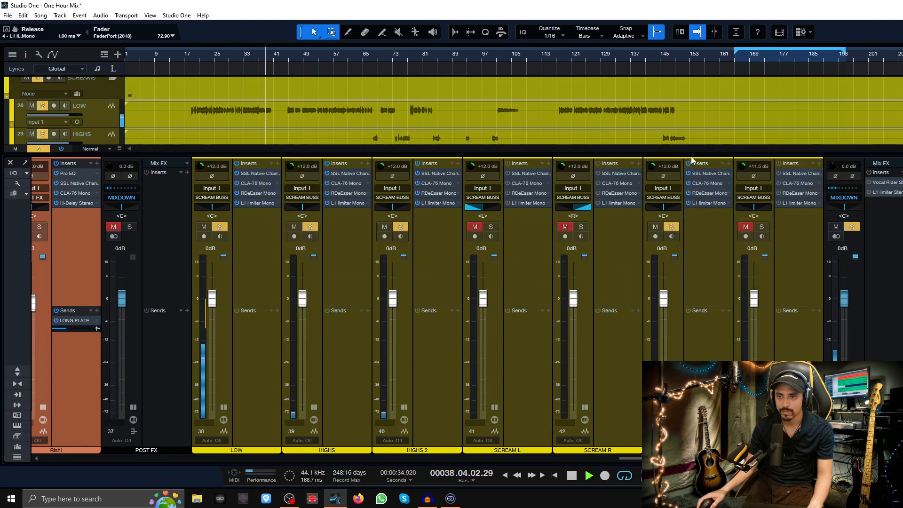
scroll(272, 115, "down", 2)
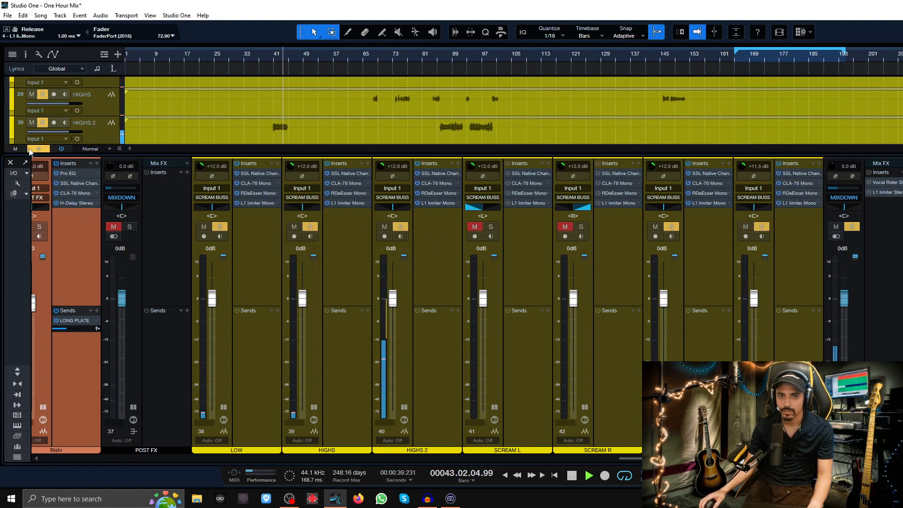
left_click(33, 149)
scroll(235, 113, "up", 1)
scroll(235, 113, "down", 2)
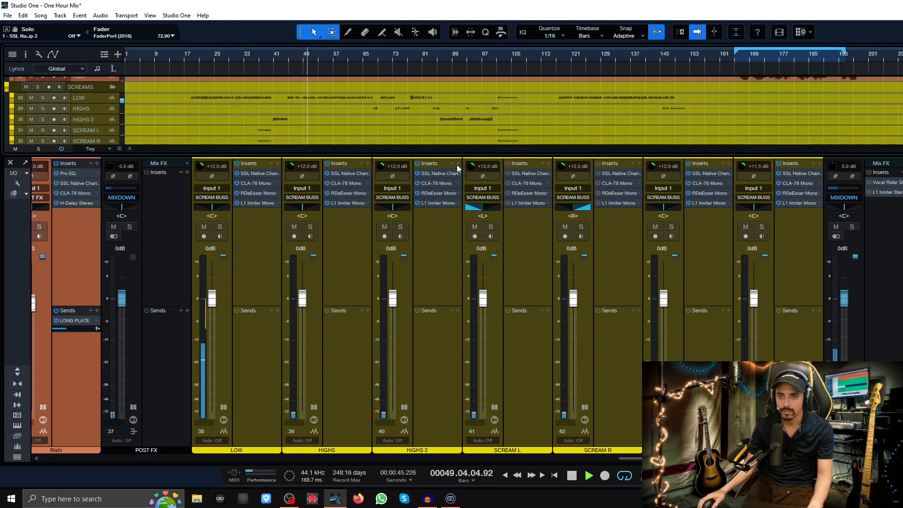
Enable the SSL channel strips on SCREAM L and SCREAM R and inspect the SCREAM L strip's settings
left_click(508, 174)
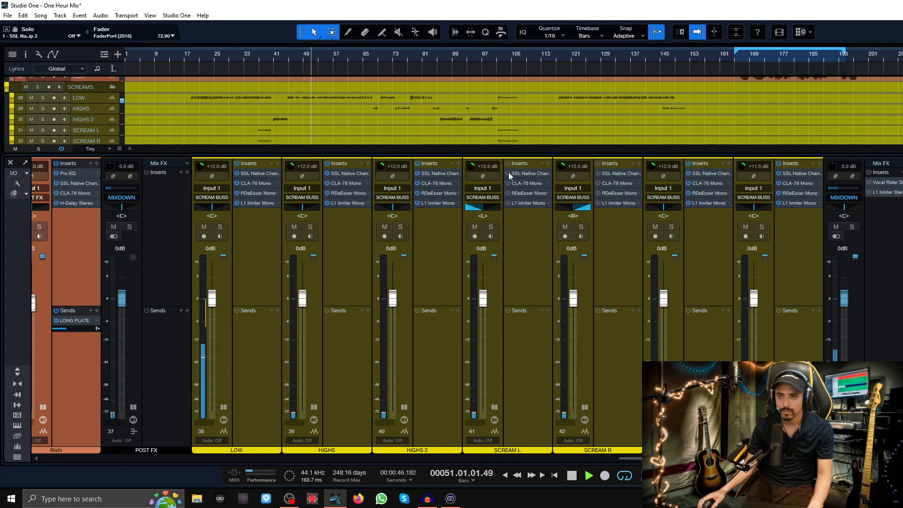
left_click(598, 177)
double_click(520, 174)
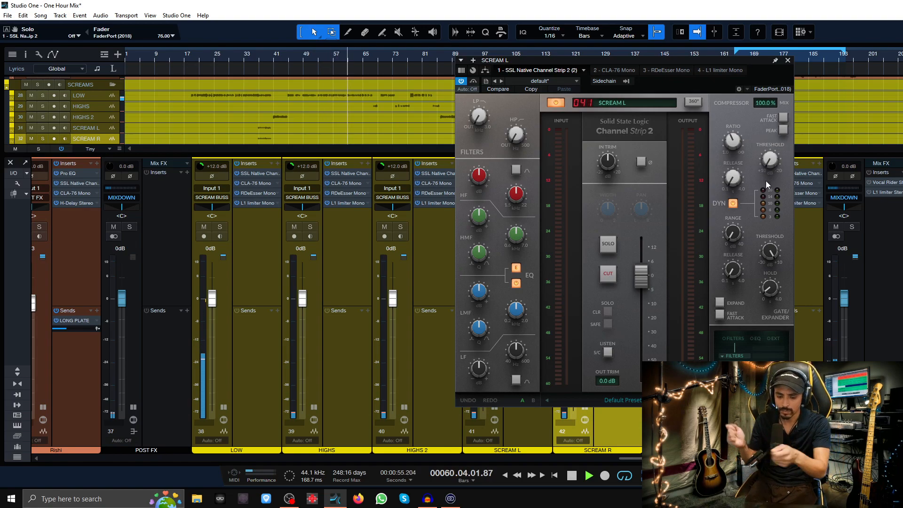
mouse_move(734, 149)
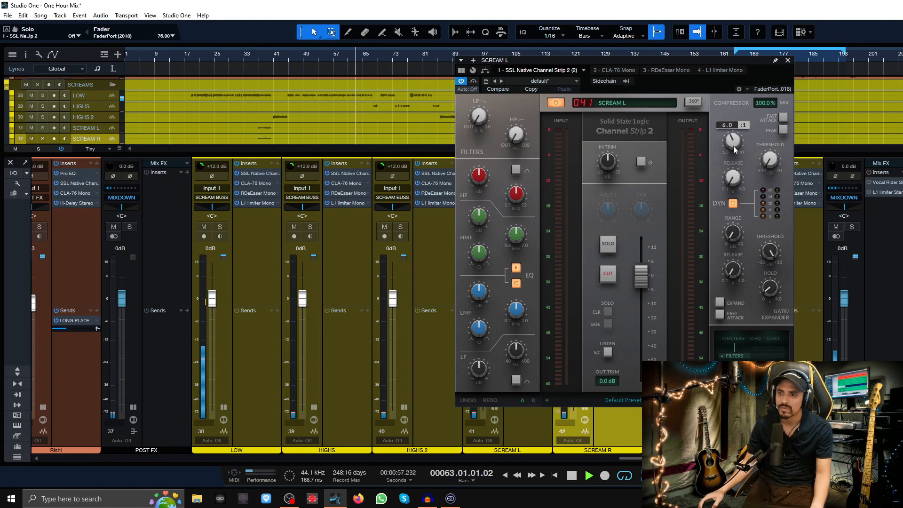
left_click(788, 60)
Copy the HIGHS 2 insert chain to the SCREAM R and SCREAM L channels
left_click_drag(428, 164, 610, 177)
left_click_drag(436, 166, 323, 75)
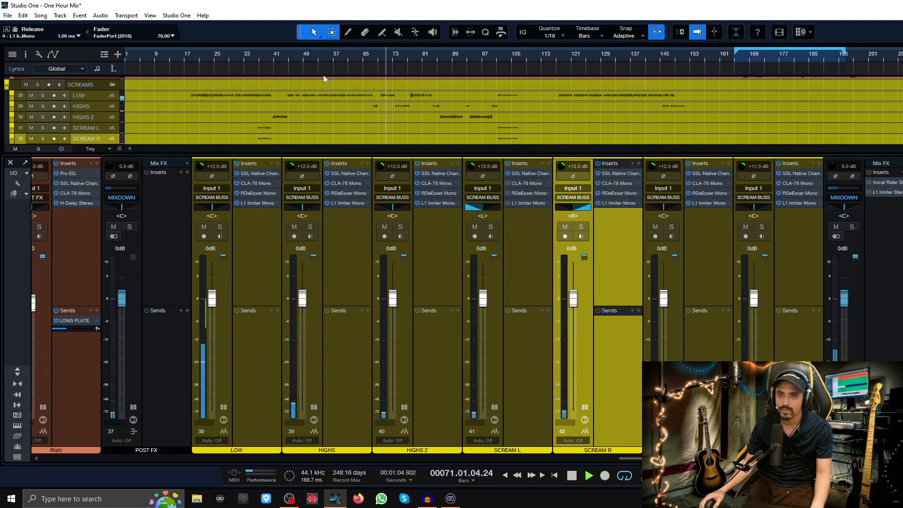
Replay the doubled scream section and lower the SCREAM L and SCREAM R faders together to -4.2 dB
left_click(255, 56)
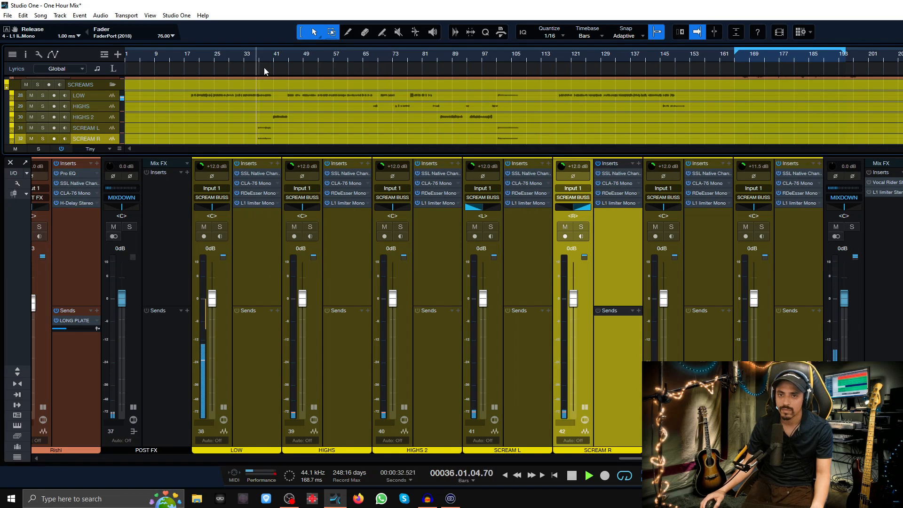
left_click(540, 339)
left_click(601, 355, "shift")
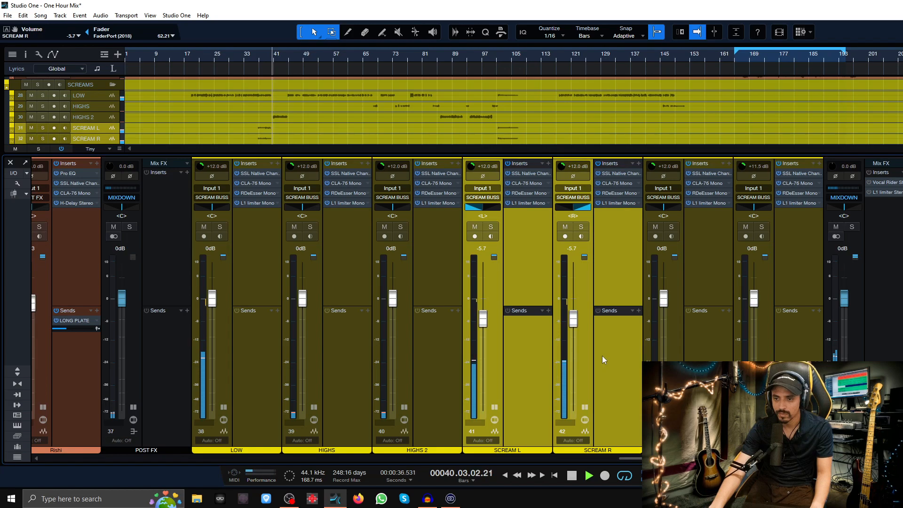
key("KP_Subtract")
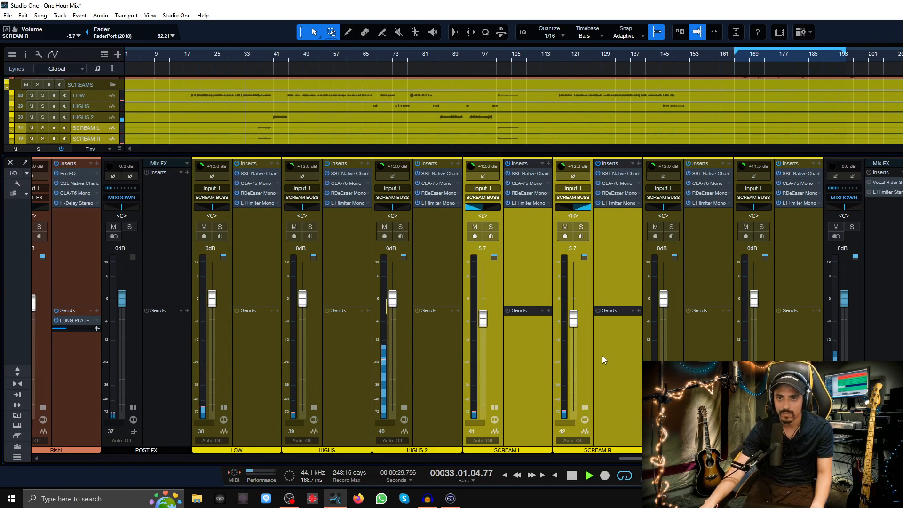
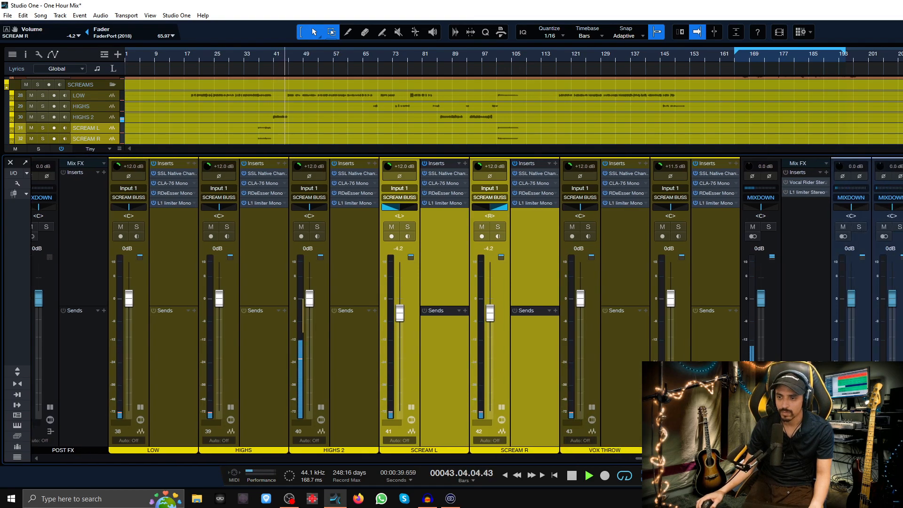
Add a STEREO DELAY send to LOW, HIGHS, HIGHS 2, SCREAM L, SCREAM R and YELLS, and move VOX THROW after YELLS
left_click_drag(256, 414, 173, 345)
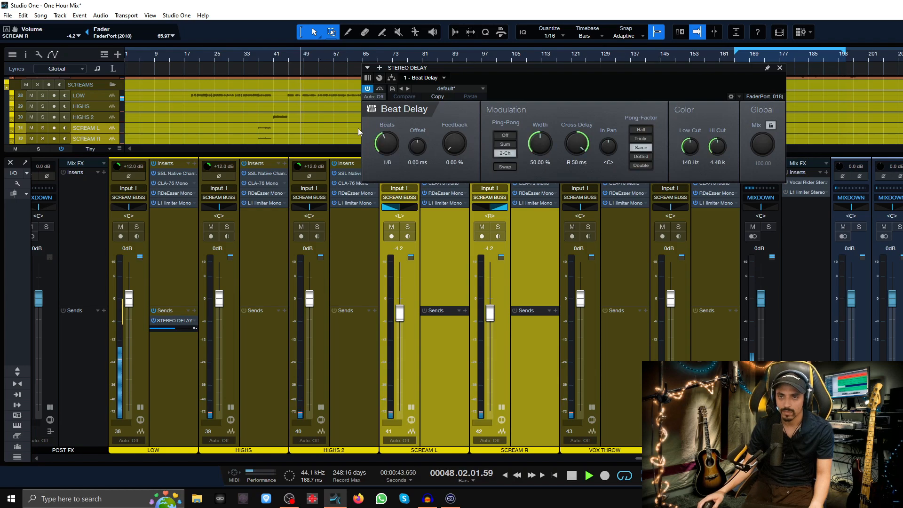
left_click(257, 351)
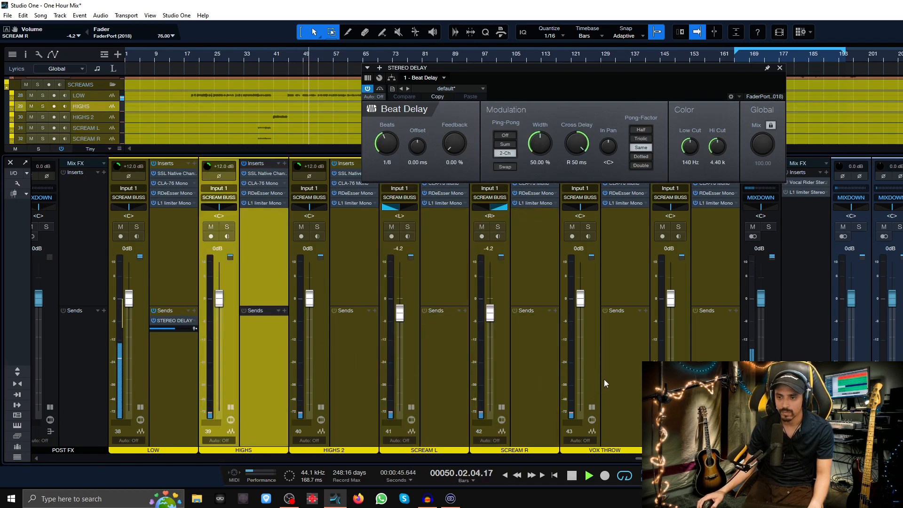
left_click(517, 365, "shift")
left_click_drag(160, 321, 283, 334)
left_click(537, 361)
left_click_drag(537, 323, 723, 333)
left_click_drag(619, 368, 724, 377)
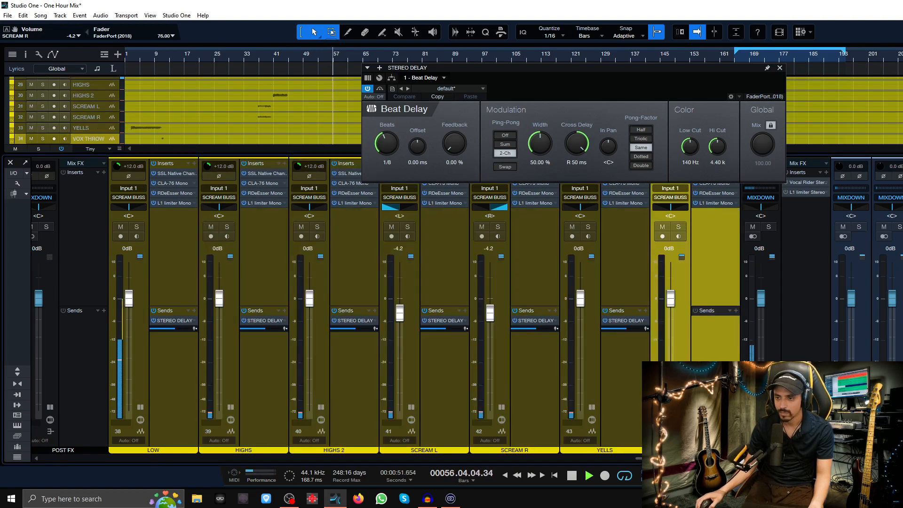
Add a V DELAY send to the LOW, HIGHS, HIGHS 2, SCREAM L, SCREAM R and YELLS channels together
left_click(593, 371)
left_click(862, 419)
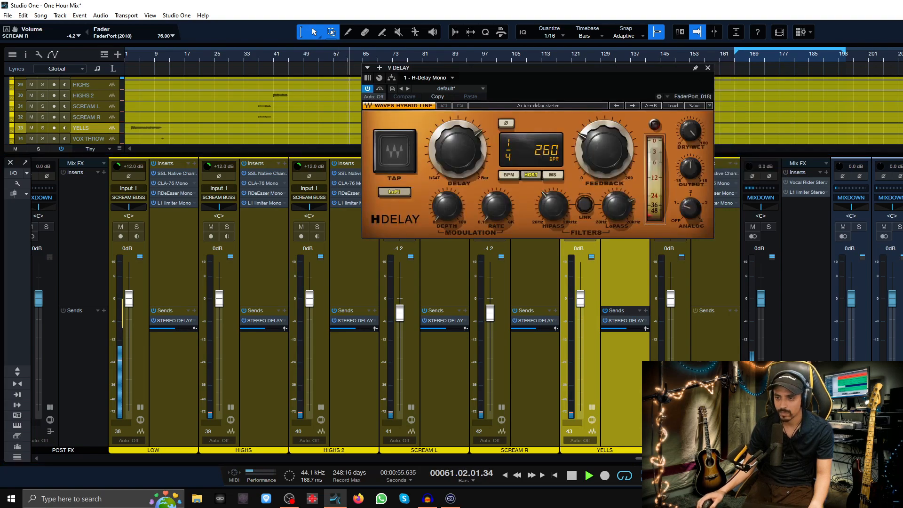
left_click(201, 382, "shift")
left_click(192, 383, "shift")
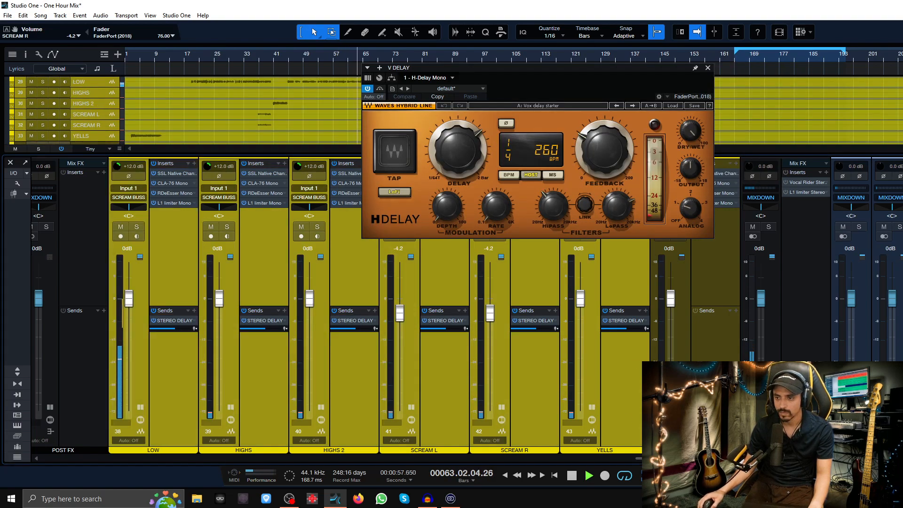
left_click_drag(715, 390, 640, 384)
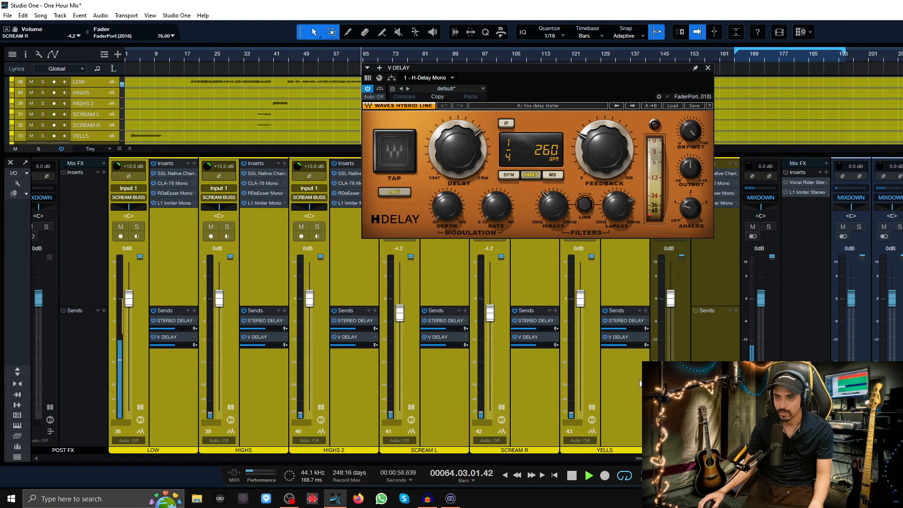
Set the scream channels' V DELAY sends to -19.5 dB and STEREO DELAY sends to -9.9 dB, comparing with V DELAY bypassed
left_click(708, 69)
left_click_drag(617, 346, 607, 346)
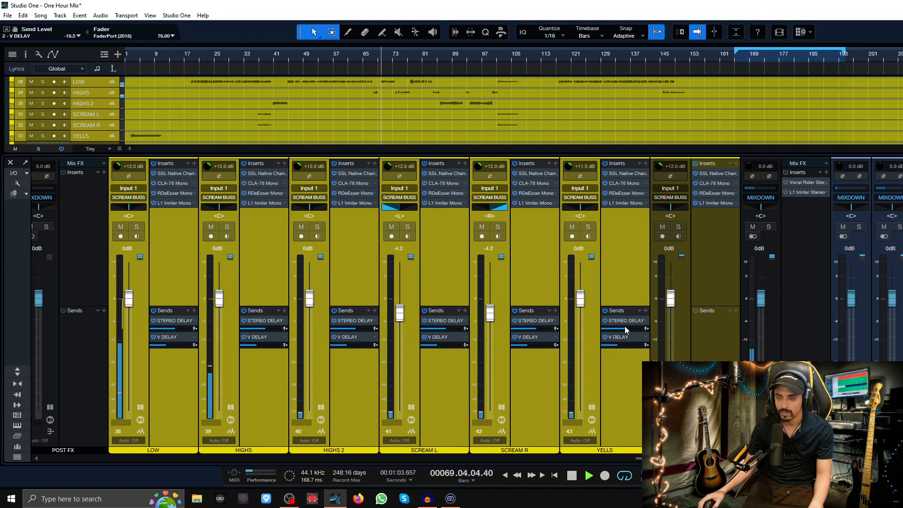
left_click(605, 337)
left_click_drag(613, 327, 618, 332)
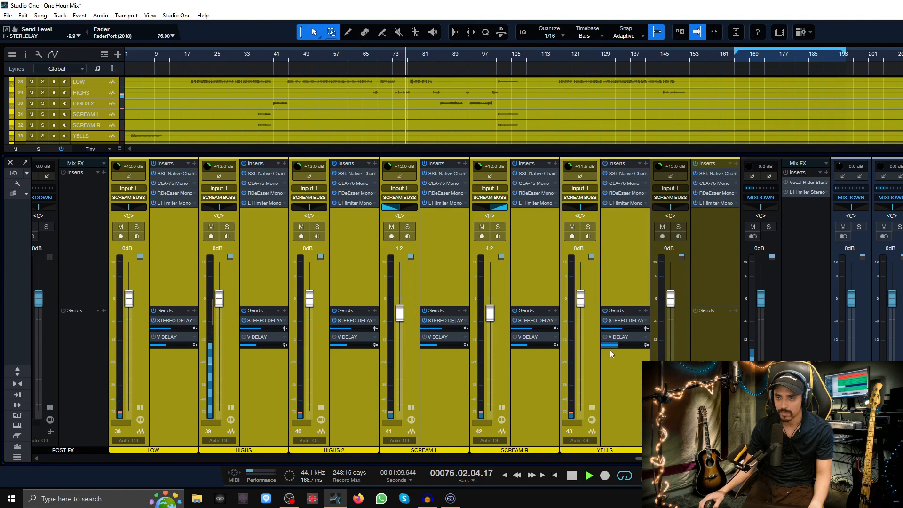
left_click(605, 336)
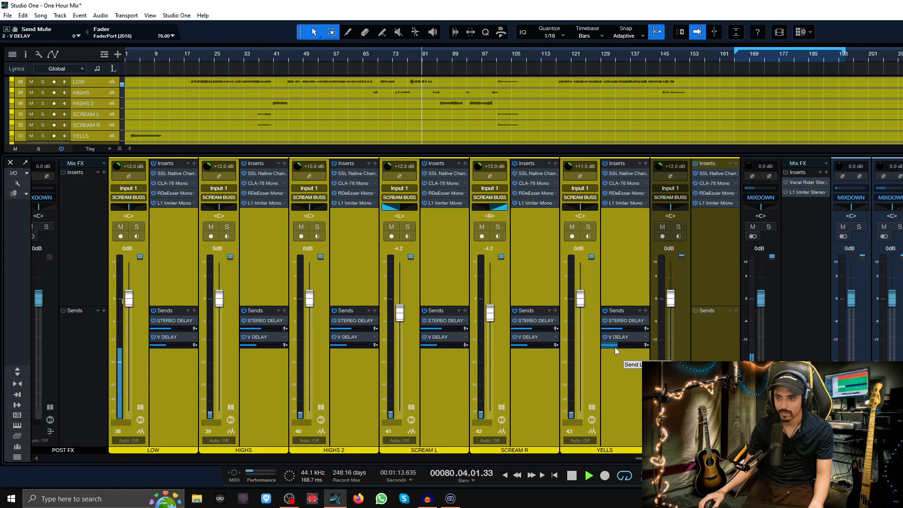
Add a THROW DELAY send to the VOX THROW channel only
left_click(705, 383)
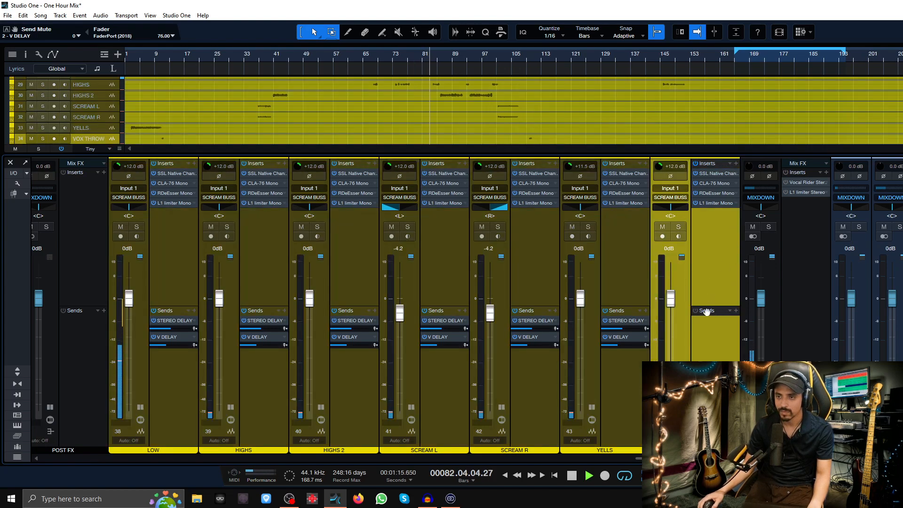
left_click(736, 311)
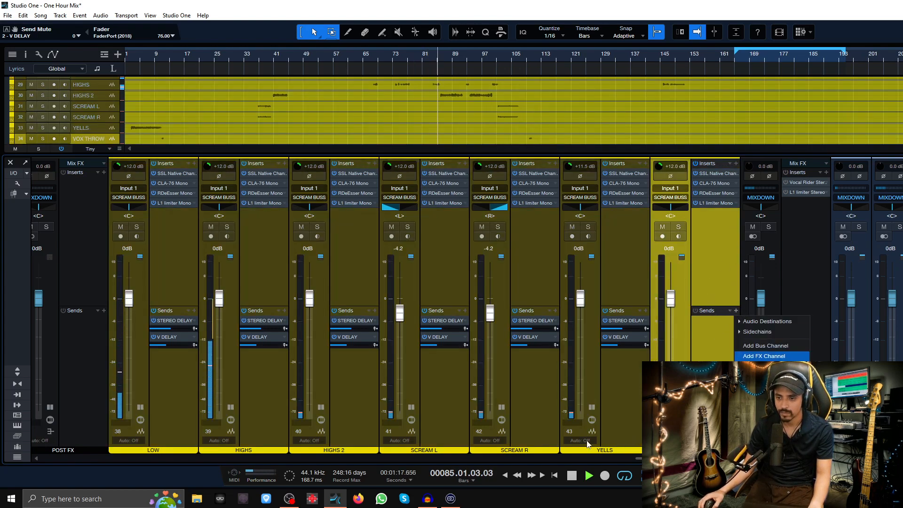
left_click(755, 358)
scroll(724, 376, "down", 4)
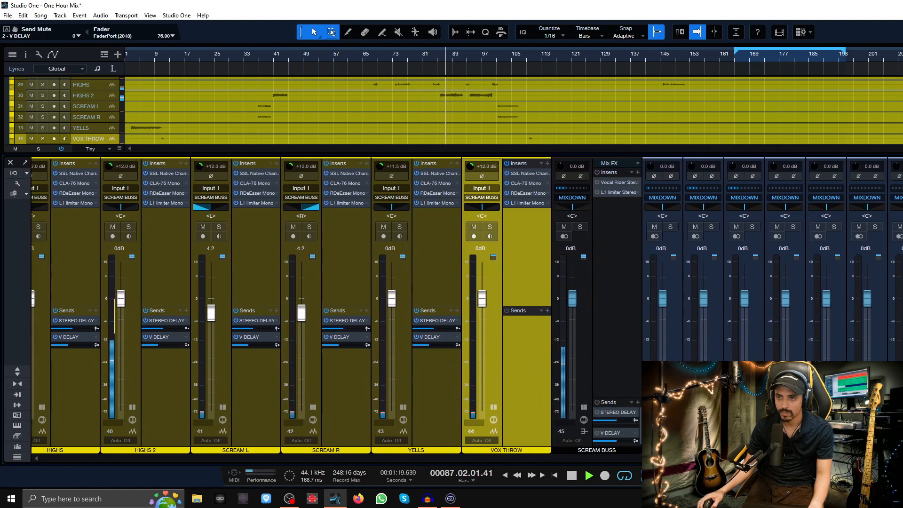
left_click(546, 311)
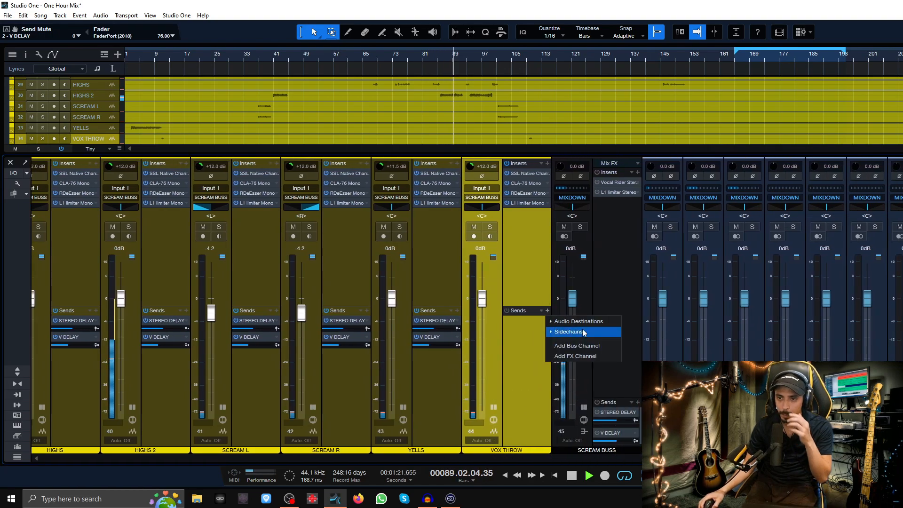
left_click(571, 327)
left_click(583, 191)
left_click(540, 304)
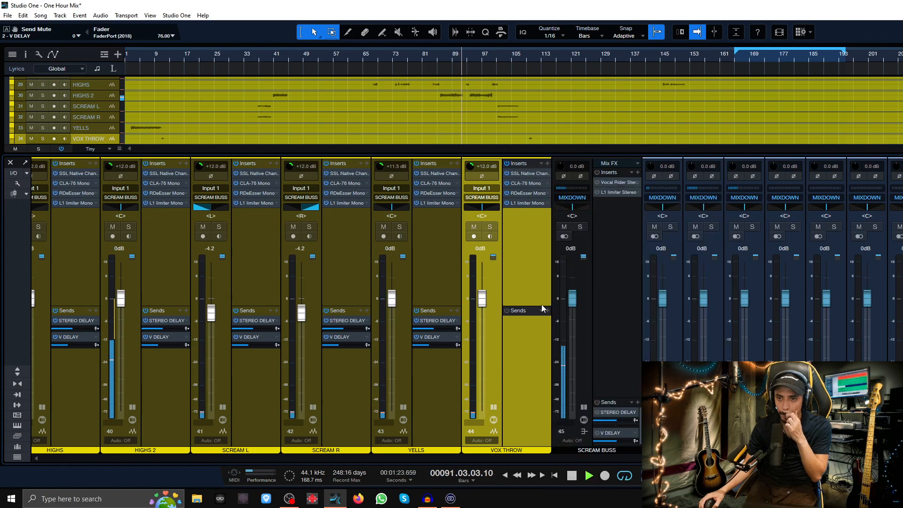
left_click(547, 311)
left_click(578, 321)
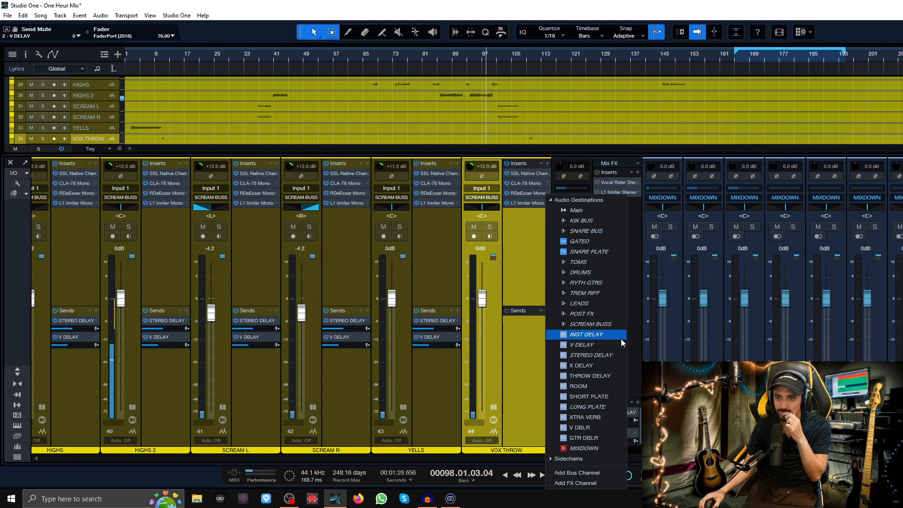
left_click(590, 376)
Enable the Beat Delay on the THROW DELAY channel and close its plug-in window
left_click(523, 322)
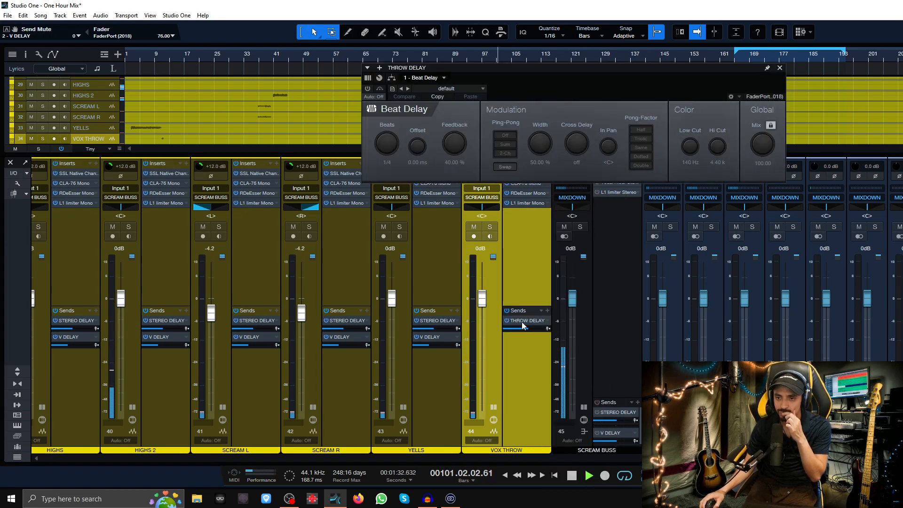
left_click(367, 89)
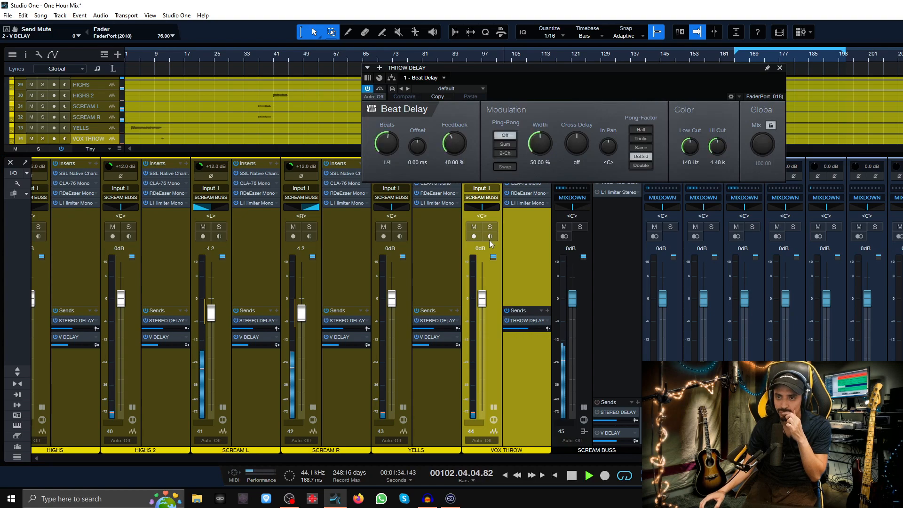
left_click(780, 68)
Audition the vocal throw near bar 110 and set VOX THROW's THROW DELAY send level to -1.3 dB
left_click_drag(770, 458, 16, 304)
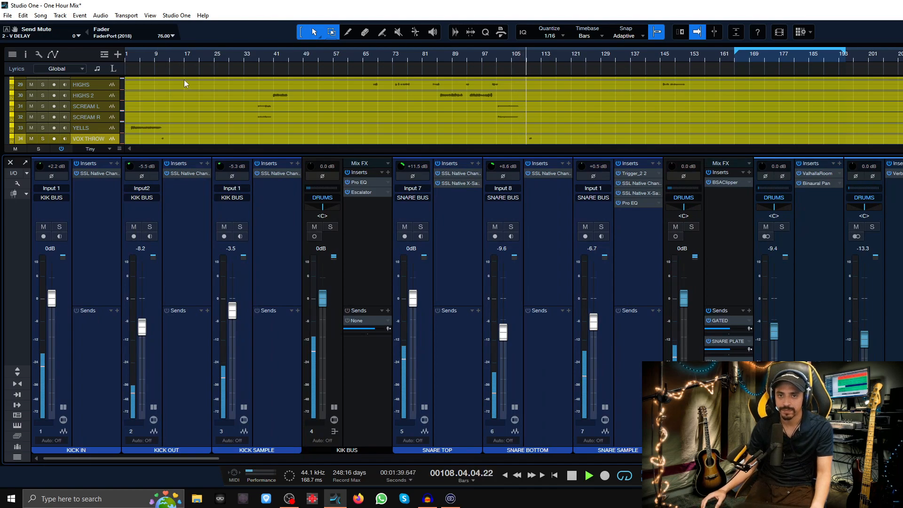
scroll(184, 84, "down", 2)
left_click_drag(221, 458, 799, 466)
scroll(535, 104, "up", 2)
scroll(545, 103, "down", 2)
scroll(528, 56, "up", 3)
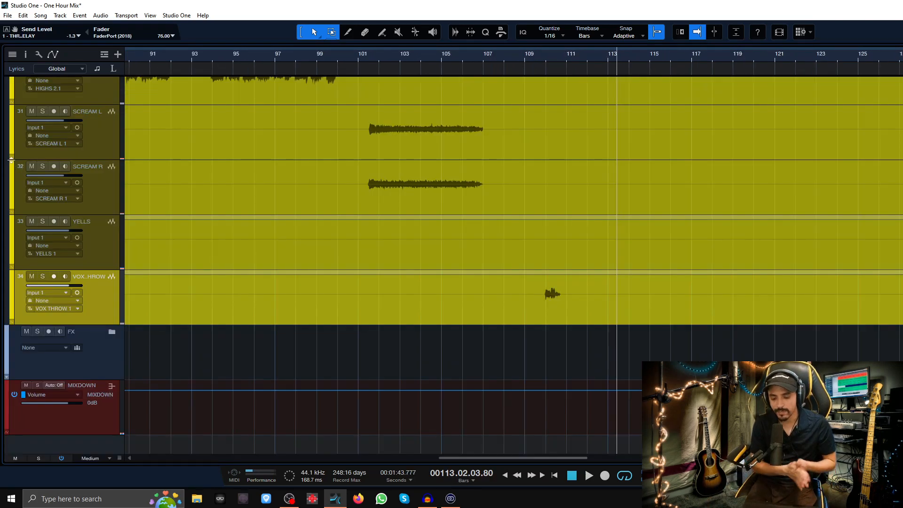
Locate the KIK BUS among the drum tracks and open its volume automation for editing
key("z")
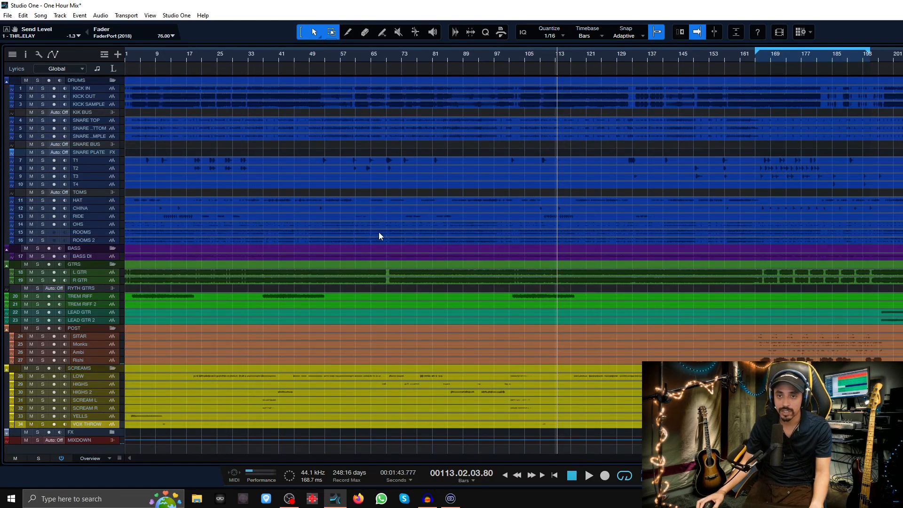
scroll(321, 284, "up", 6)
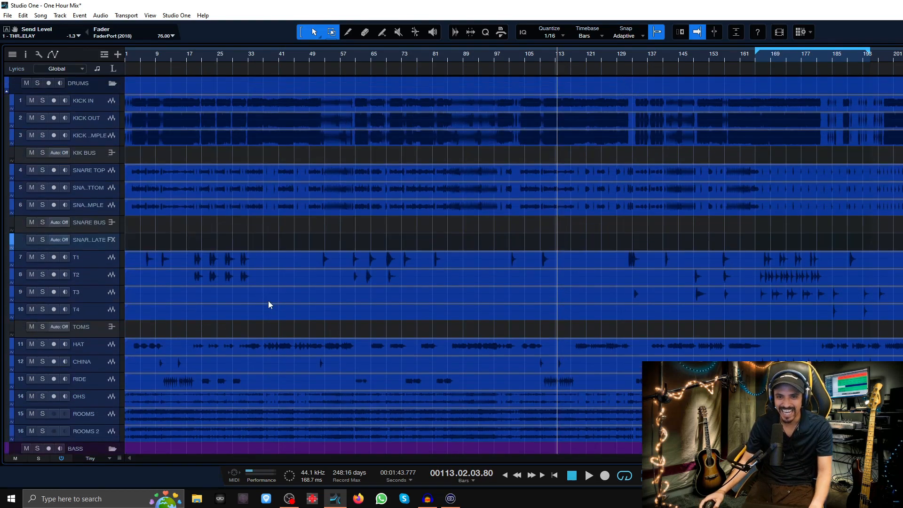
left_click(103, 161)
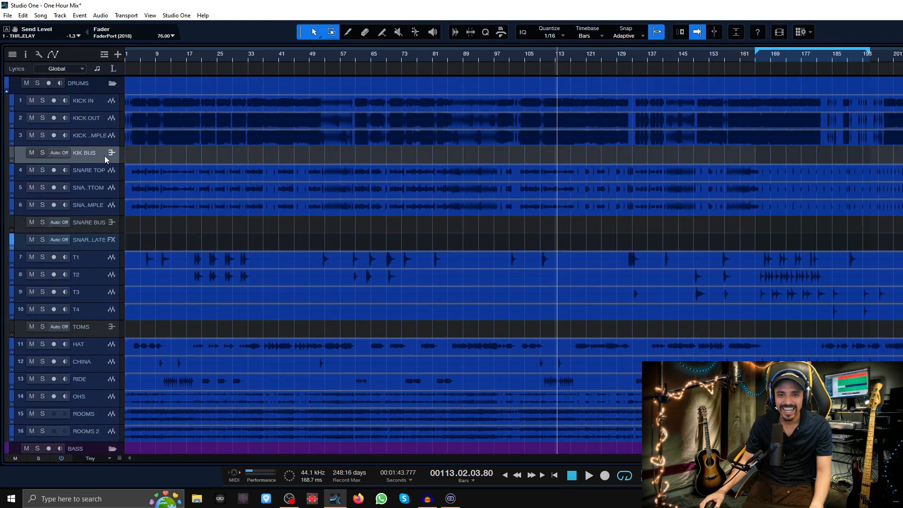
right_click(104, 156)
left_click(167, 185)
right_click(51, 298)
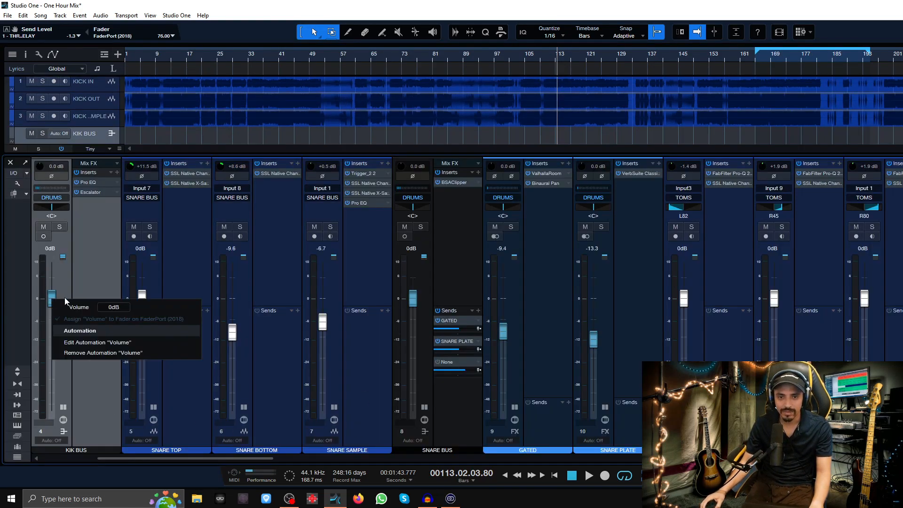
left_click(80, 343)
Play the song's opening and lower the KIK BUS volume automation to -1.5 dB over the fast kicks from bar 19
scroll(464, 57, "down", 5)
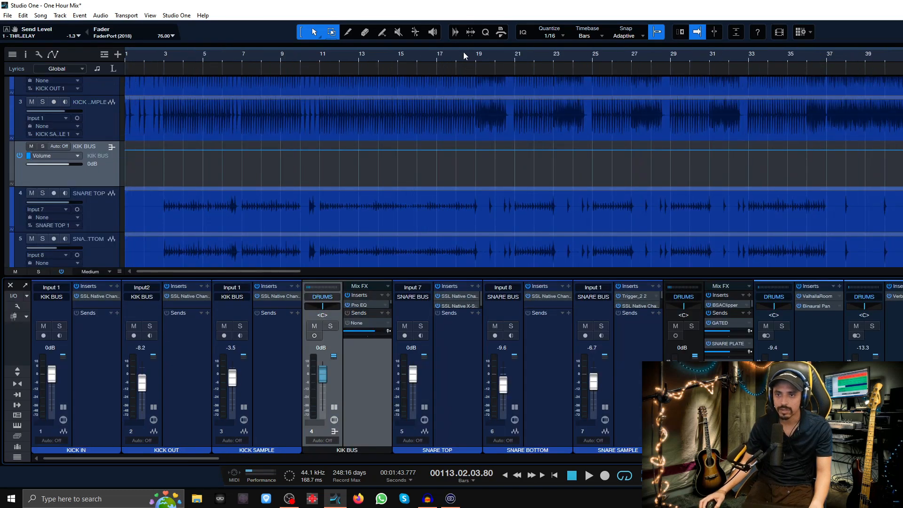
key("KP_Subtract")
key("comma")
key("space")
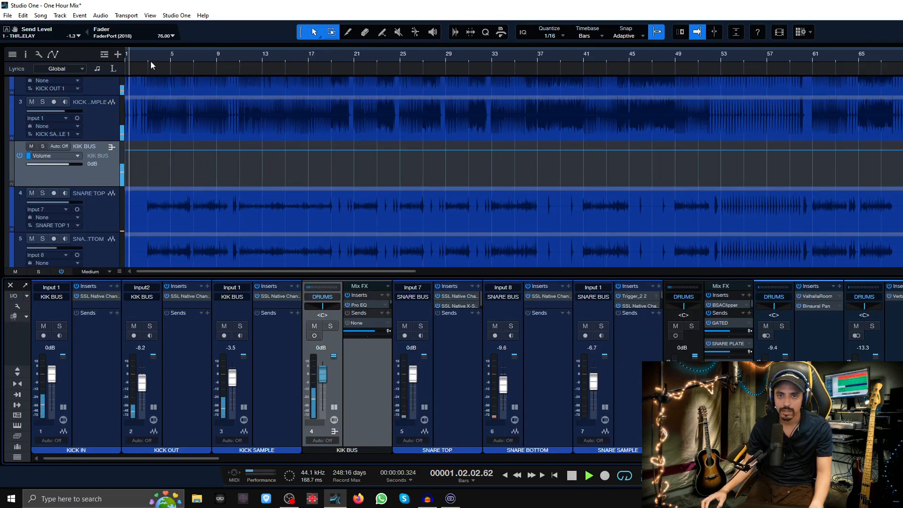
scroll(152, 53, "up", 3)
scroll(152, 55, "down", 2)
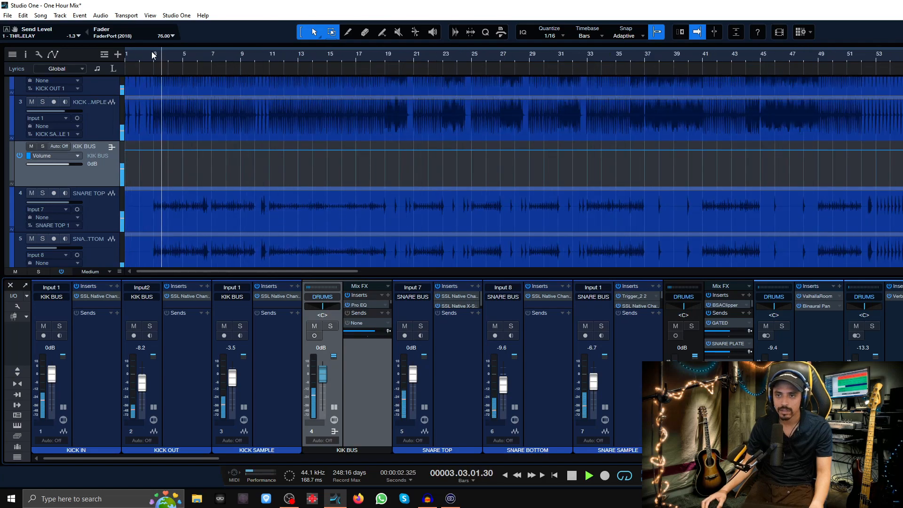
key("space")
left_click(387, 55)
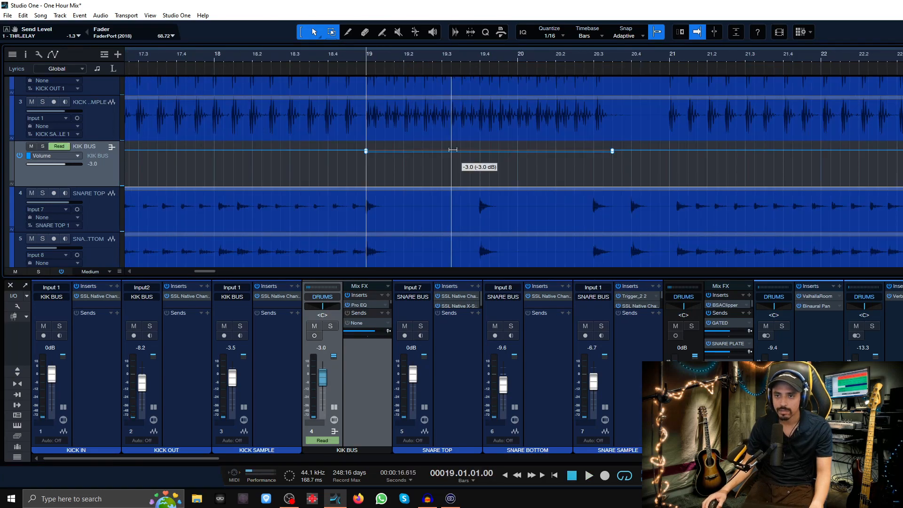
left_click_drag(453, 151, 454, 150)
Copy the -1.5 dB KIK BUS volume dip to the fast kick passages at bars 23, 27 and 31
scroll(466, 272, "right", 5)
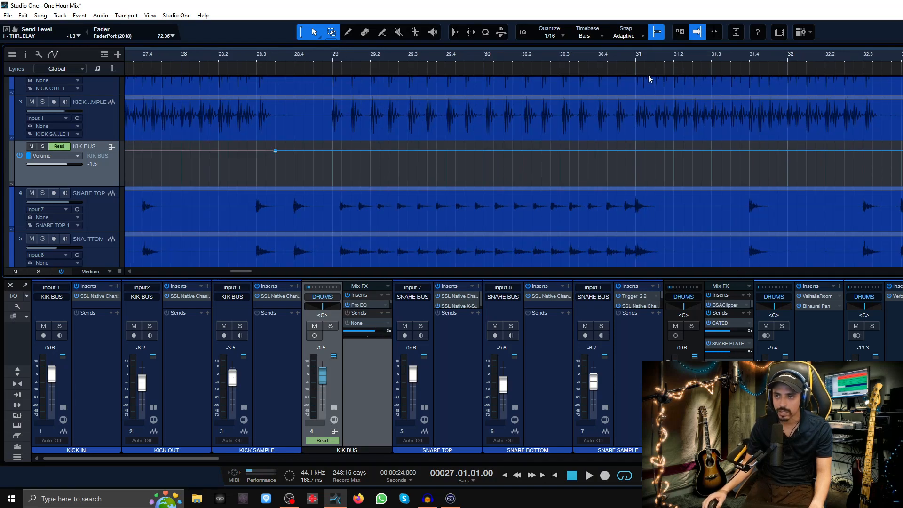
left_click(637, 55)
key("ctrl+v")
scroll(843, 269, "right", 5)
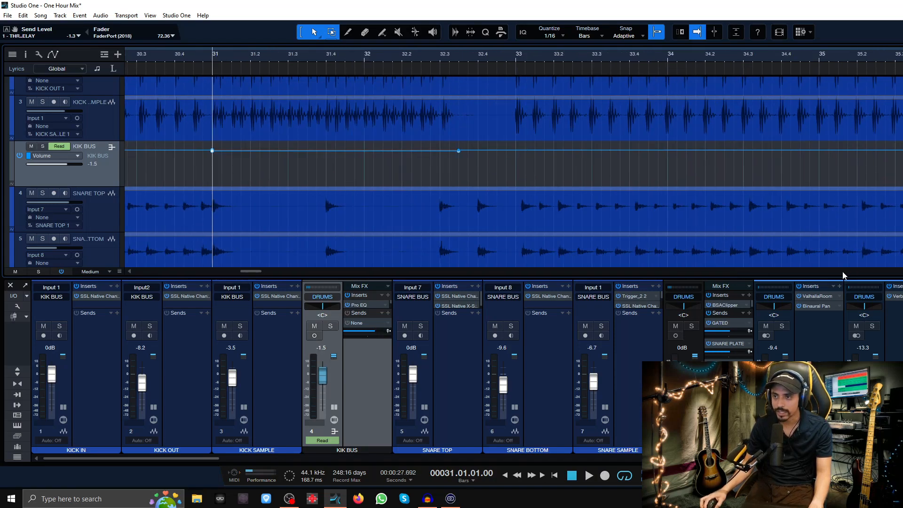
Paste the KIK BUS volume dip at bar 36 and extend its end to just before bar 41
left_click(548, 56)
key("ctrl+v")
key("w")
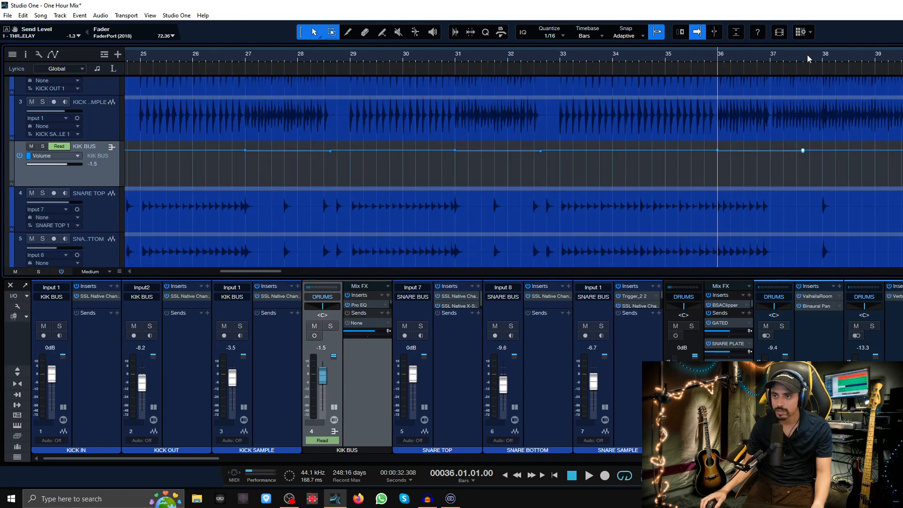
key("Delete")
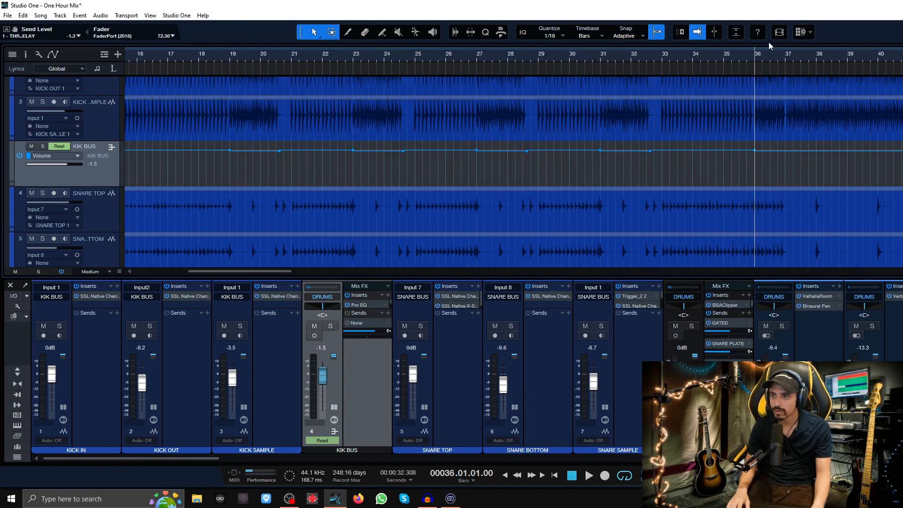
scroll(849, 276, "right", 5)
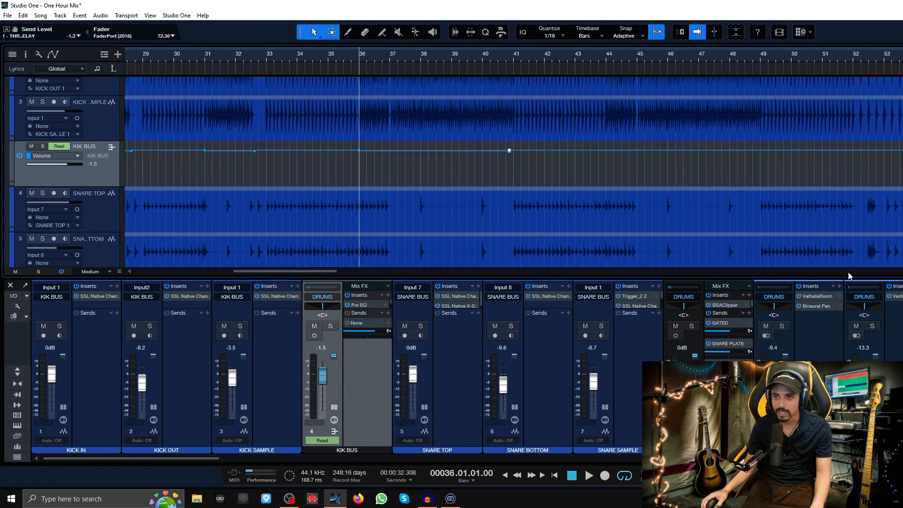
Paste KIK BUS volume dips at bars 44 and 65, ending them just before bars 49 and 68
left_click(607, 57)
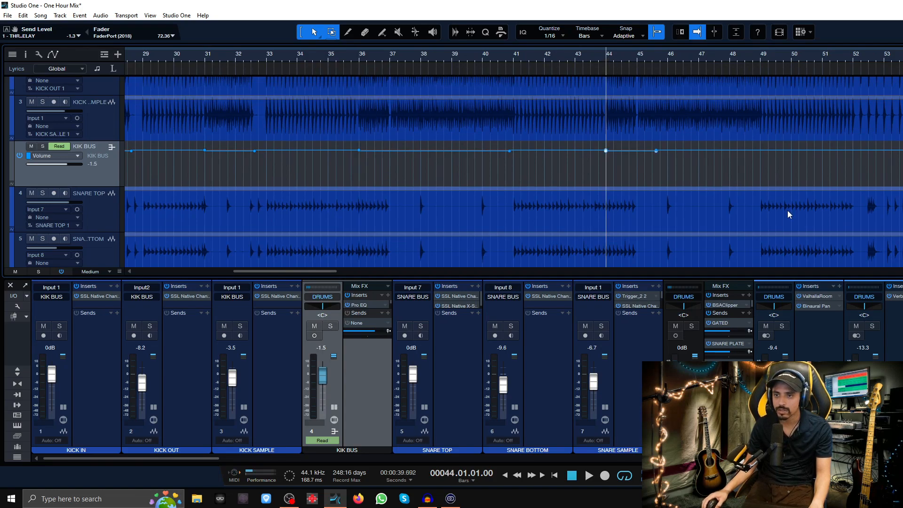
left_click(656, 151)
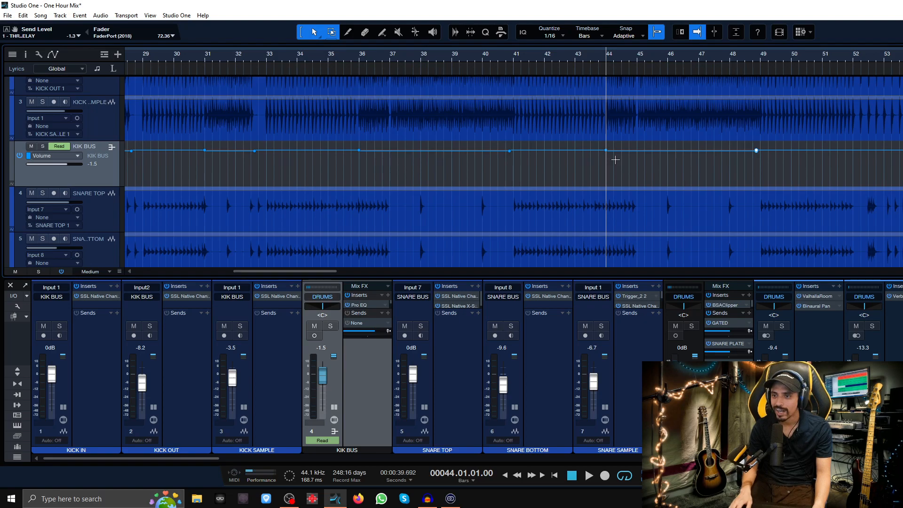
scroll(728, 273, "right", 7)
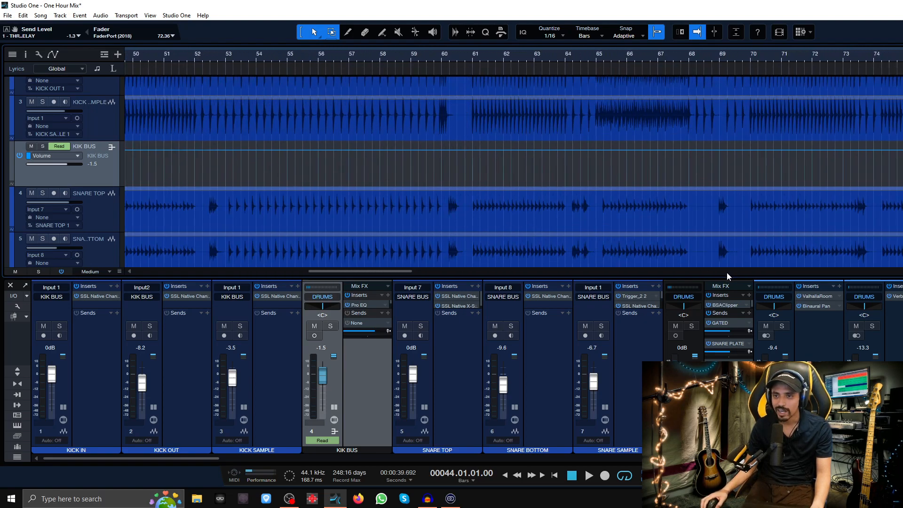
left_click(598, 60)
left_click(684, 151)
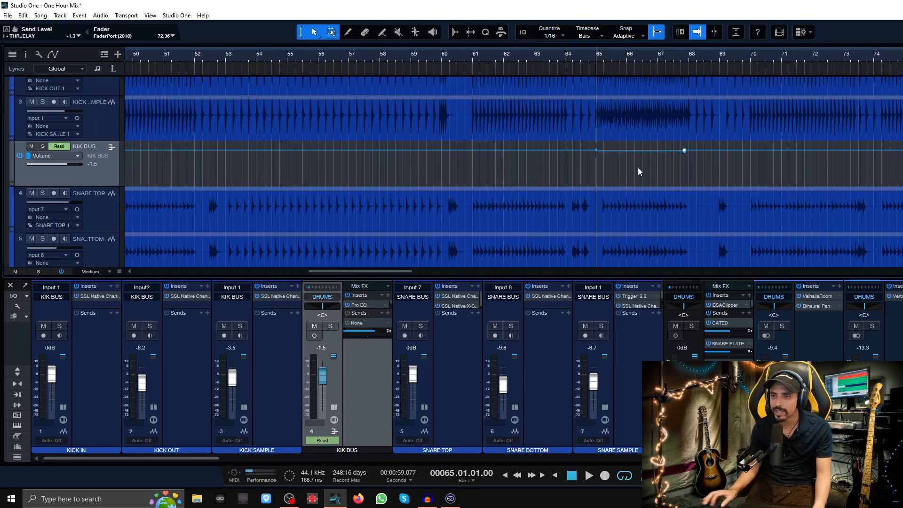
Paste the KIK BUS volume dip over the fast kicks at bars 76 and 84
scroll(693, 275, "right", 6)
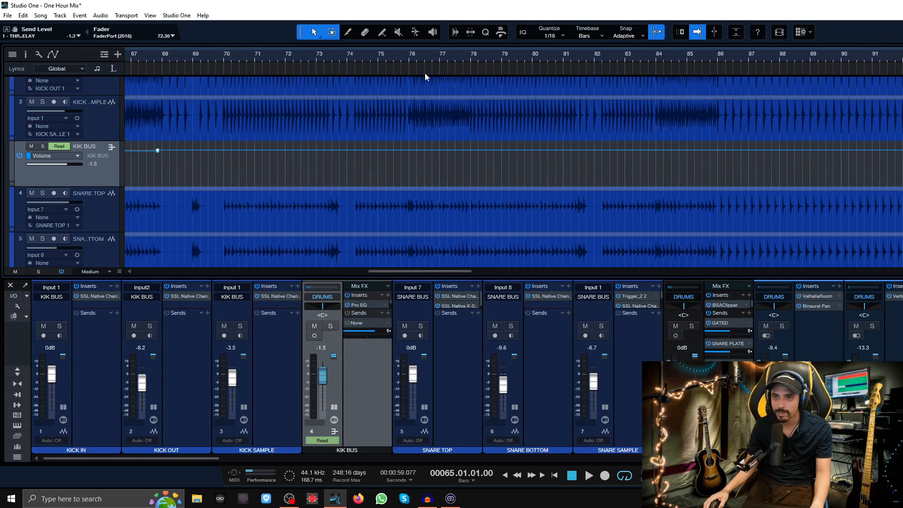
left_click(408, 56)
key("ctrl+v")
left_click_drag(493, 180, 485, 176)
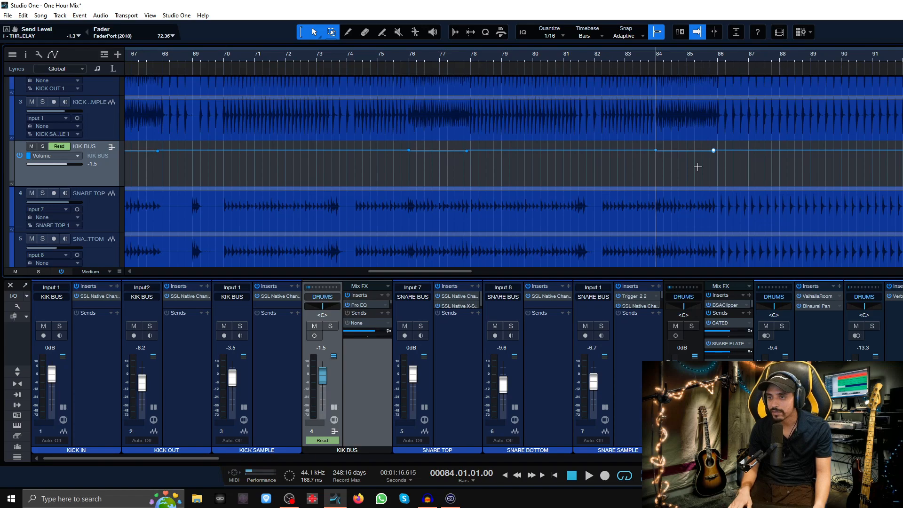
Paste KIK BUS volume dips at bars 98, 118 and 126, ending the first two just before bars 102 and 124
scroll(190, 239, "right", 6)
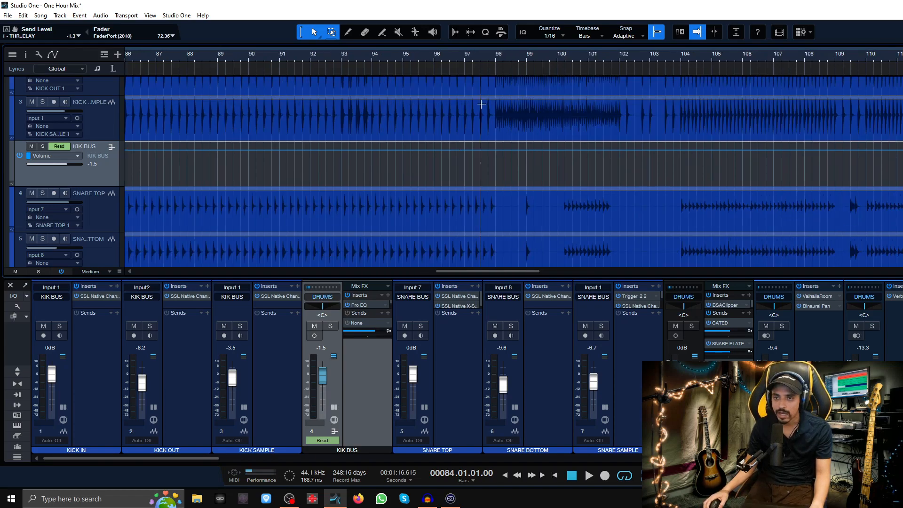
left_click(496, 56)
key("ctrl+v")
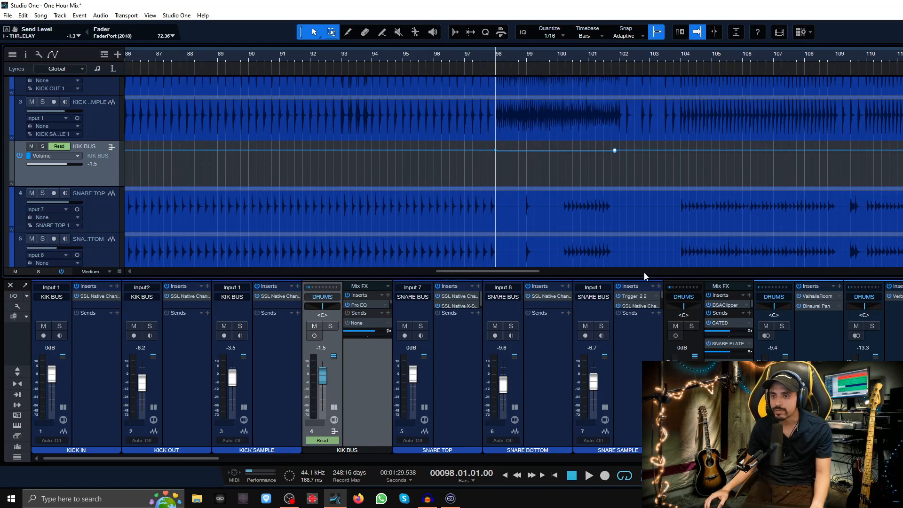
scroll(452, 80, "right", 6)
left_click(520, 57)
key("ctrl+v")
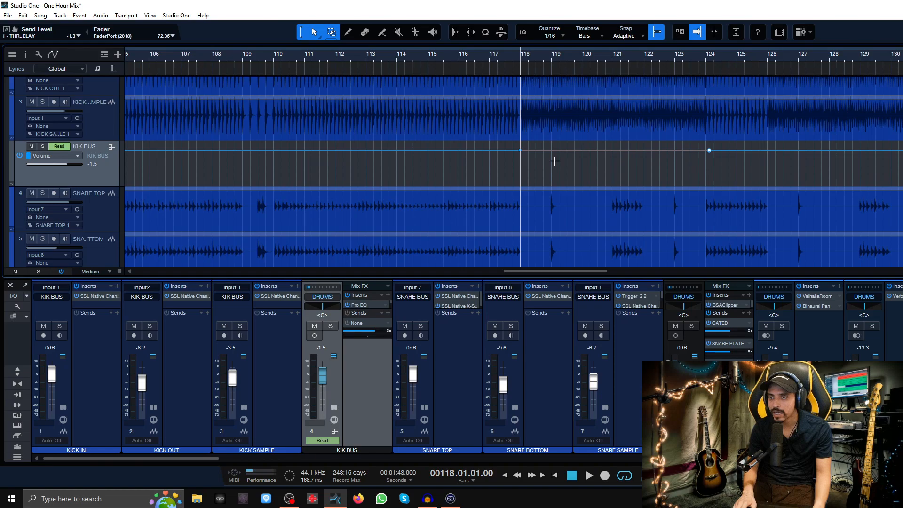
left_click(766, 55)
key("ctrl+v")
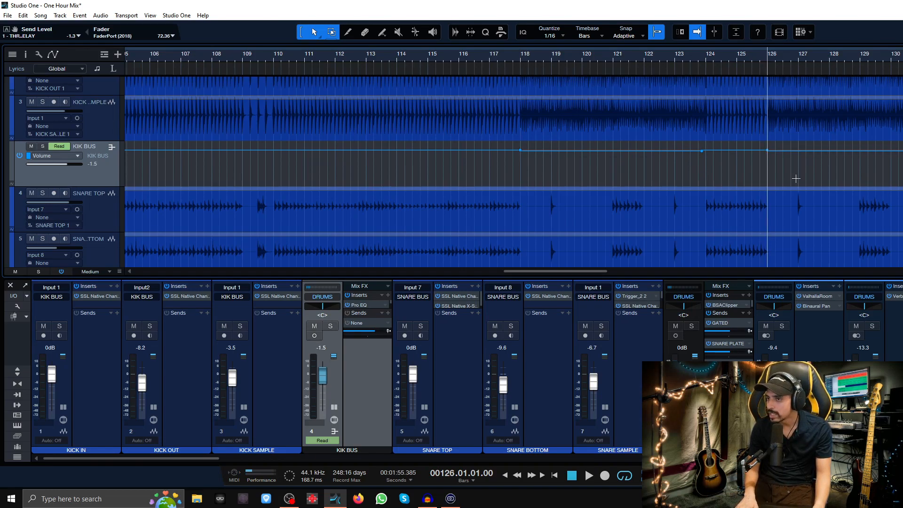
Paste KIK BUS volume dips at bars 145 and 150, extending their ends to just after bar 146 and just before bar 156
left_click(829, 273)
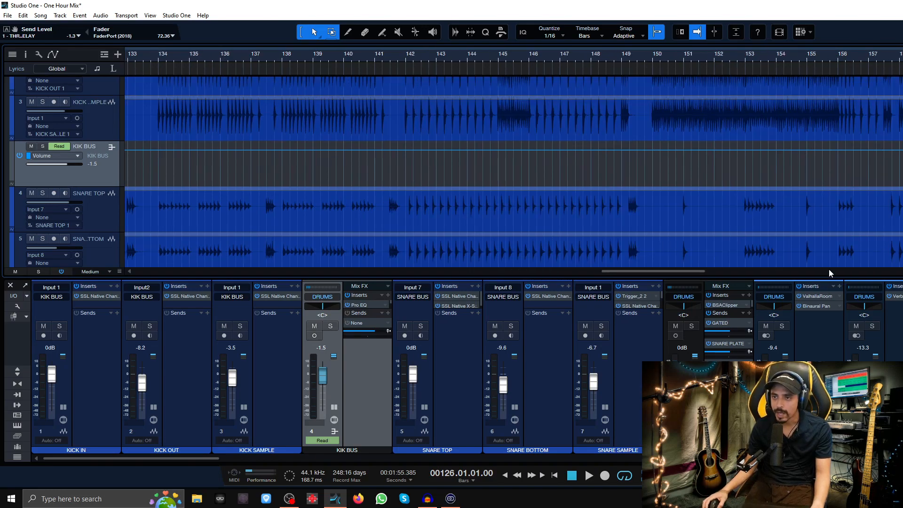
left_click(498, 55)
key("ctrl+v")
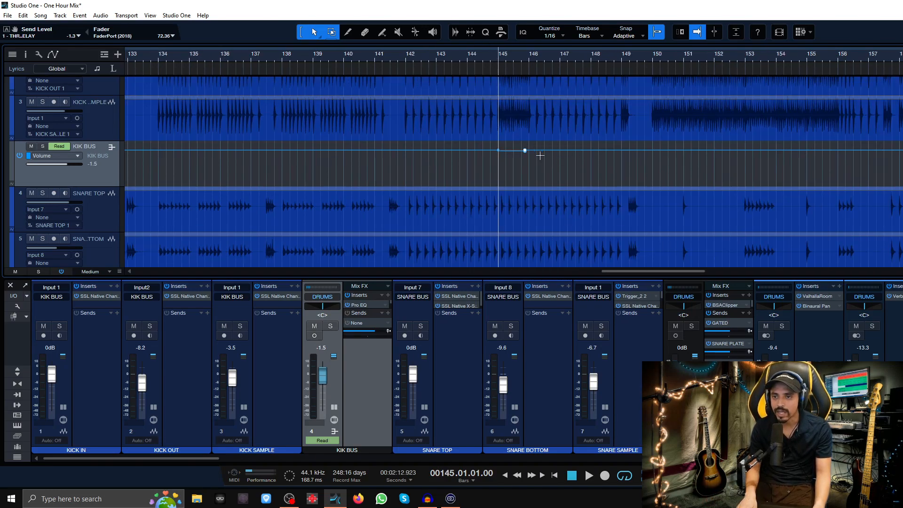
left_click_drag(539, 155, 534, 150)
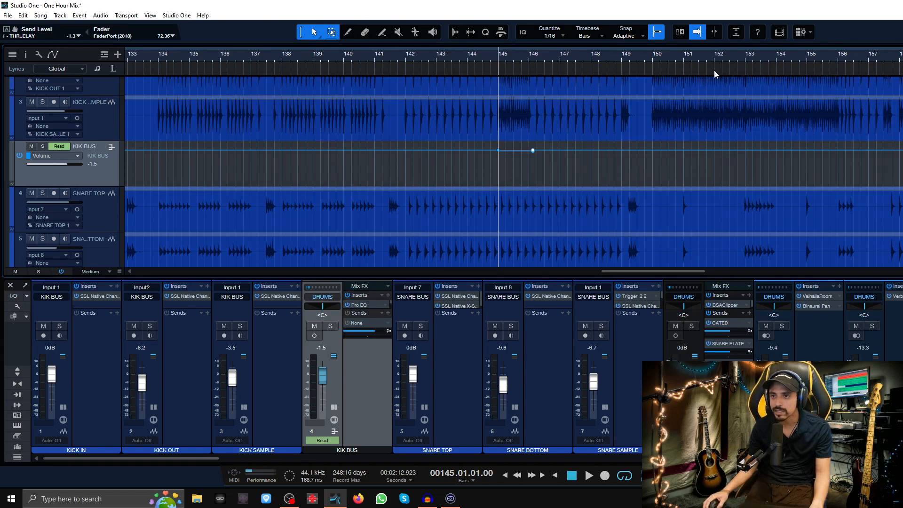
left_click(654, 55)
key("ctrl+v")
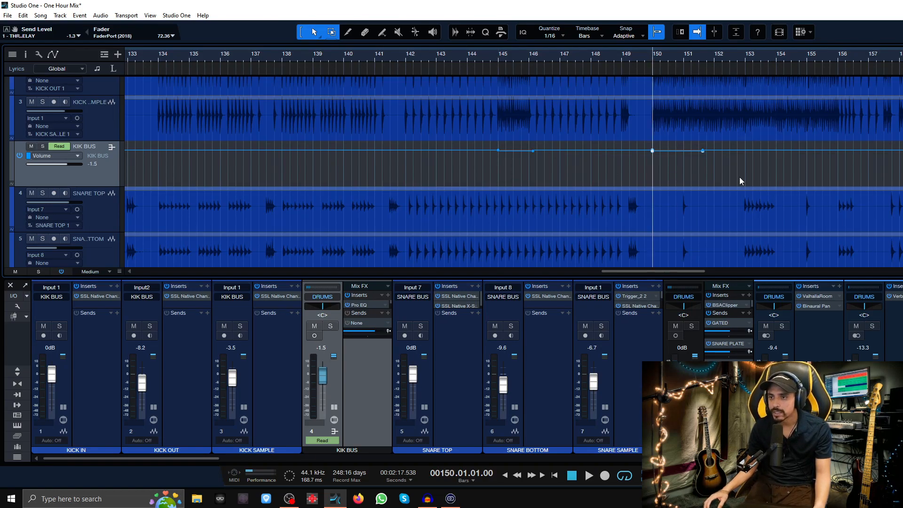
left_click_drag(703, 151, 833, 151)
Paste KIK BUS volume dips at bars 158 and 188, ending the first near bar 164, and move the playback position to bar 214
scroll(814, 272, "right", 5)
left_click(438, 55)
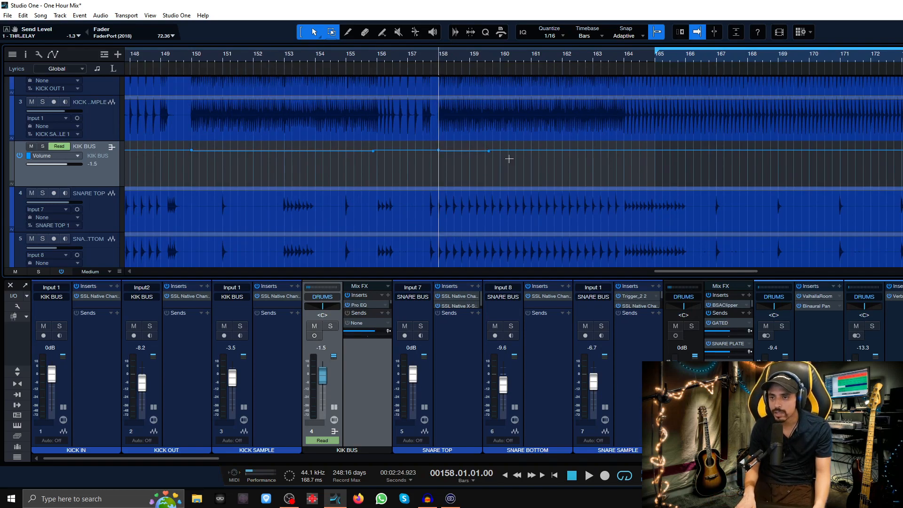
key("w")
scroll(858, 272, "right", 6)
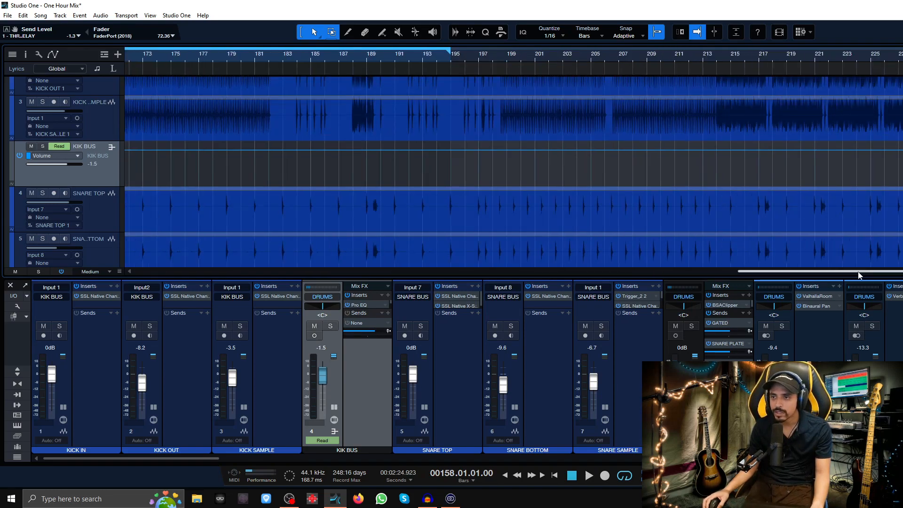
left_click(353, 57)
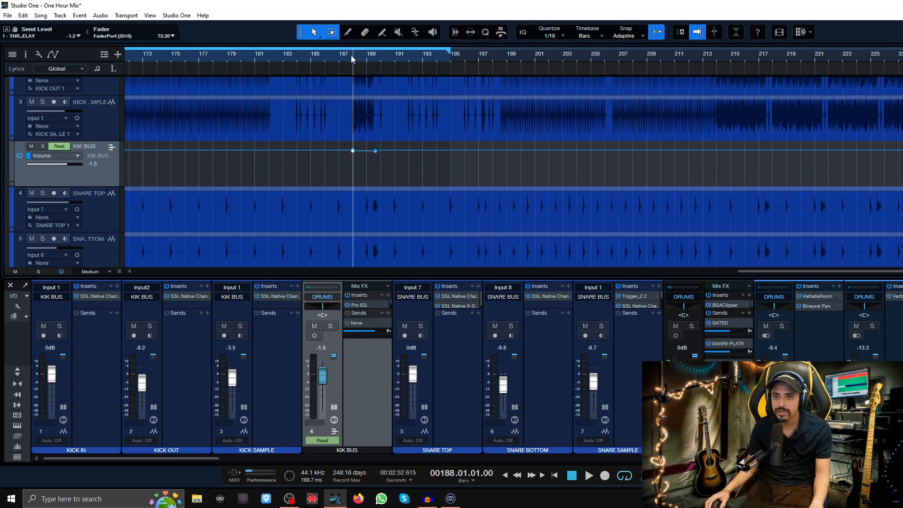
left_click(715, 58)
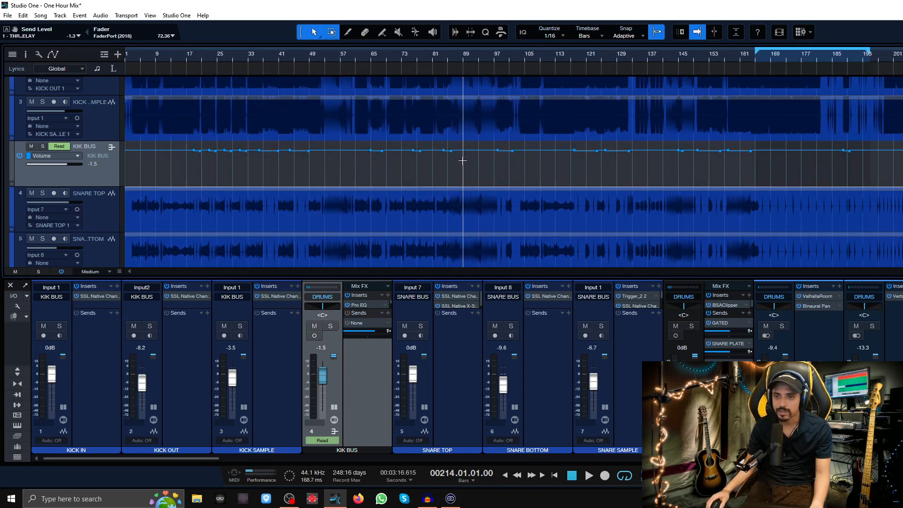
Show the volume automation envelope of the SNARE BUS in the arrangement
scroll(463, 164, "down", 3)
key("shift+w")
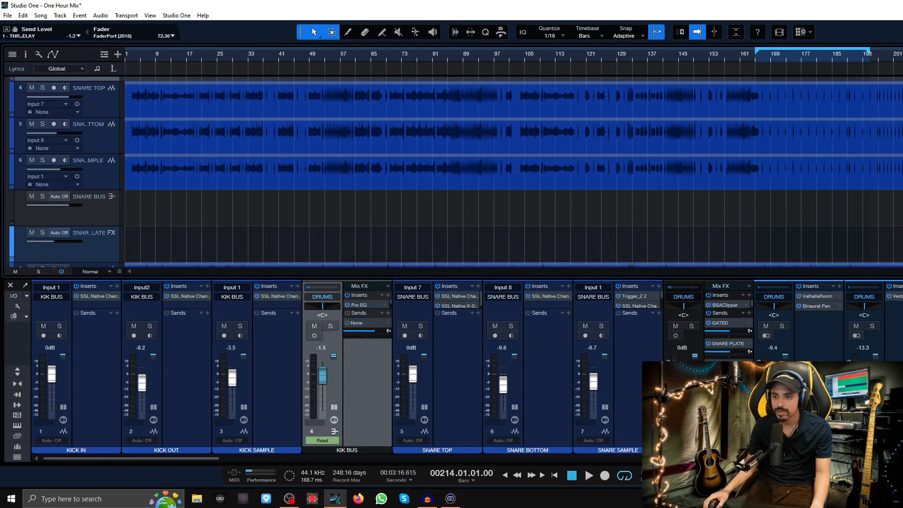
left_click(700, 446)
key("a")
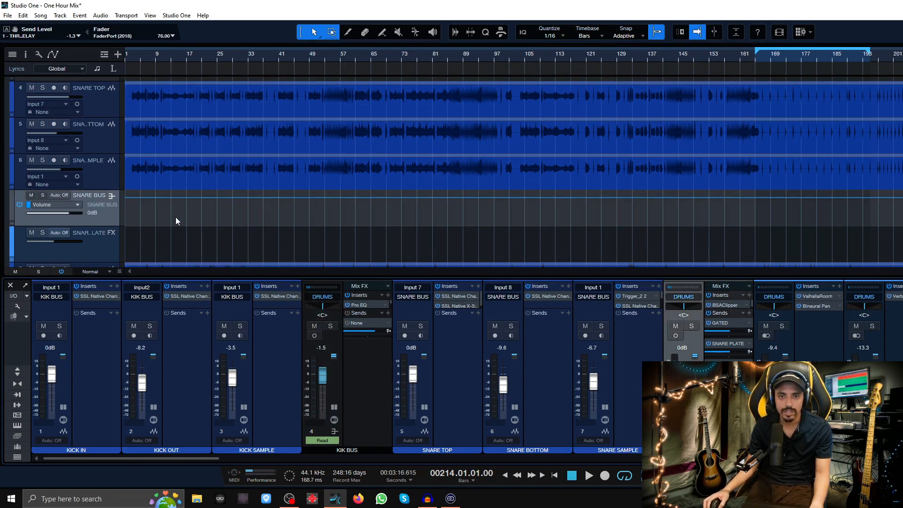
key("shift+e")
Play the song from bar 3 and briefly solo the KIK BUS and the SNARE BUS to check the drums
left_click(130, 57)
scroll(131, 57, "up", 5)
left_click(148, 55)
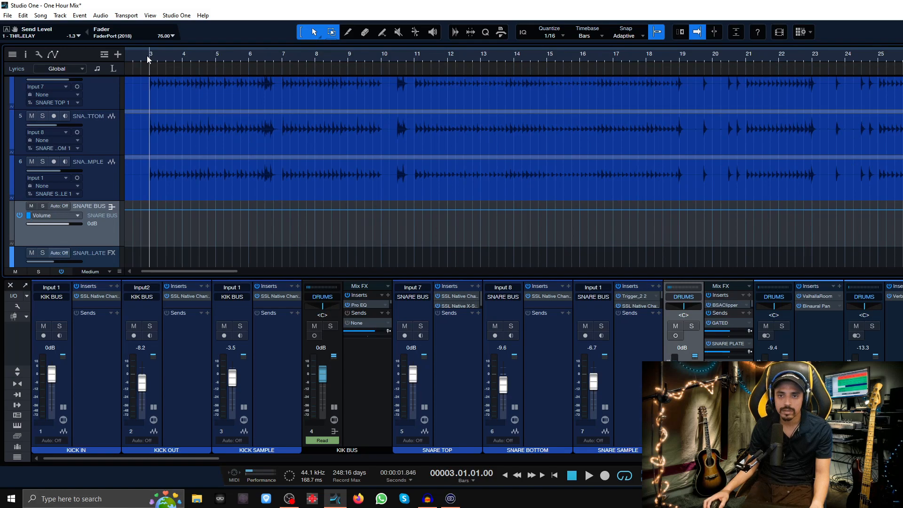
key("space")
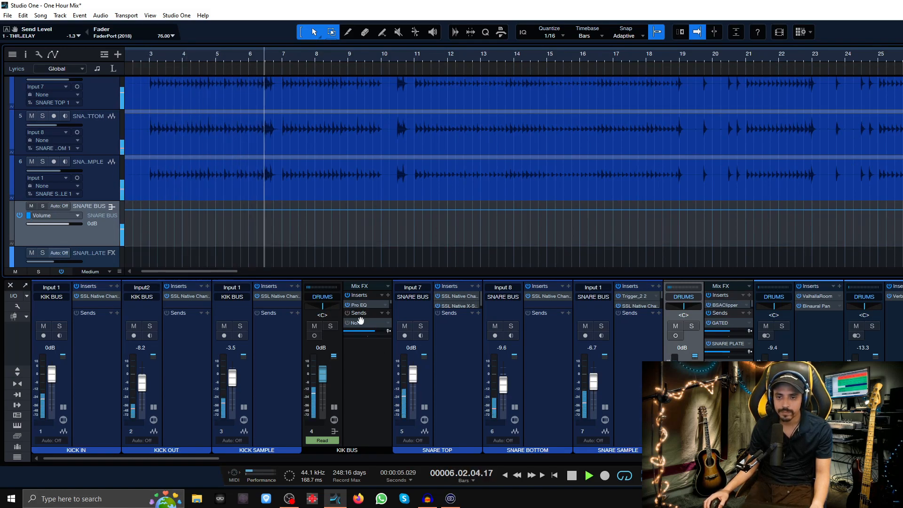
left_click(330, 327)
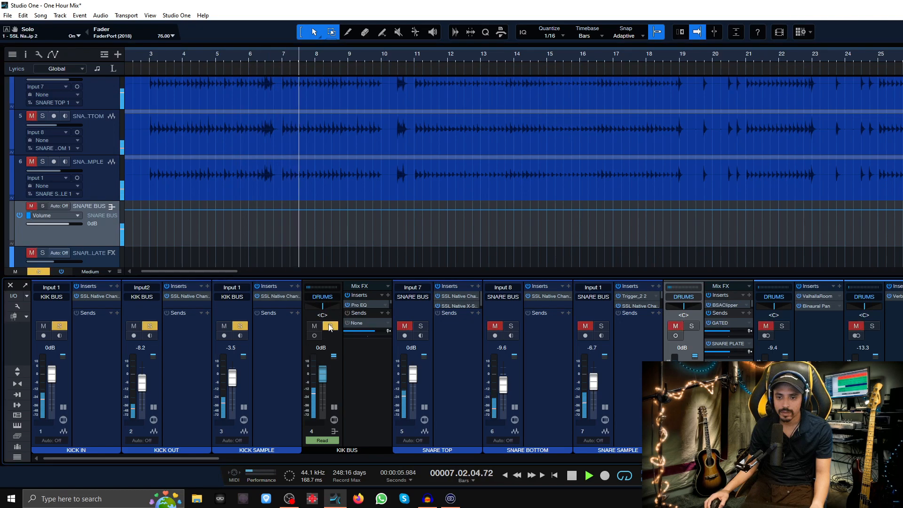
left_click(691, 325)
left_click(692, 326)
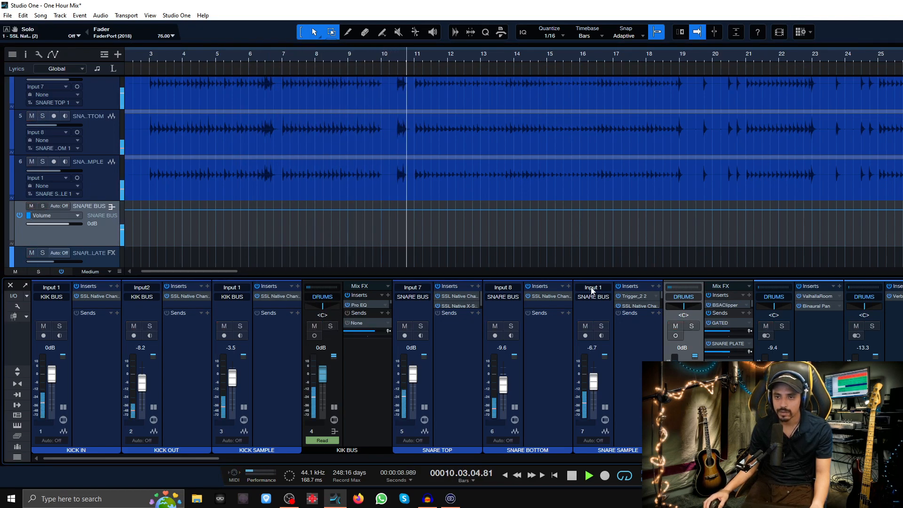
left_click_drag(214, 459, 250, 464)
key("space")
Add SNARE BUS volume points at bars 53 and 60 and raise the section between them to +1.0 dB
left_click_drag(179, 272, 313, 284)
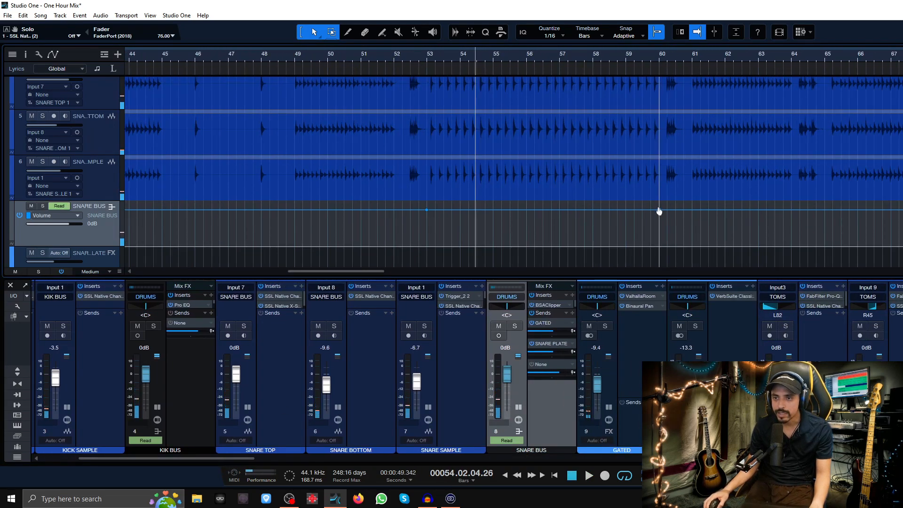
left_click(658, 210)
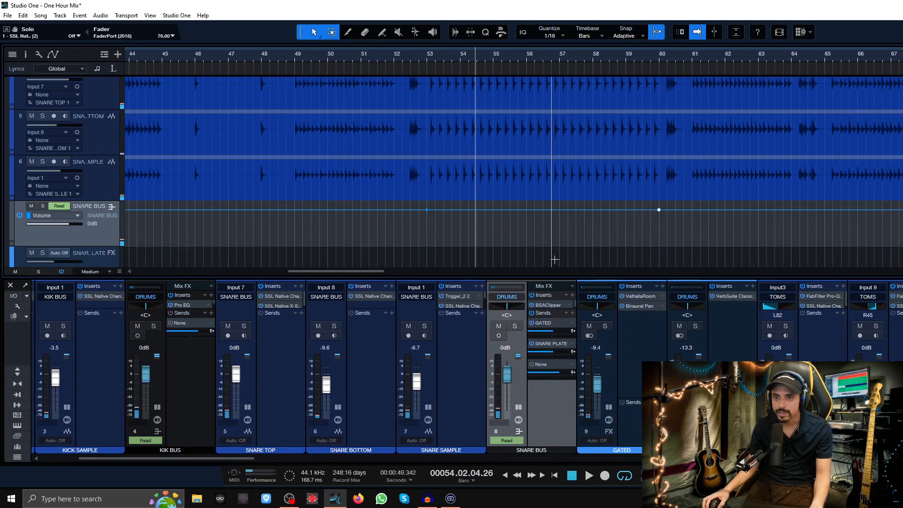
scroll(554, 257, "down", 2)
key("shift+e")
scroll(488, 156, "up", 3)
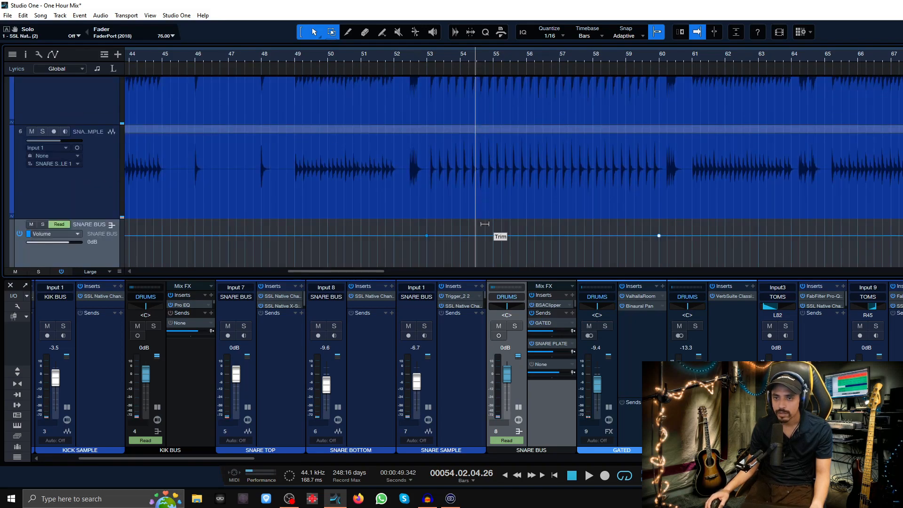
left_click_drag(485, 224, 484, 222)
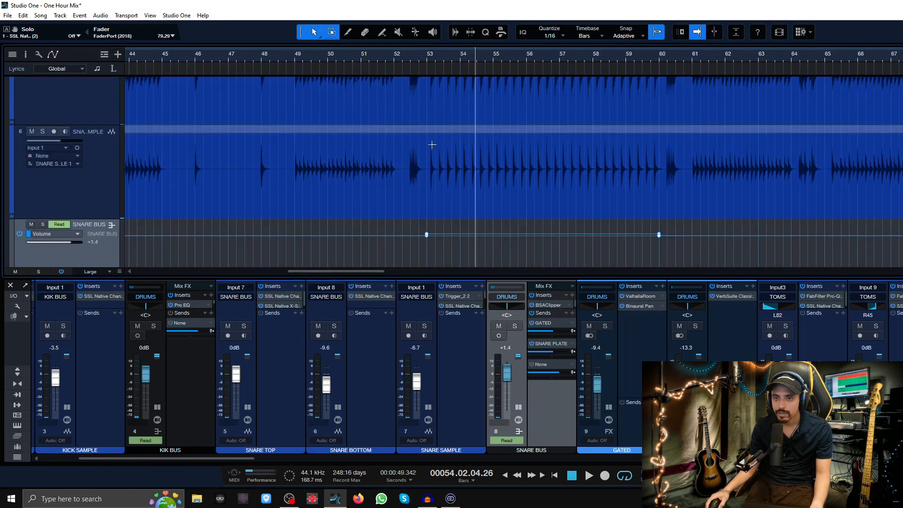
key("space")
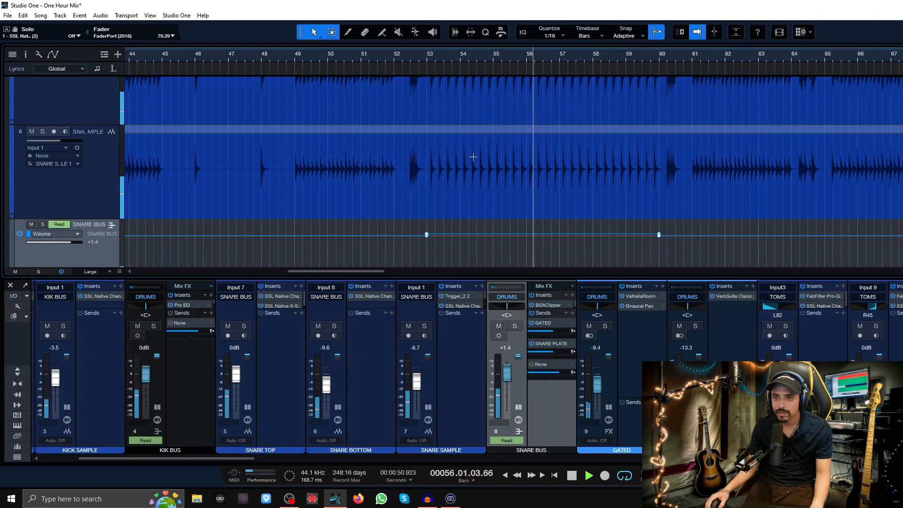
left_click_drag(516, 225, 516, 225)
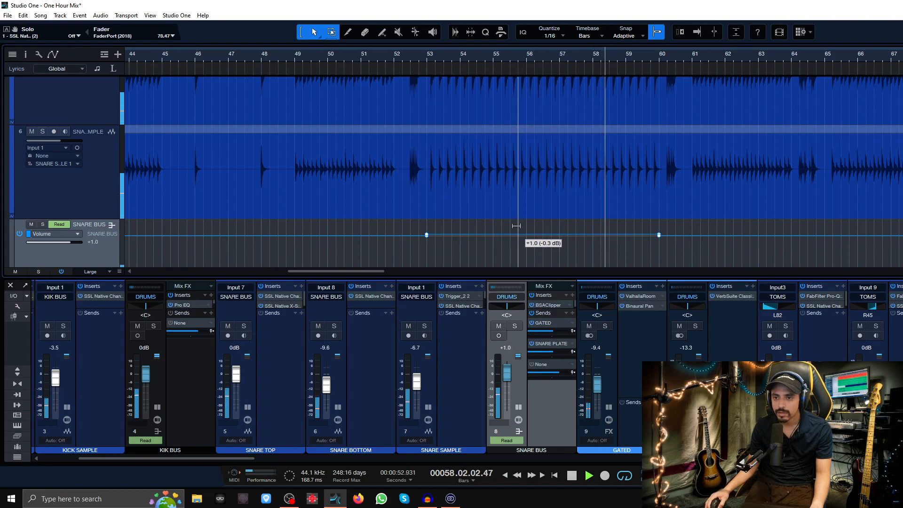
Copy the +1.0 dB SNARE BUS volume boost to bars 142 and 157.3, ending at bars 149 and 164
left_click_drag(684, 256, 418, 256)
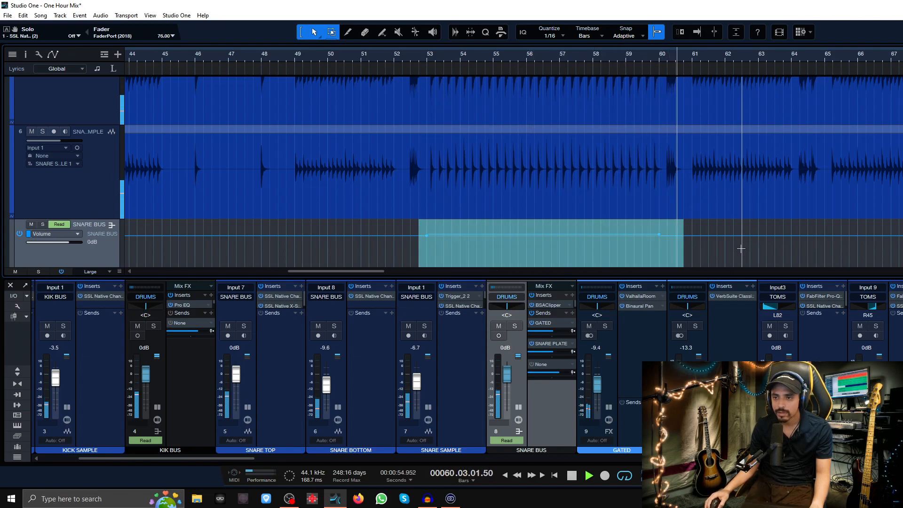
scroll(741, 248, "down", 3)
left_click(724, 233)
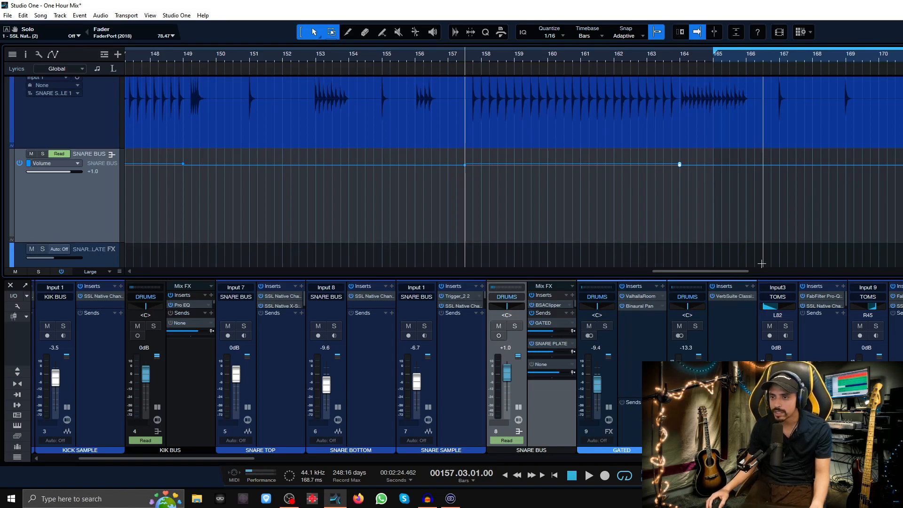
Raise the SNARE BUS volume automation to +1.0 dB from bar 166.3 onward
scroll(763, 272, "right", 5)
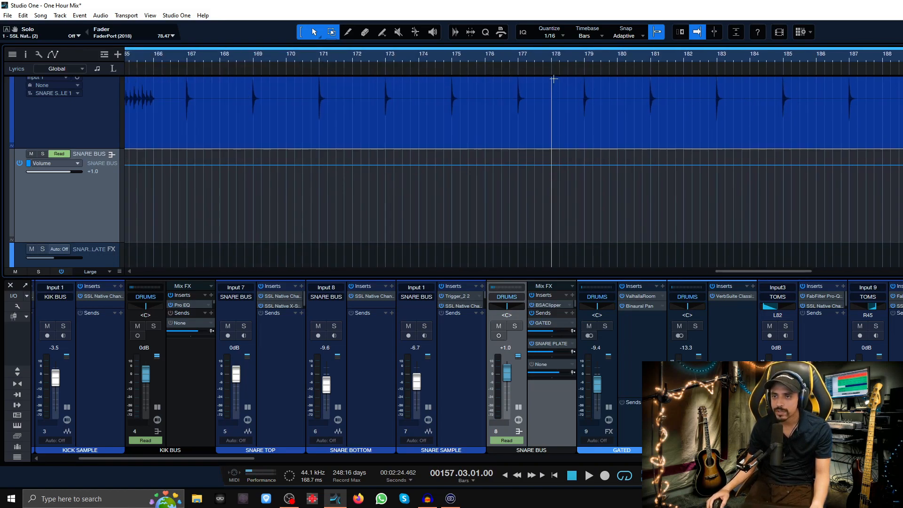
scroll(567, 54, "down", 3)
left_click(429, 61)
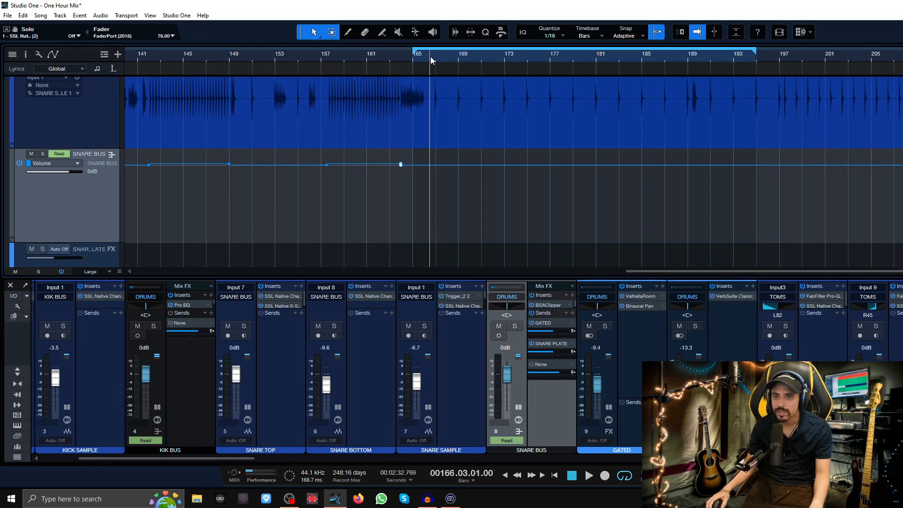
scroll(97, 194, "down", 3)
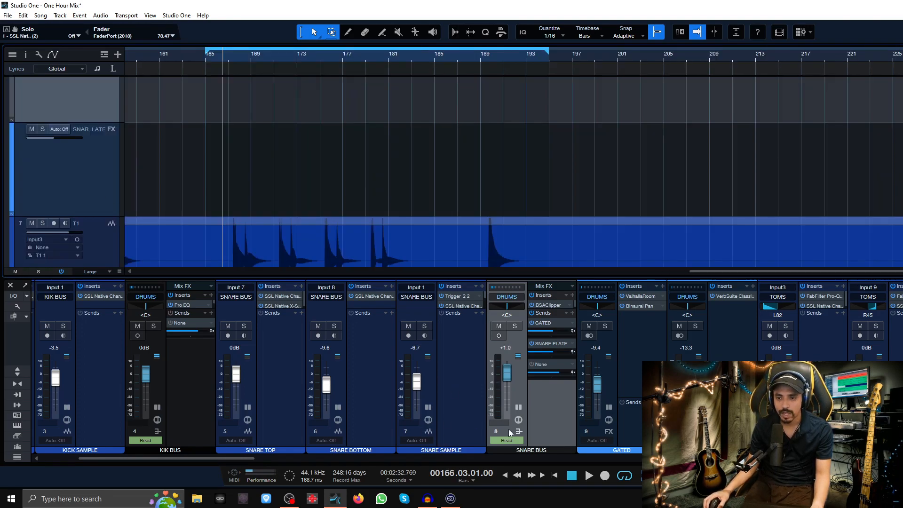
Show the SNARE PLATE volume automation envelope and play from bar 165
left_click(99, 155)
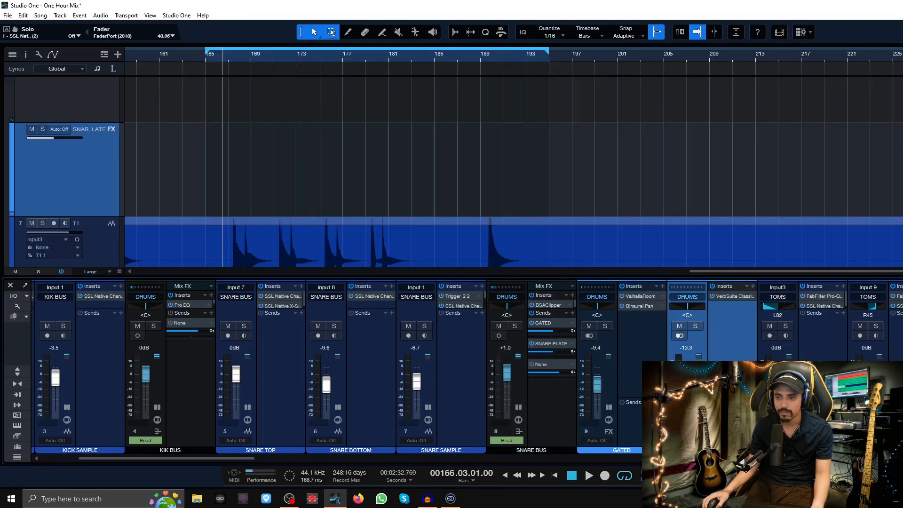
key("a")
scroll(362, 131, "up", 4)
left_click(208, 60)
key("space")
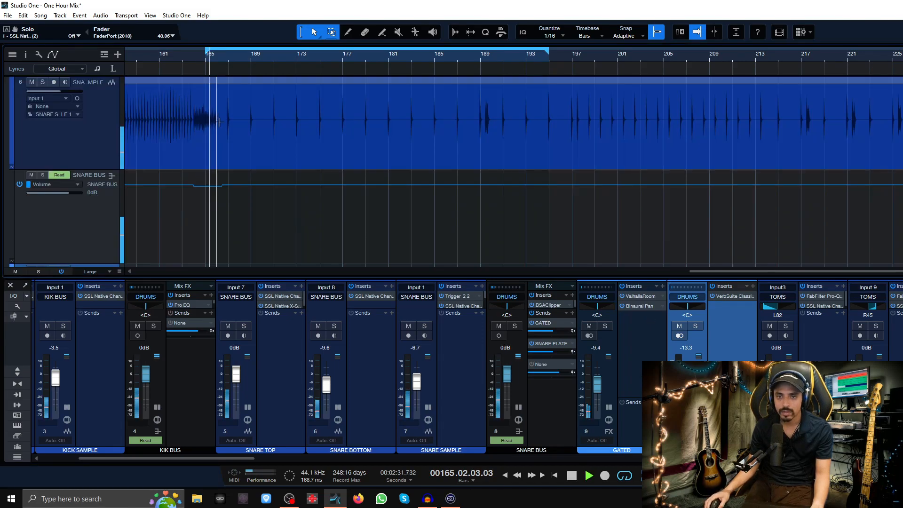
Raise the SNARE PLATE volume automation to -10.9 dB from bar 166 to about bar 198, and turn off looping
scroll(242, 170, "down", 2)
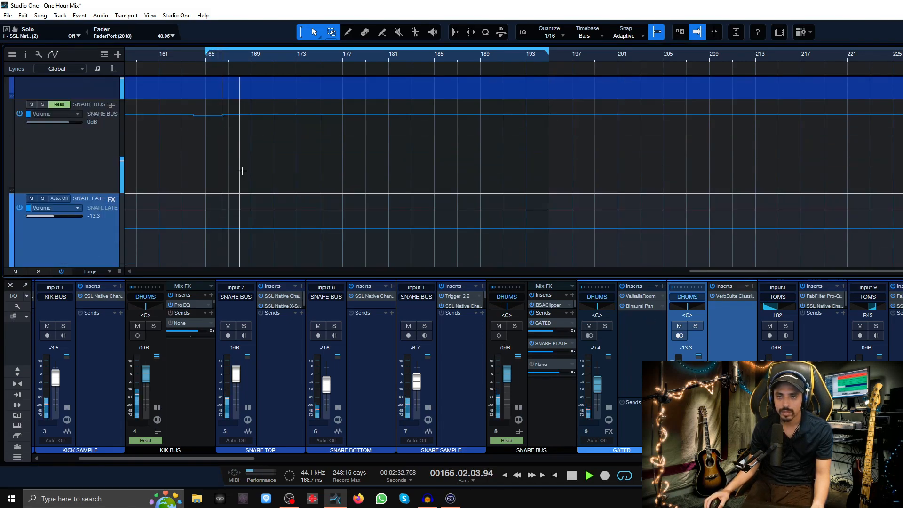
left_click(217, 228)
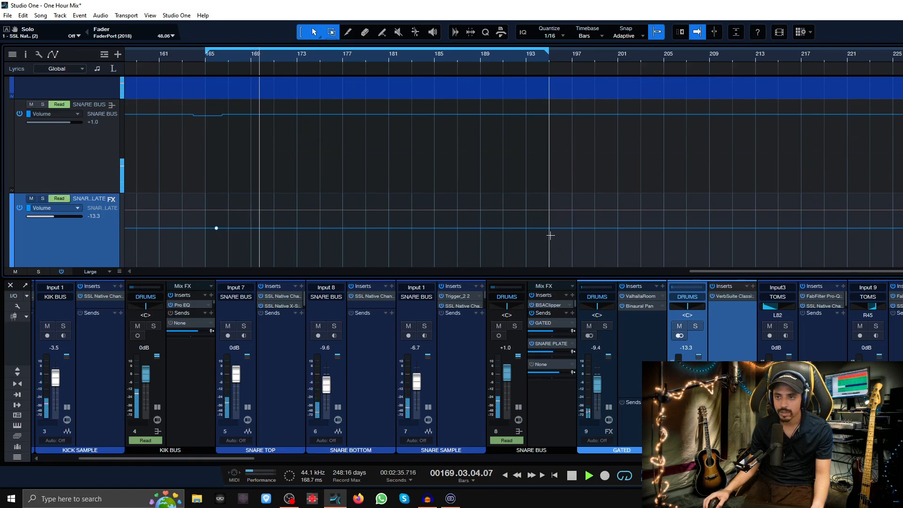
left_click(529, 61)
key("/")
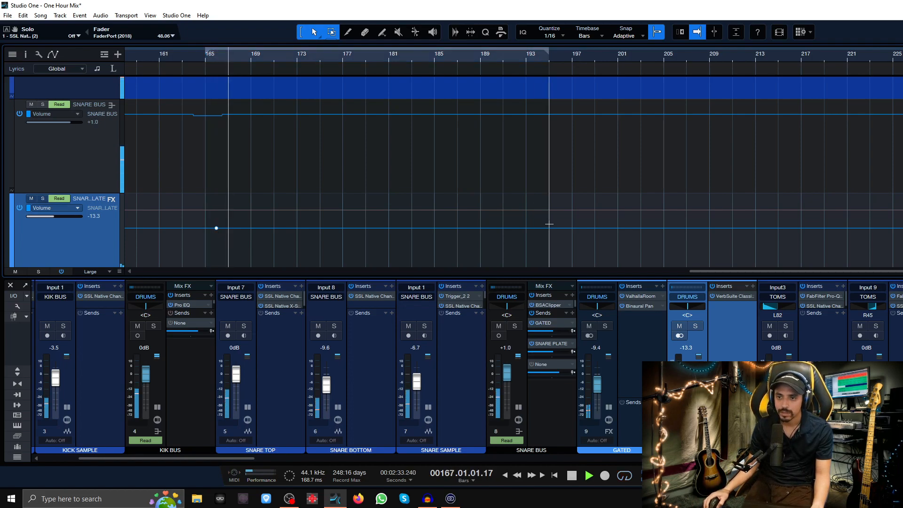
scroll(647, 120, "up", 3)
left_click(560, 54)
key("space")
Route the SNARE BUS's empty third send to LONG PLATE
left_click(564, 366)
left_click(571, 366)
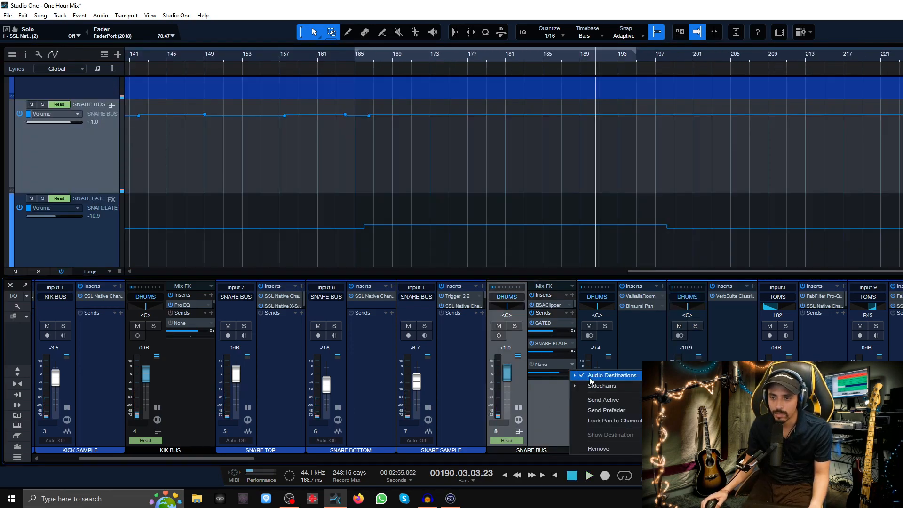
left_click(585, 375)
Show the send mute automation for SNARE BUS's LONG PLATE send, keeping it muted except from bar 166 to bar 198
right_click(535, 368)
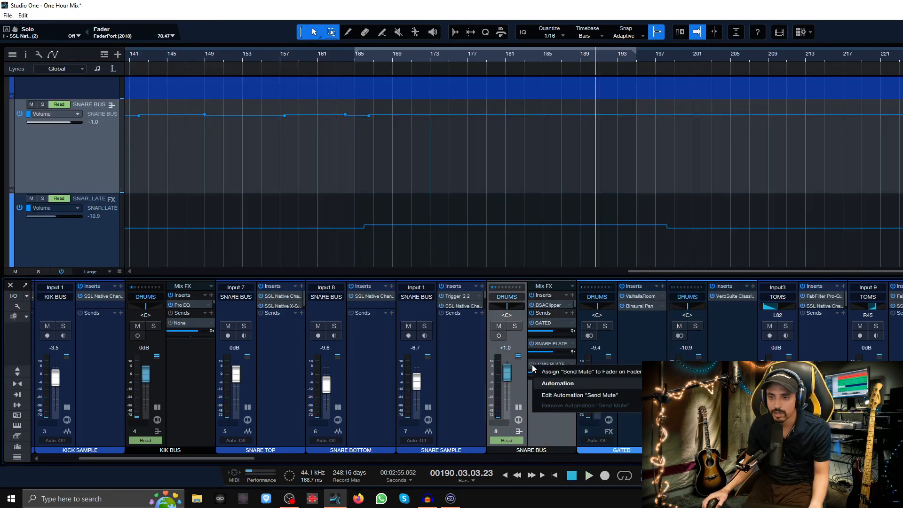
left_click(583, 394)
left_click_drag(498, 121, 497, 69)
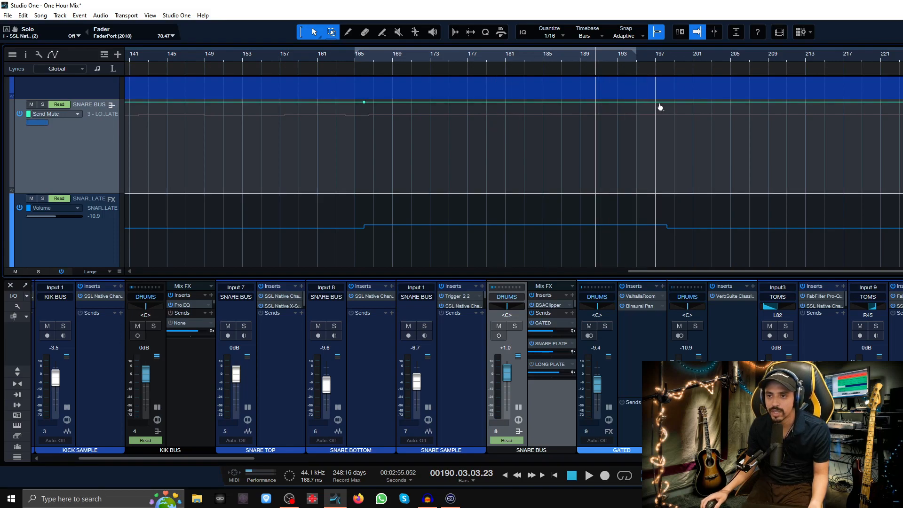
left_click_drag(544, 103, 540, 208)
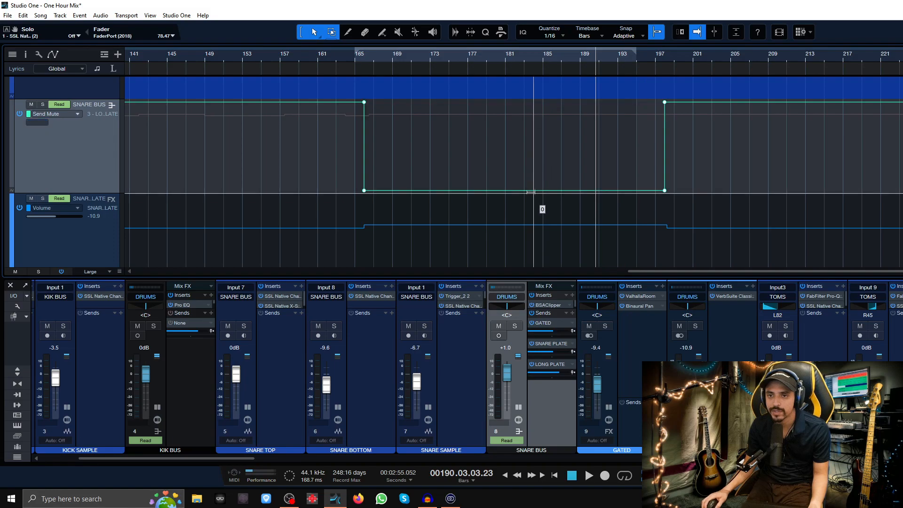
Set the SNARE BUS's LONG PLATE send level to -15.2 dB during playback and audition the section from about bar 166
key("space")
left_click_drag(542, 373, 542, 377)
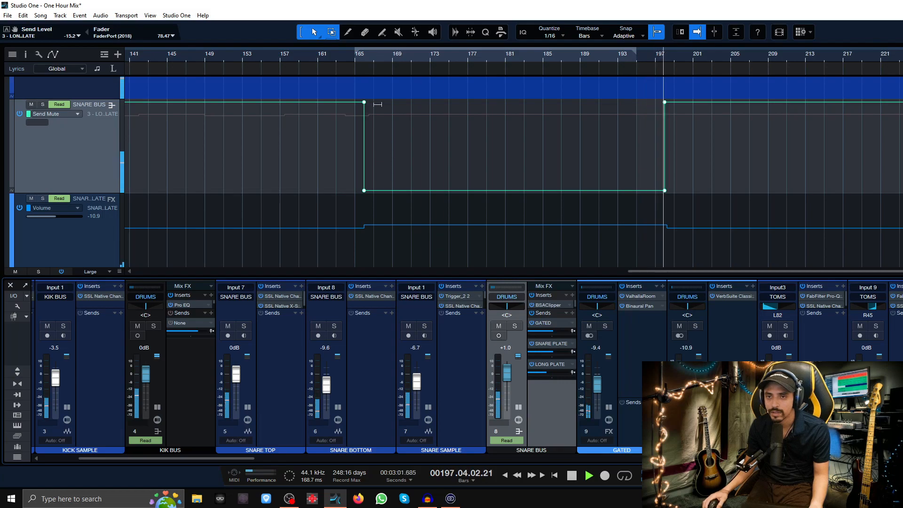
left_click(363, 56)
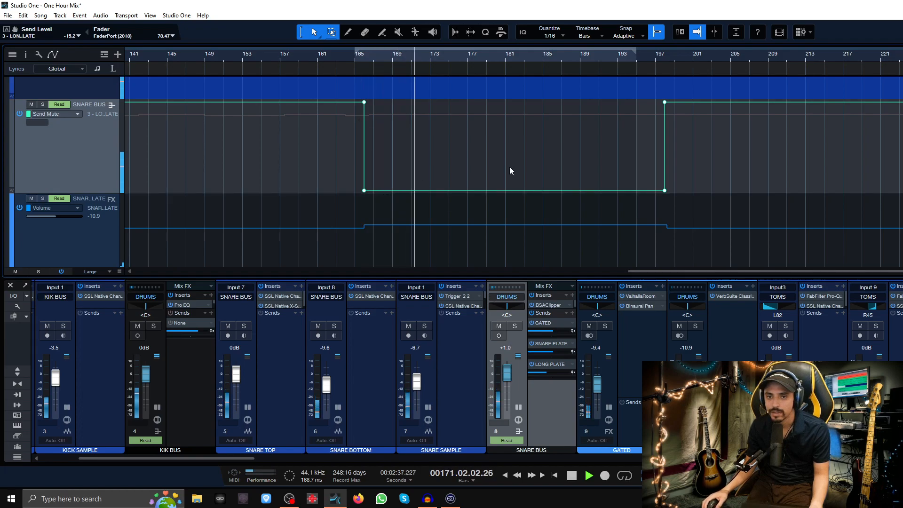
key("space")
Open the Vocal Rider on the SCREAM BUSS and bring the scream tracks into view
left_click_drag(190, 461, 343, 365)
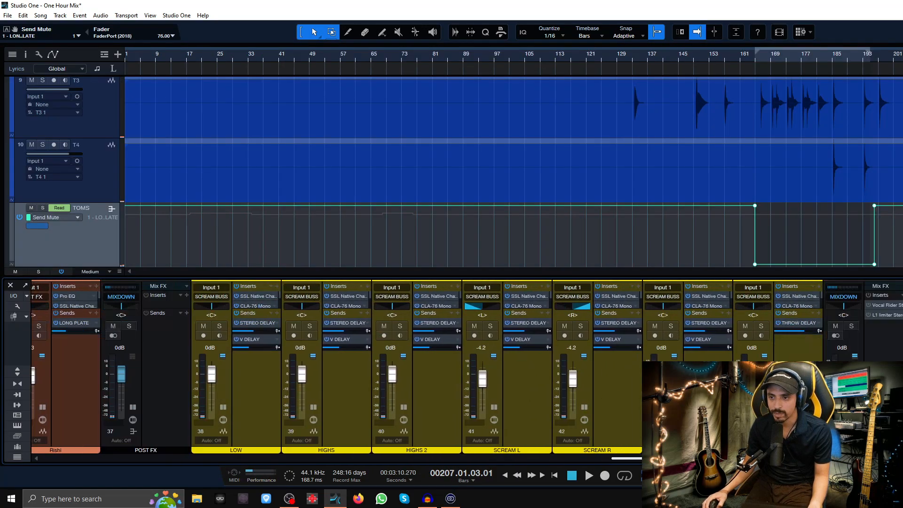
left_click_drag(681, 458, 724, 458)
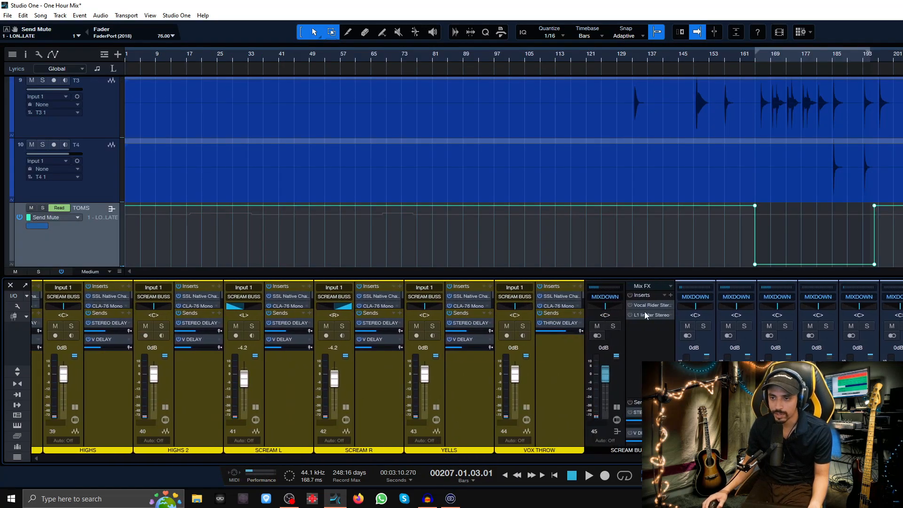
left_click(628, 307)
left_click_drag(538, 137, 498, 66)
scroll(820, 59, "down", 5)
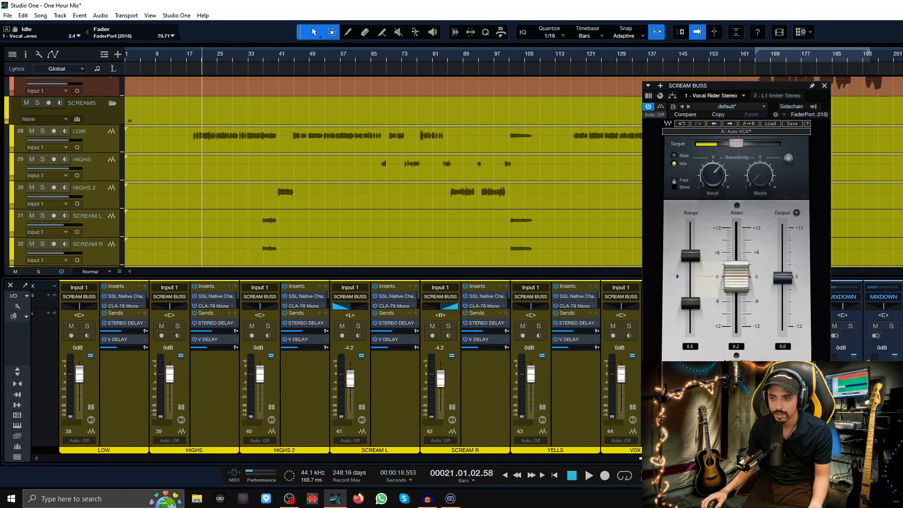
Lower the V DELAY fader to -2.6 dB and the STEREO DELAY fader to -2.2 dB
left_click_drag(706, 458, 776, 458)
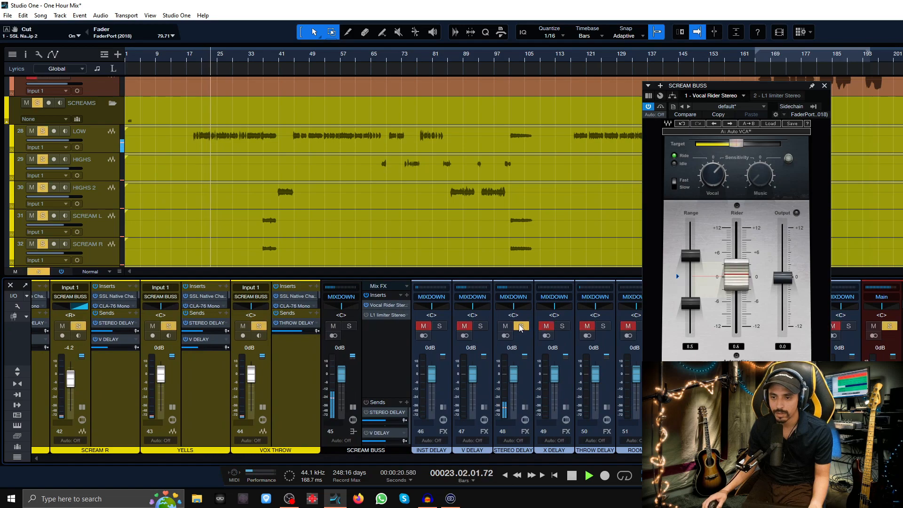
left_click_drag(472, 380, 515, 384)
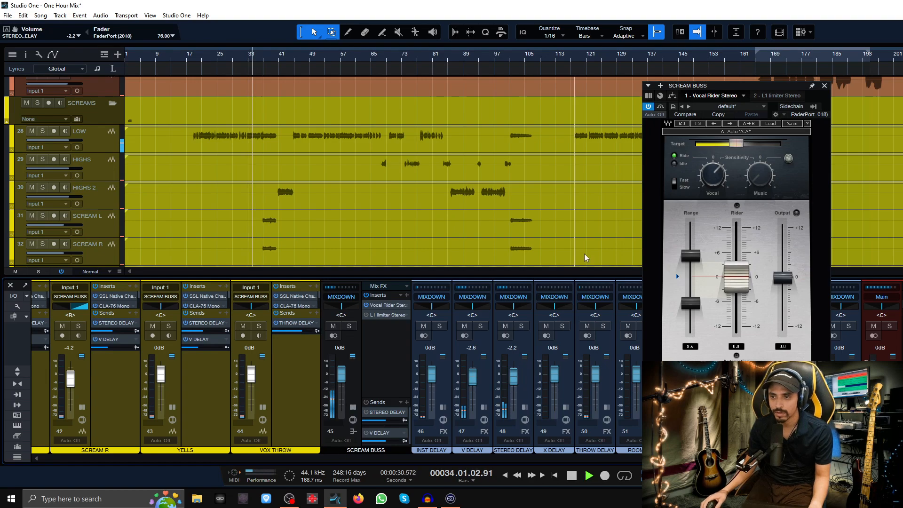
Set the SCREAM BUSS Vocal Rider target to -21.9 dB, and lower the L1 limiter's linked threshold and ceiling to -15.7 dB
left_click(734, 144)
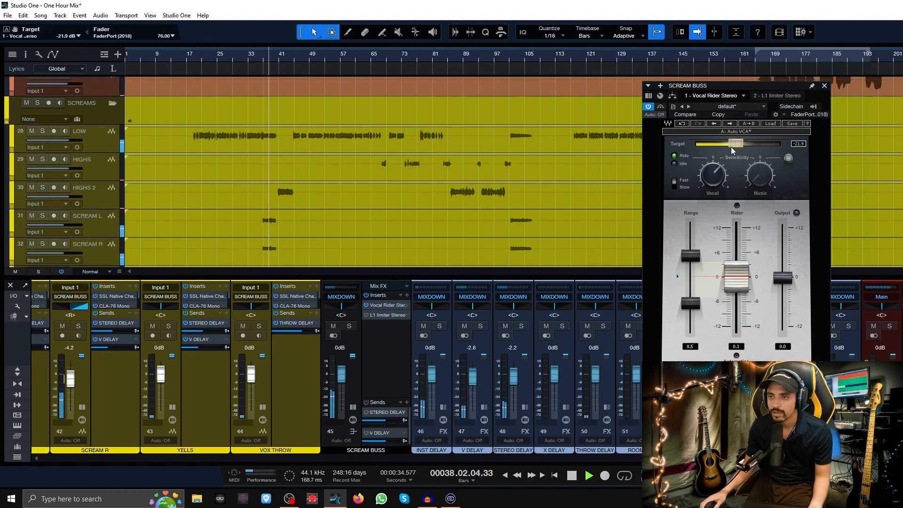
left_click(376, 315)
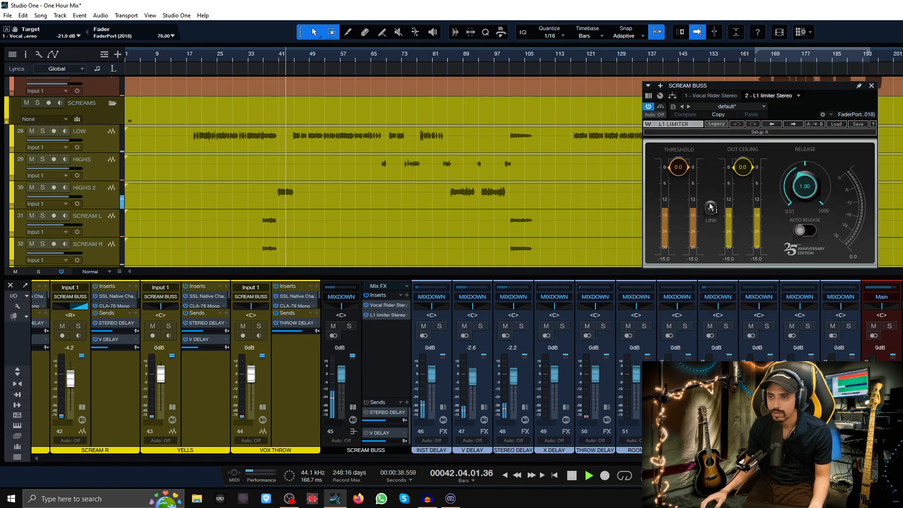
left_click_drag(711, 208, 710, 222)
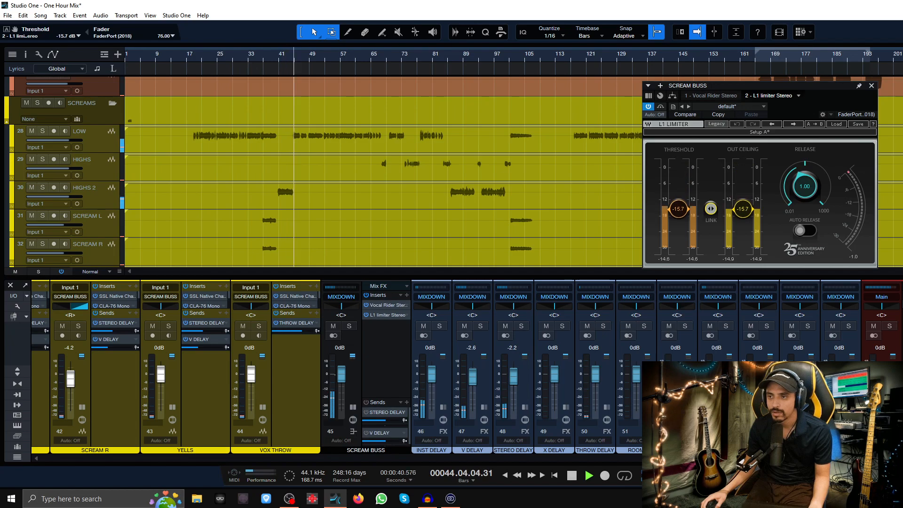
Set the SCREAM BUSS Vocal Rider target to -22.9 dB, play from about bar 36, and close the plug-in
scroll(339, 366, "left", 6)
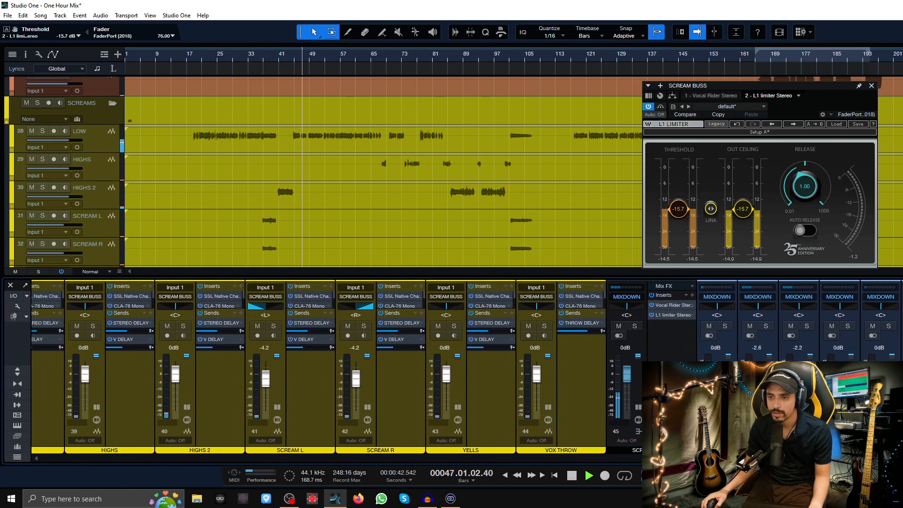
left_click(664, 304)
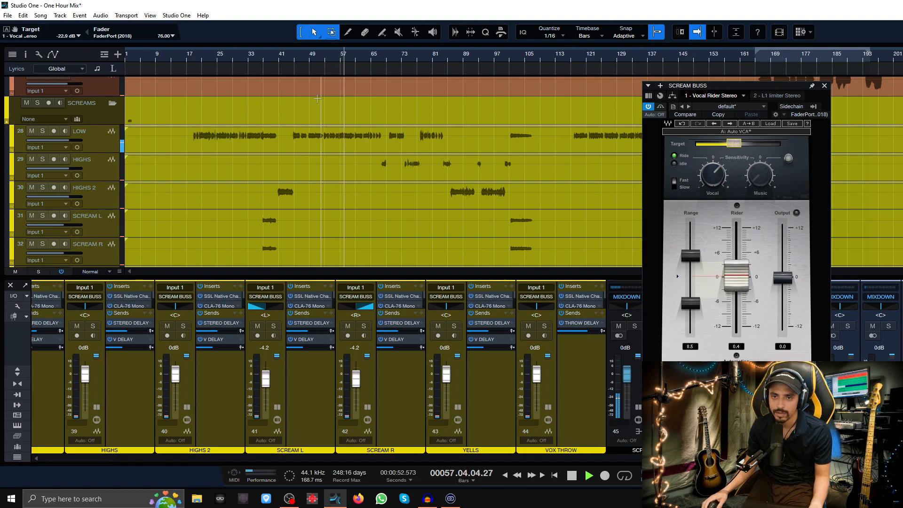
left_click(260, 57)
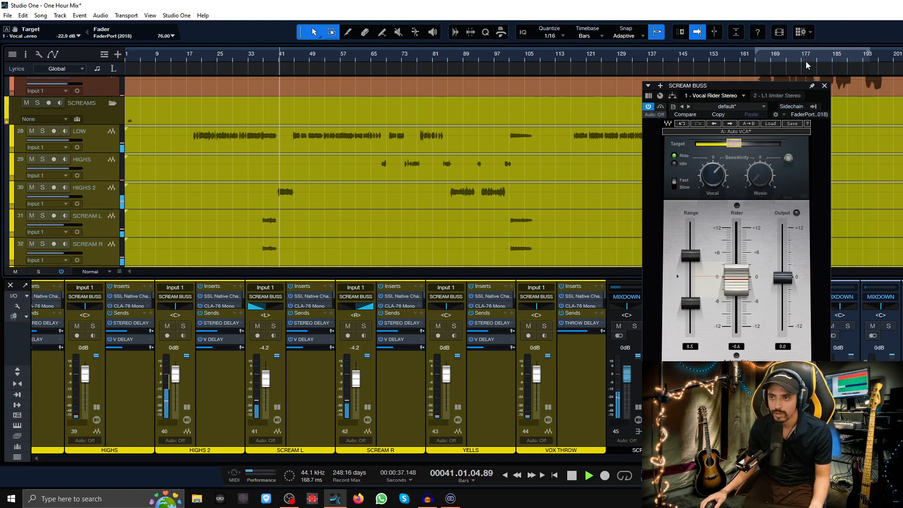
left_click(824, 86)
Expand the mixer's insert sections and open the SSL Native Bus Compressor 2 on the Main channel
scroll(561, 191, "down", 5)
scroll(561, 191, "up", 4)
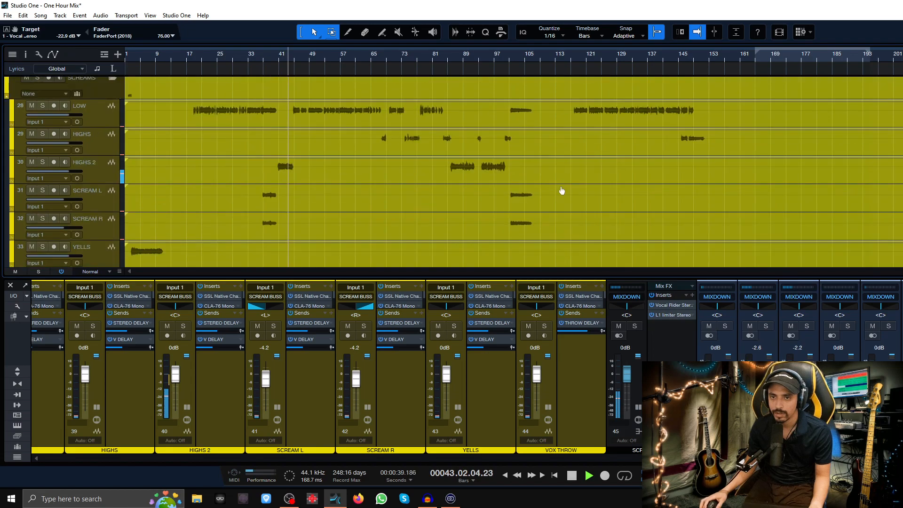
scroll(561, 191, "up", 4)
scroll(564, 202, "down", 3)
scroll(564, 202, "up", 5)
scroll(565, 206, "down", 1)
left_click_drag(752, 458, 815, 458)
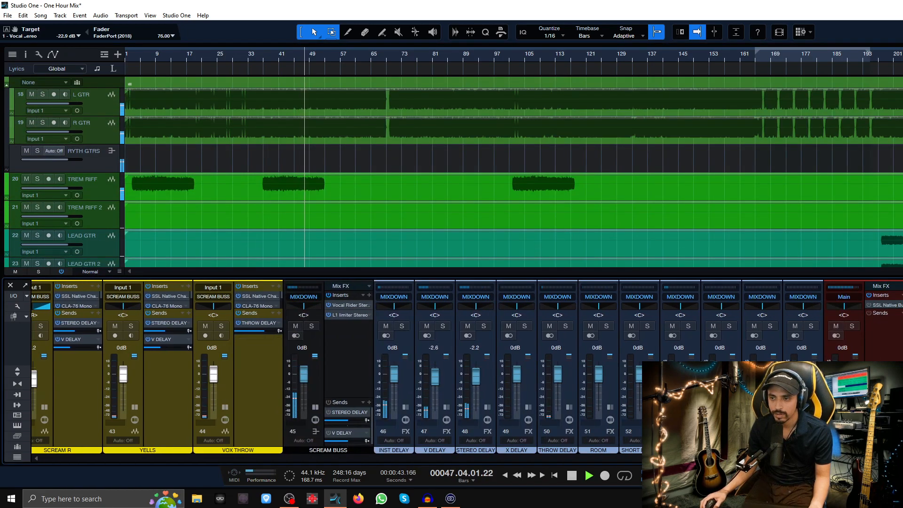
key("space")
left_click_drag(884, 312, 883, 430)
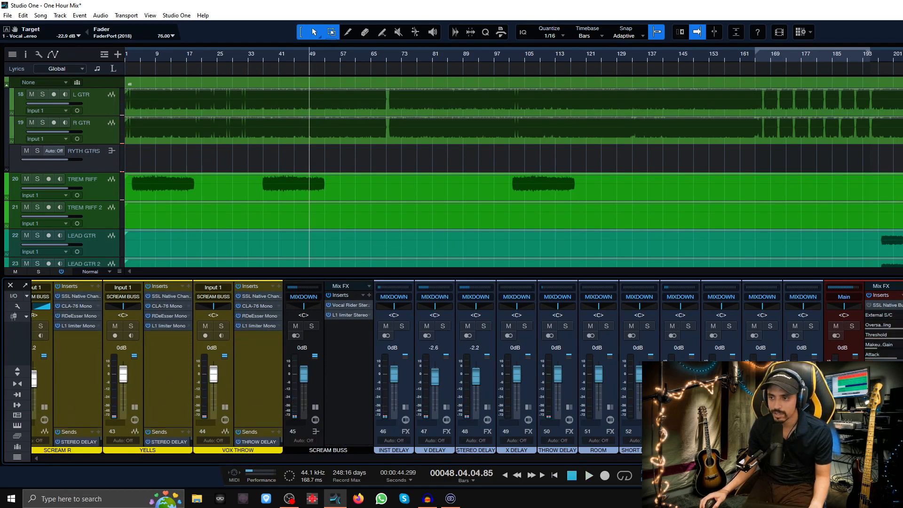
left_click(882, 306)
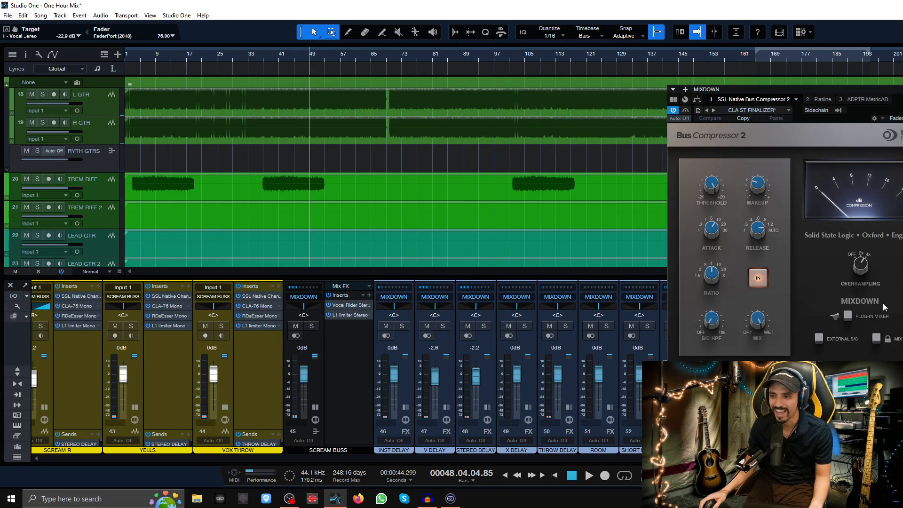
Set the Main bus compressor's threshold to 9.3 dB and its makeup gain to 1.2 dB during playback
key("space")
left_click_drag(710, 185, 706, 204)
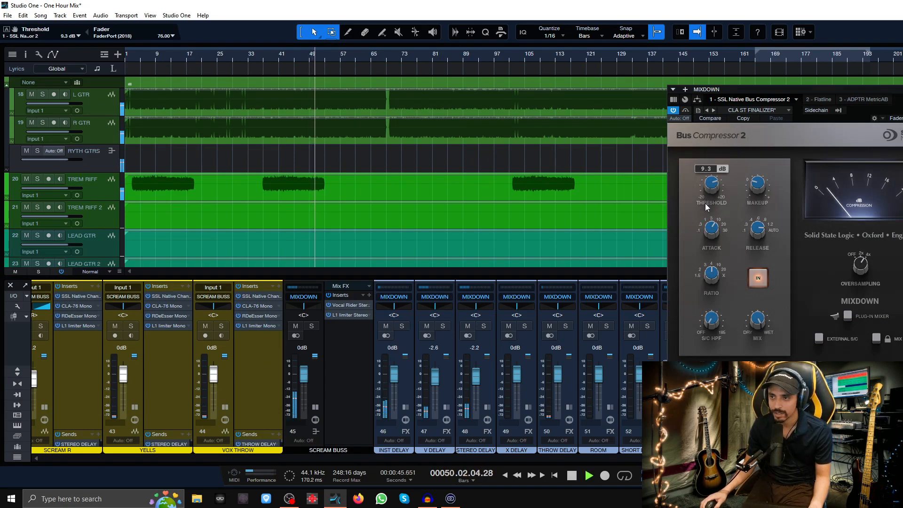
left_click_drag(758, 188, 759, 185)
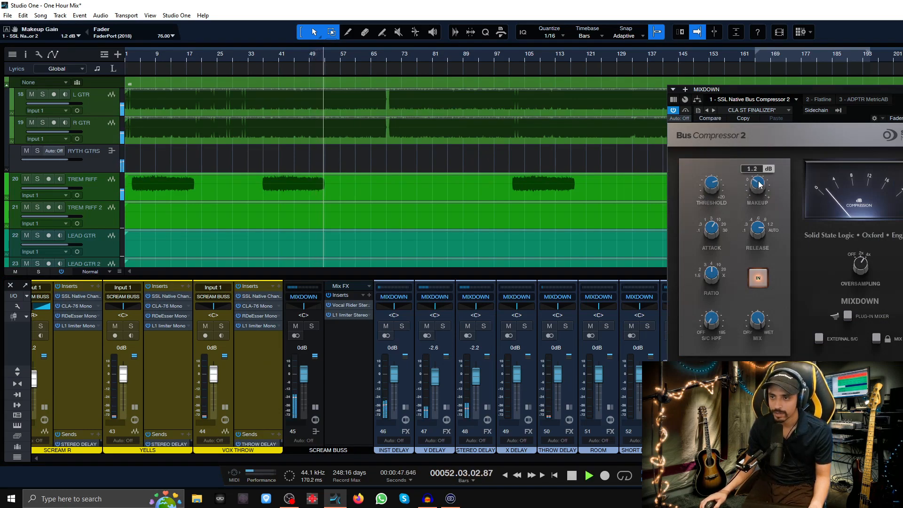
Compare the mix with and without the Main bus compressor, and close its window
left_click(684, 110)
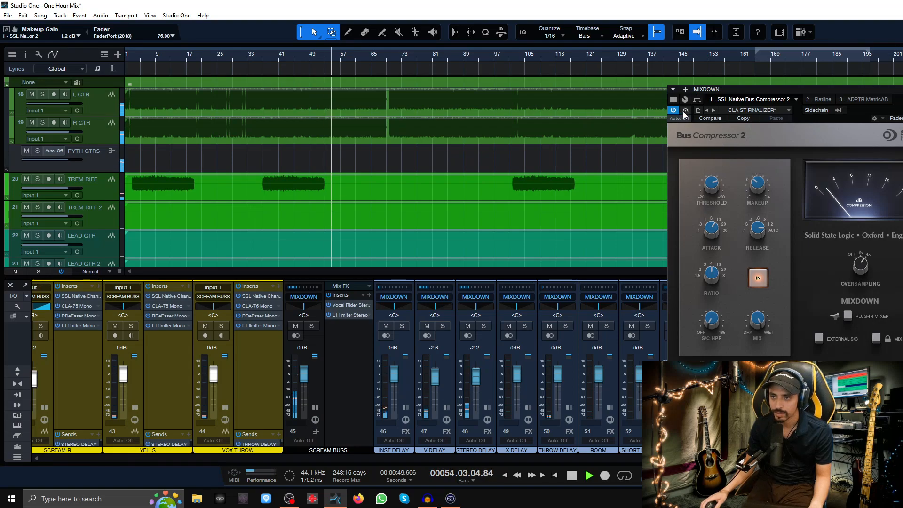
left_click(684, 112)
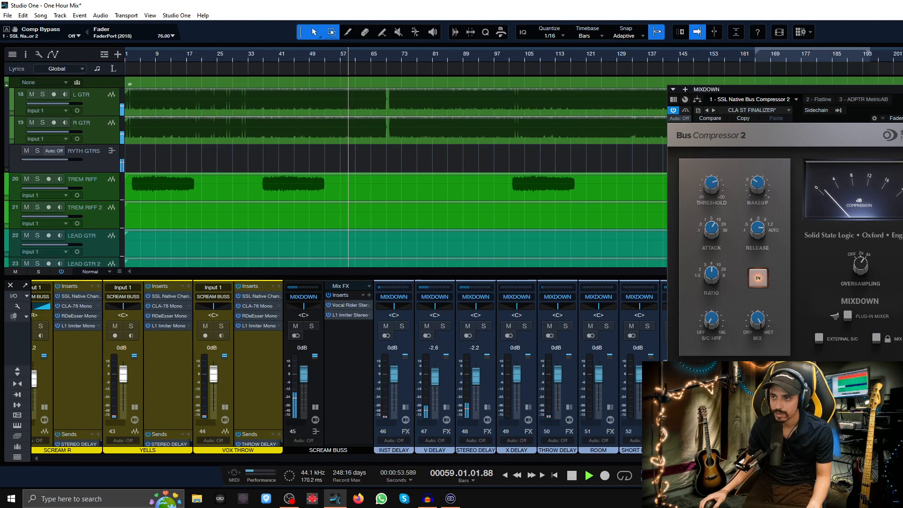
key("Escape")
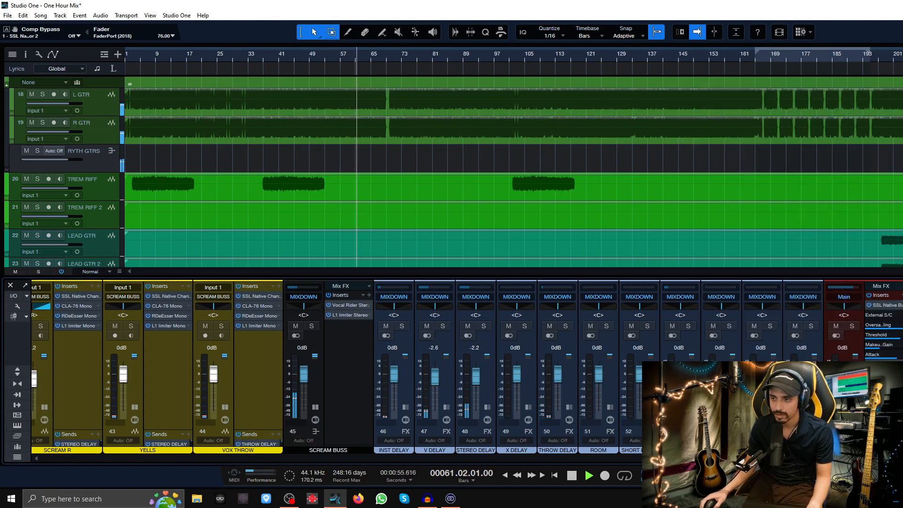
Open Flatline on the Main channel, set its output to -7.56 dB during playback, and close it
key("space")
double_click(883, 404)
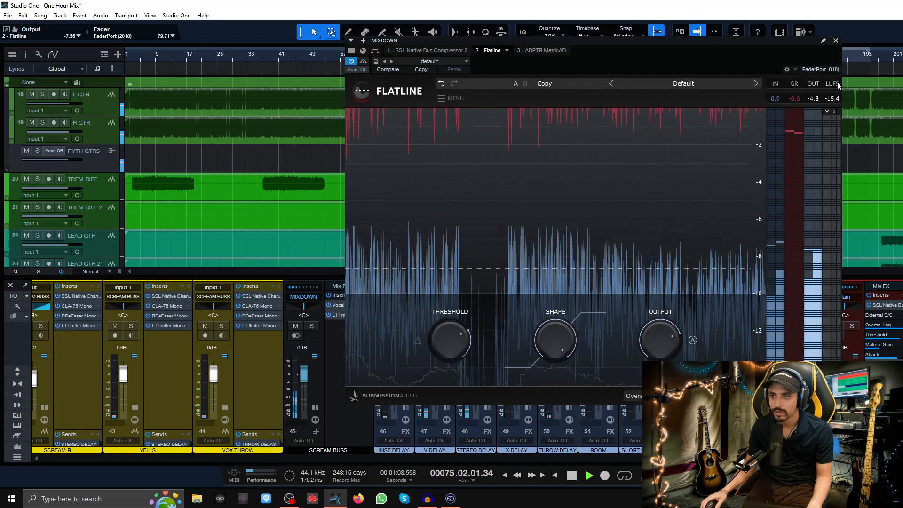
left_click(836, 41)
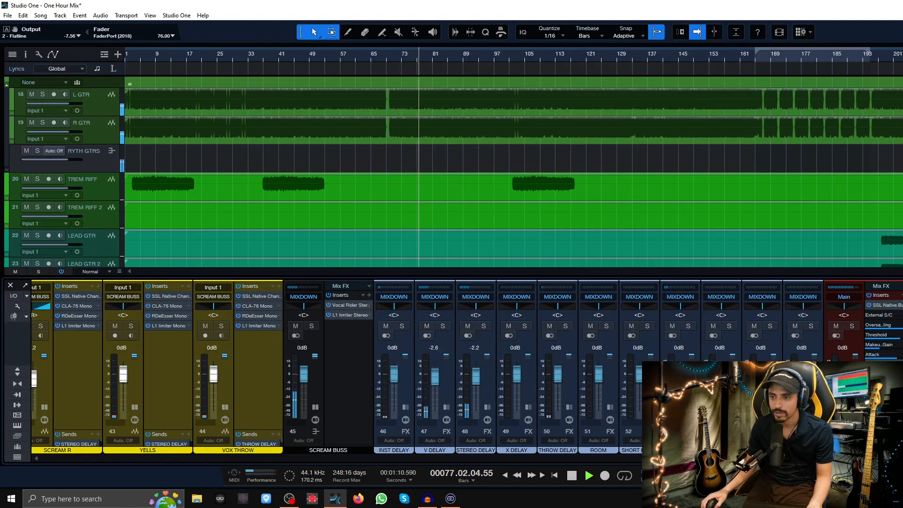
Try lowering the DRUMS bus fader to -0.4 dB, and reset it to 0 dB
scroll(412, 459, "left", 10)
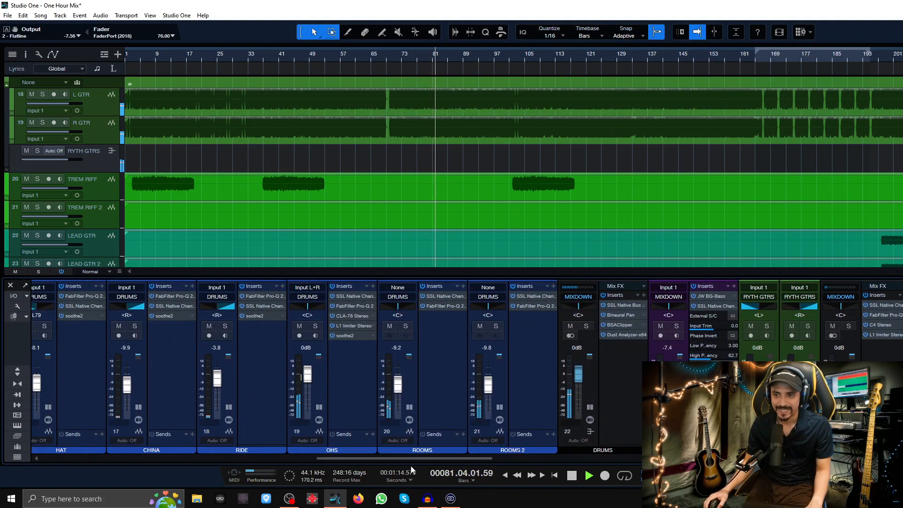
scroll(486, 460, "left", 3)
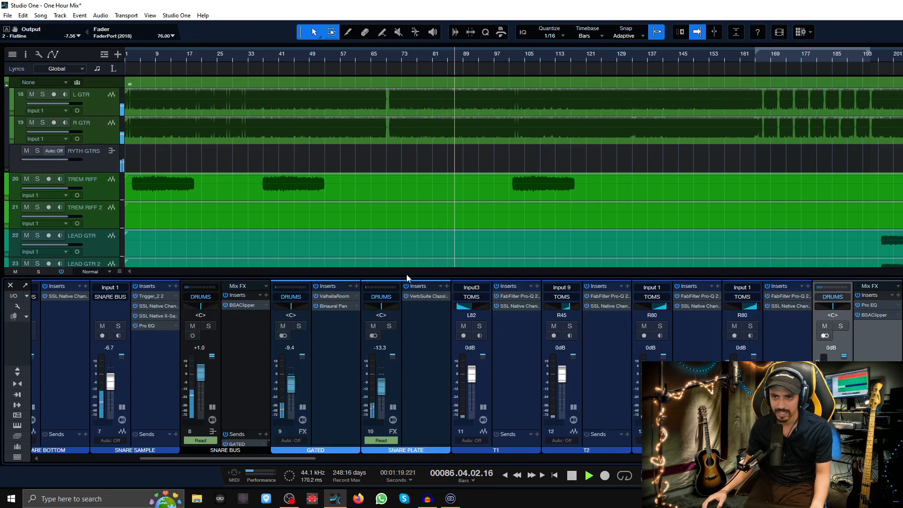
left_click_drag(232, 459, 432, 462)
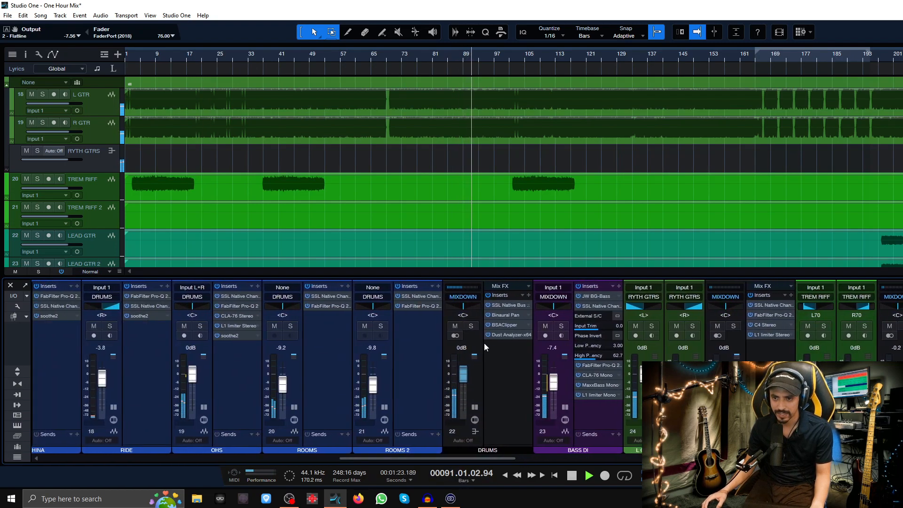
left_click_drag(463, 379, 462, 380)
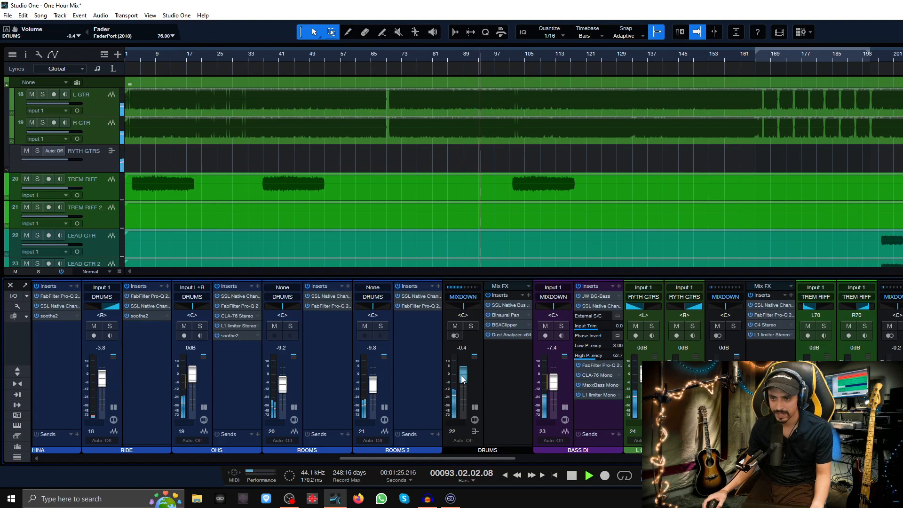
left_click(466, 374, "ctrl")
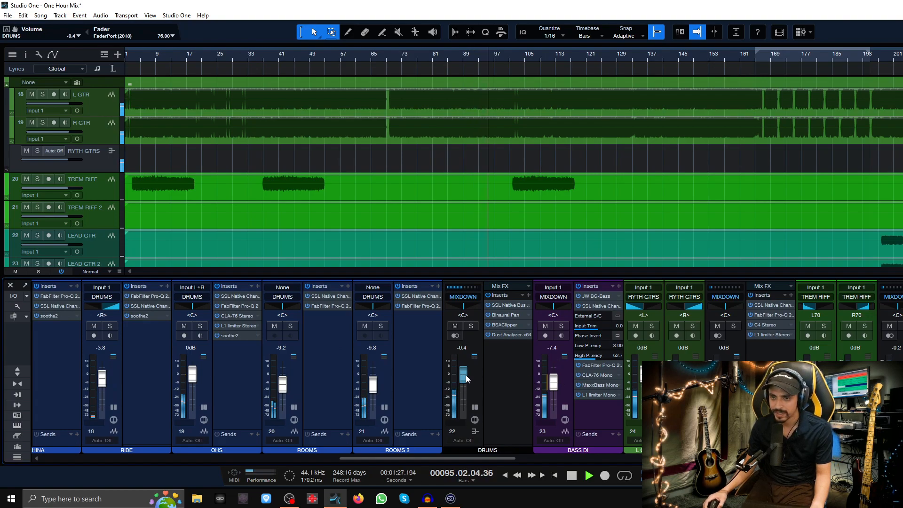
Open the Vocal Rider Stereo on the SCREAM BUSS during playback and switch to the bus's L1 limiter
left_click_drag(471, 458, 792, 460)
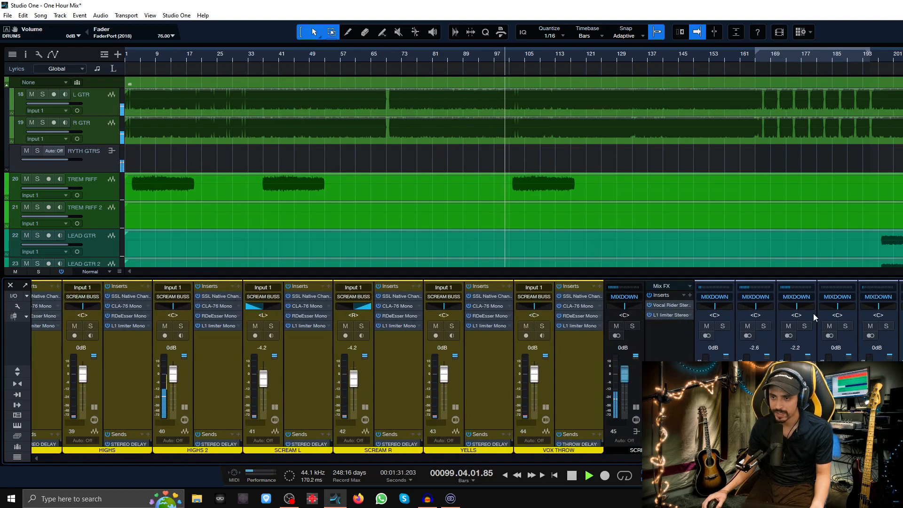
left_click(662, 306)
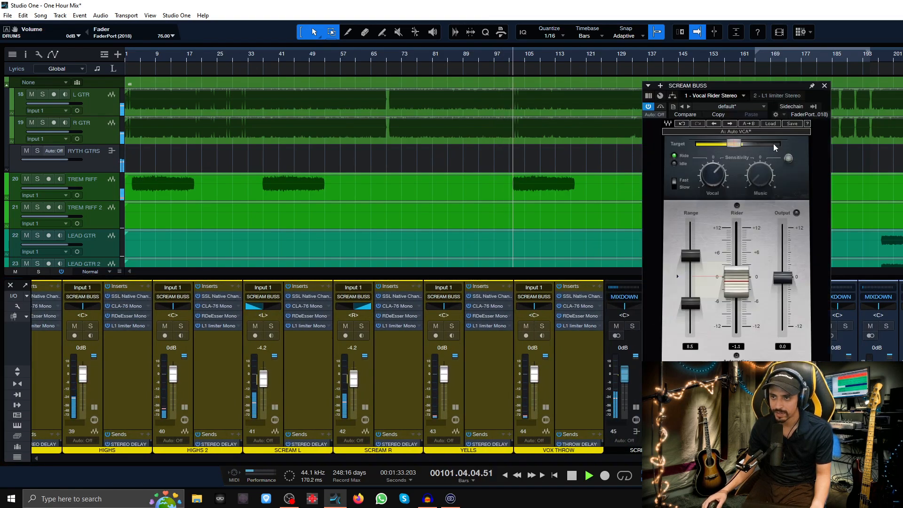
left_click(778, 95)
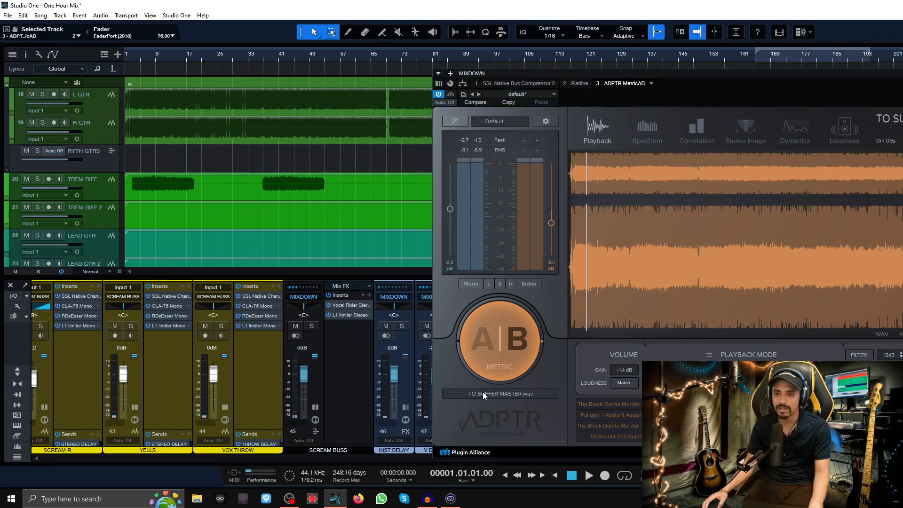
Compare the mix from the song start with the beginning of the reference TO SUFFER MASTER.wav in MetricAB
left_click(512, 337)
key("space")
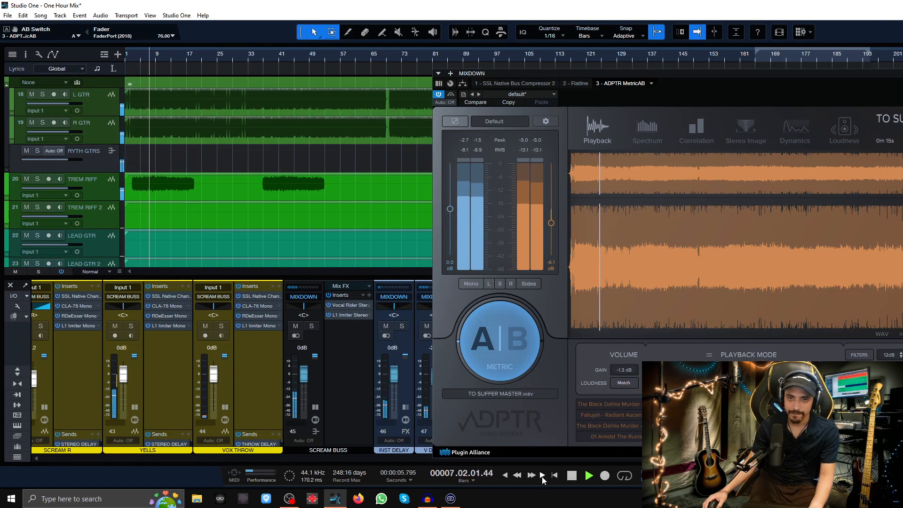
key("space")
left_click(509, 339)
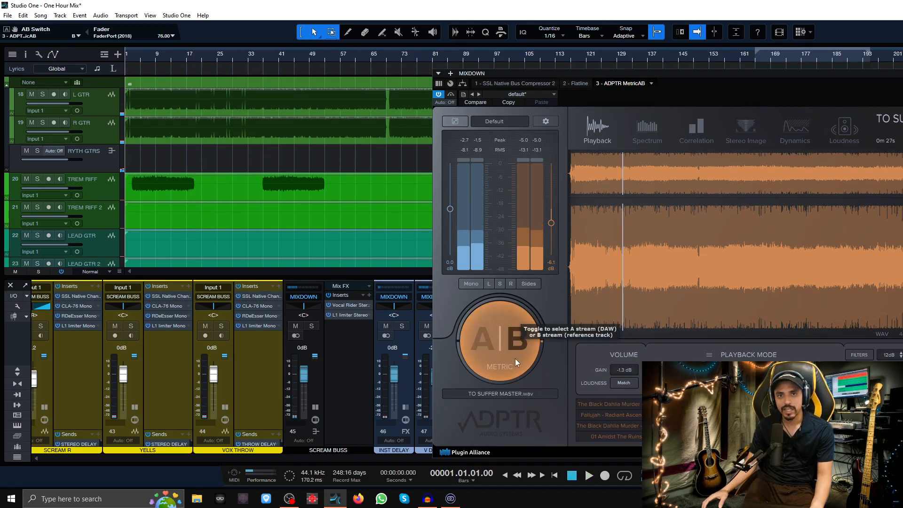
key("space")
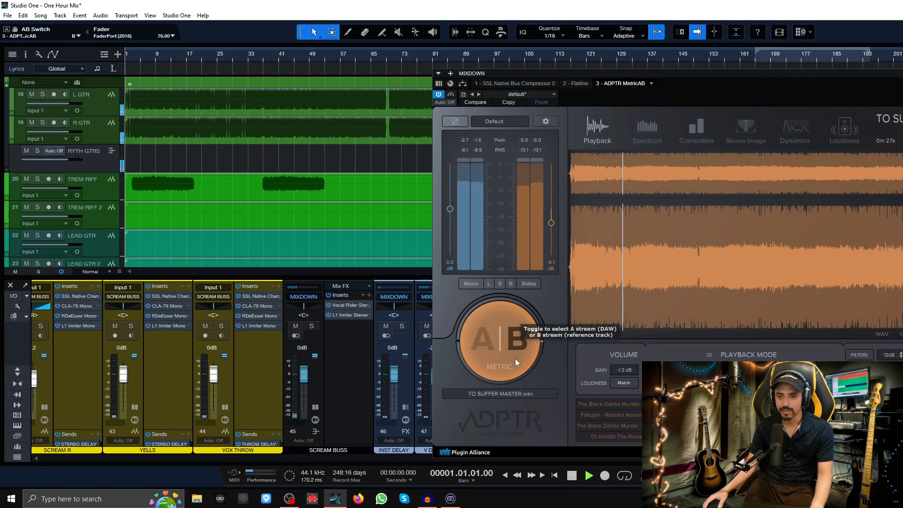
key("space")
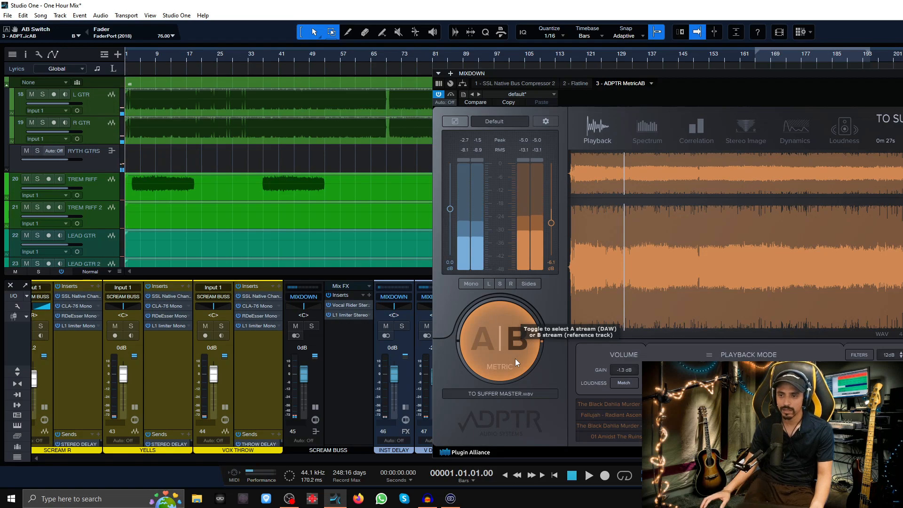
left_click(569, 165)
key("space")
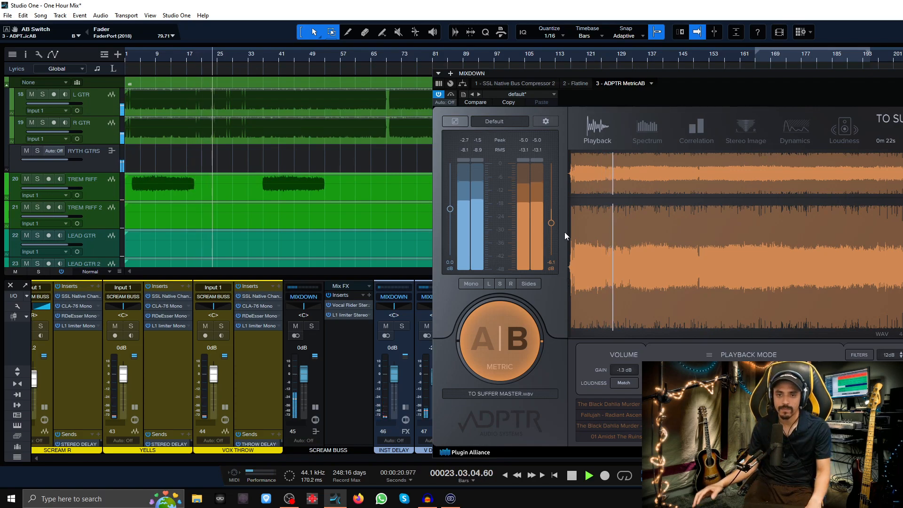
Switch MetricAB back to the mix and listen to it from bar 22
left_click(493, 355)
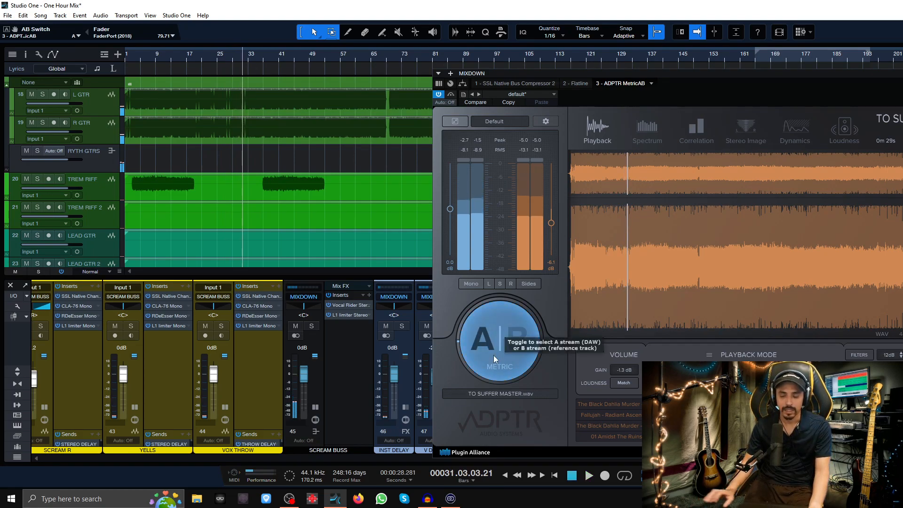
left_click(207, 54)
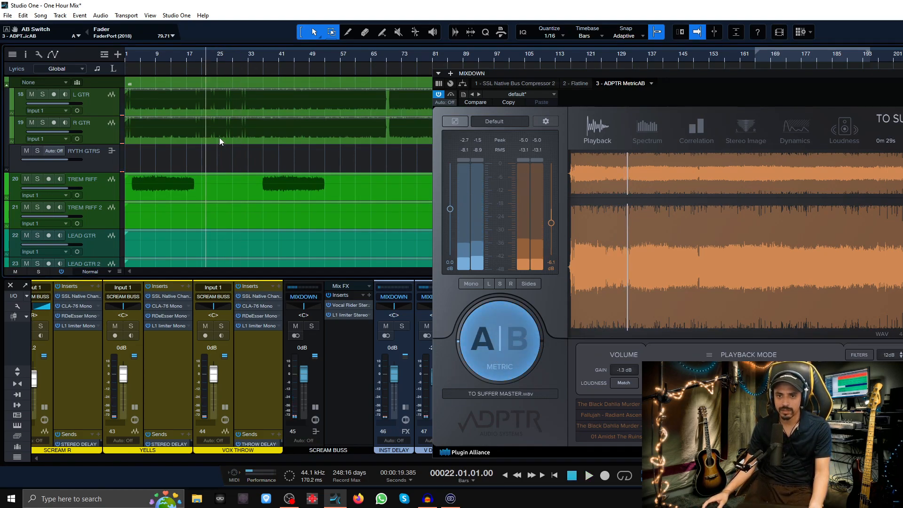
key("space")
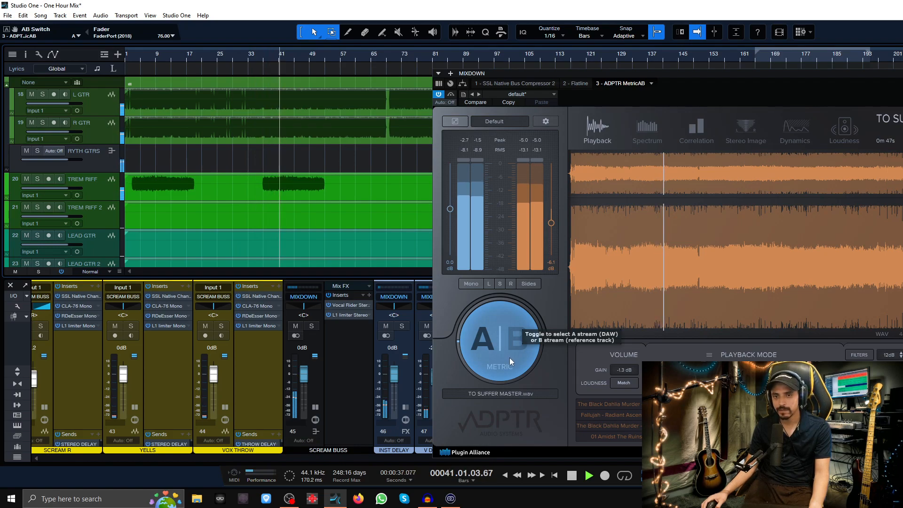
key("space")
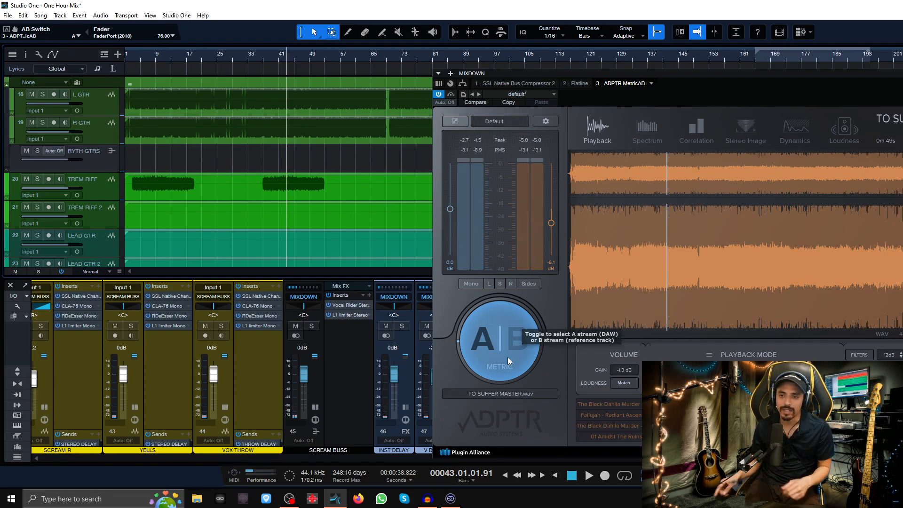
Continue listening from bar 43 with the TO SUFFER MASTER reference, and switch back to the mix for the following passage
left_click(507, 356)
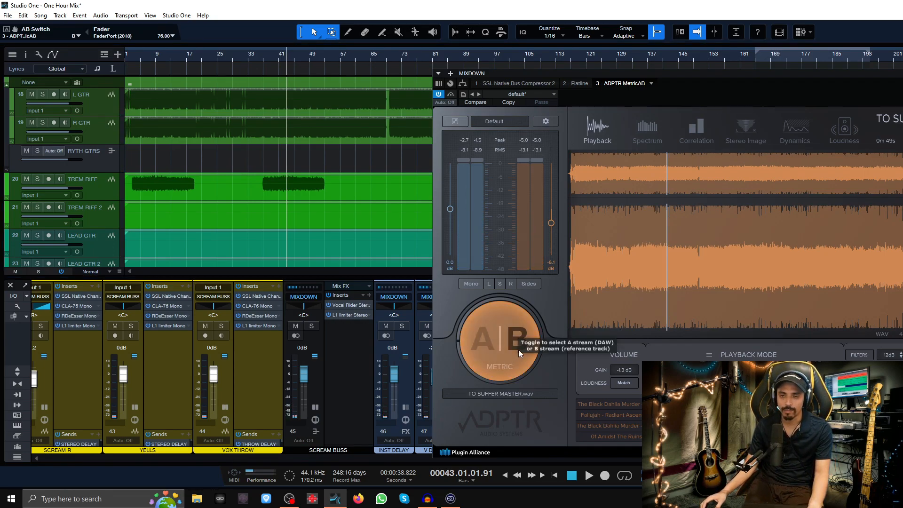
key("space")
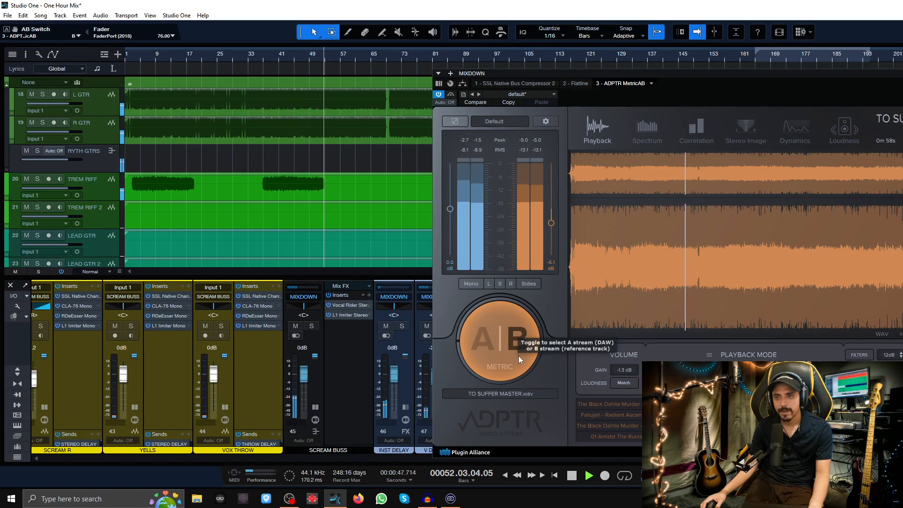
key("space")
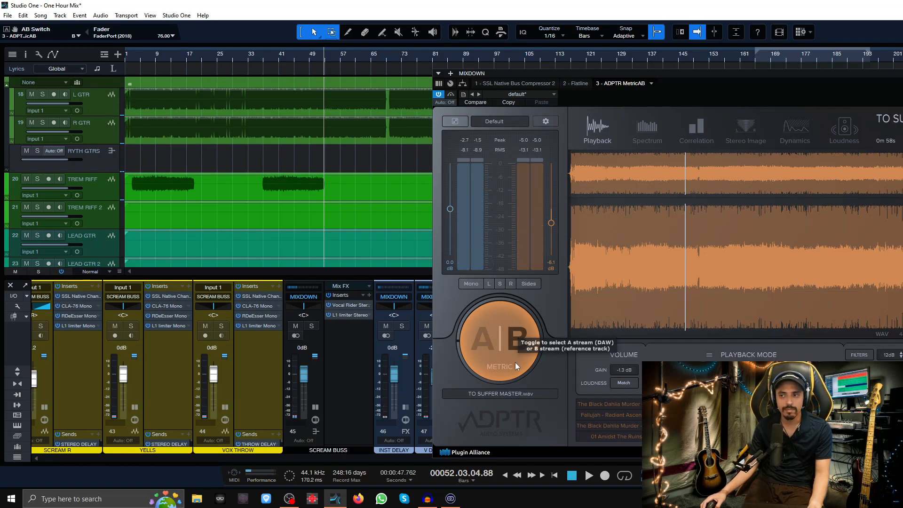
left_click(513, 356)
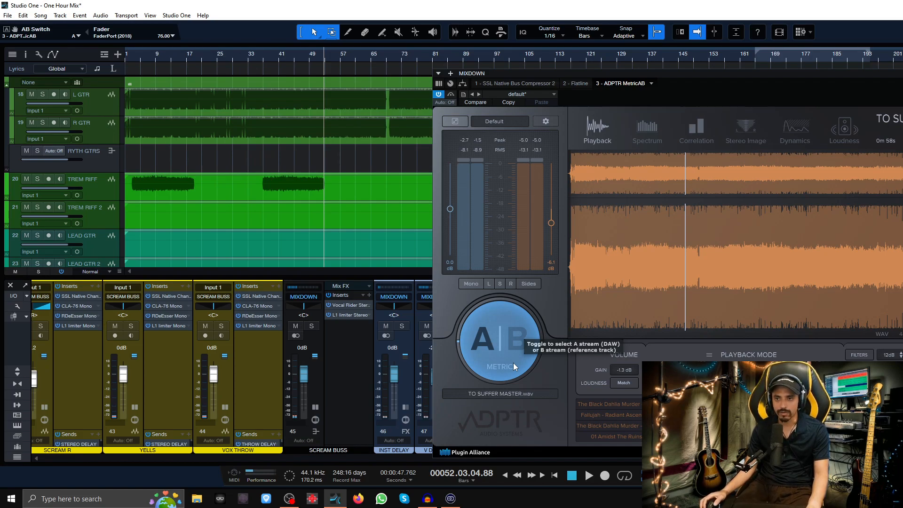
key("space")
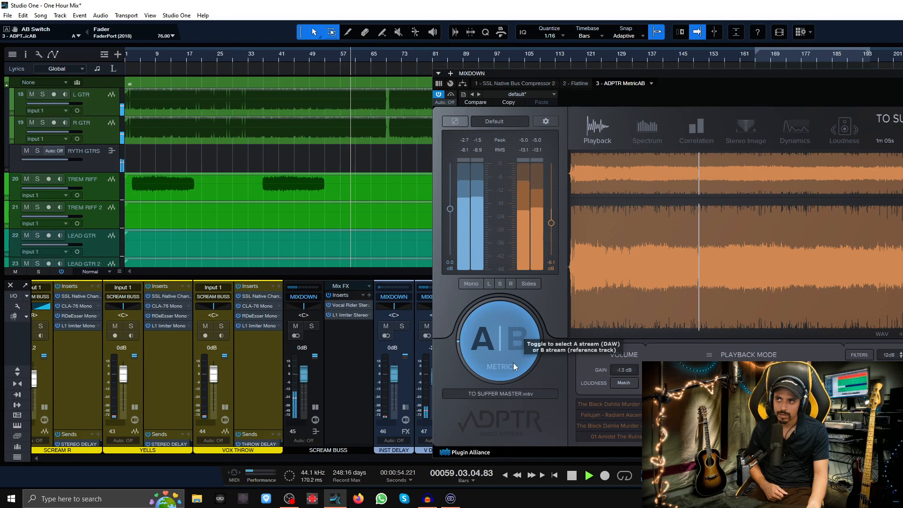
key("space")
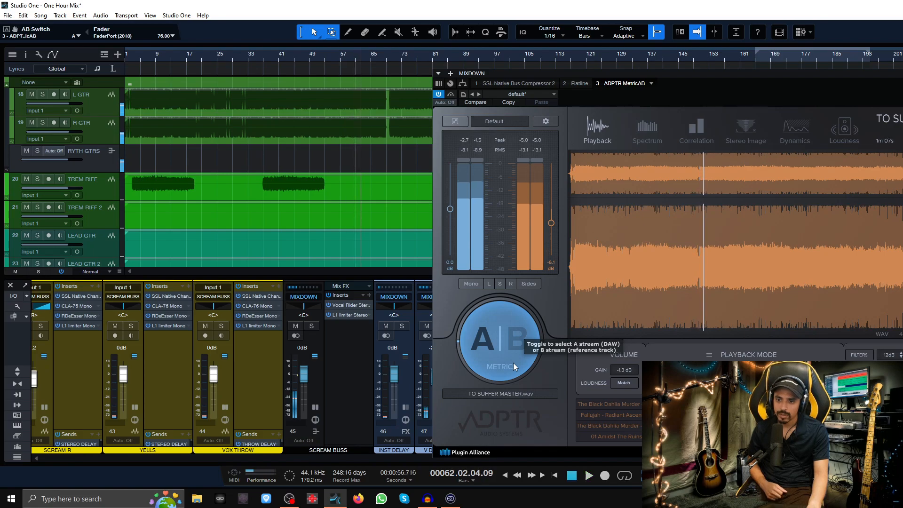
Select the reference The Black Dahlia Murder - Verminous.wav and compare passages around 0:21 and 0:56 with the mix
left_click(623, 405)
left_click(607, 244)
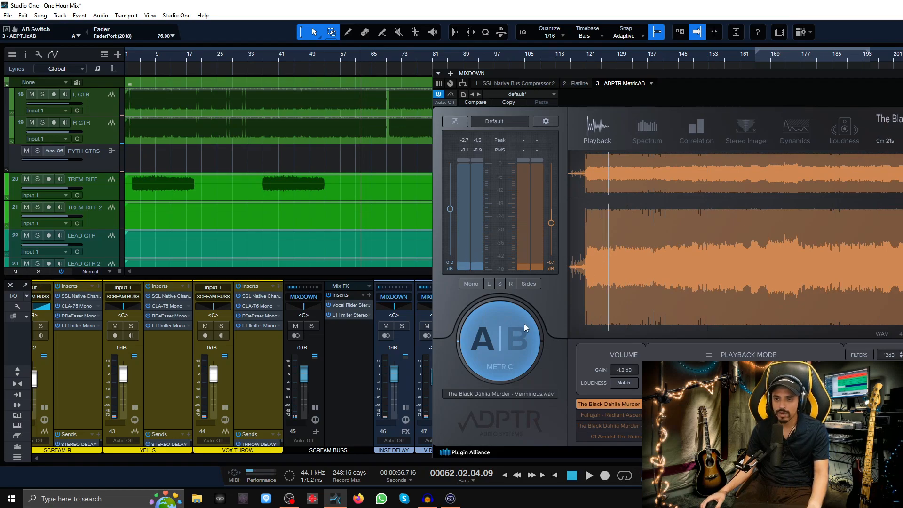
key("space")
left_click(503, 351)
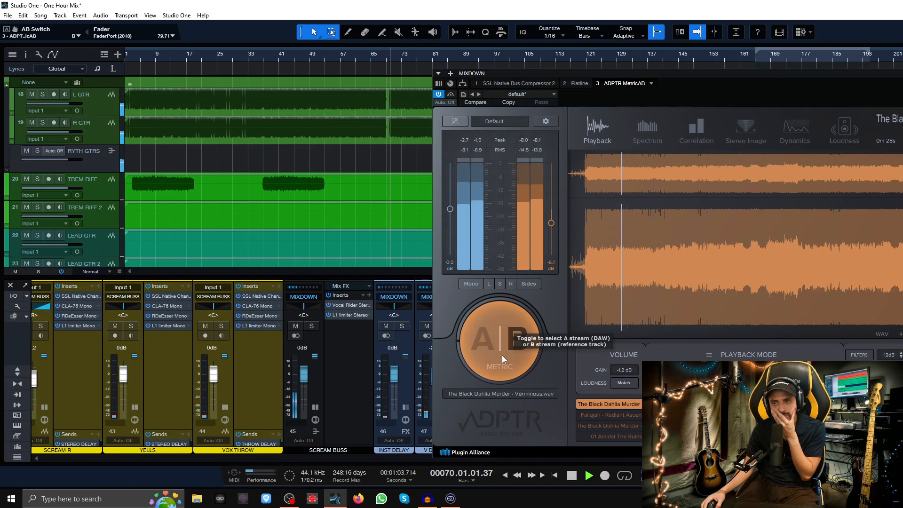
left_click(672, 259)
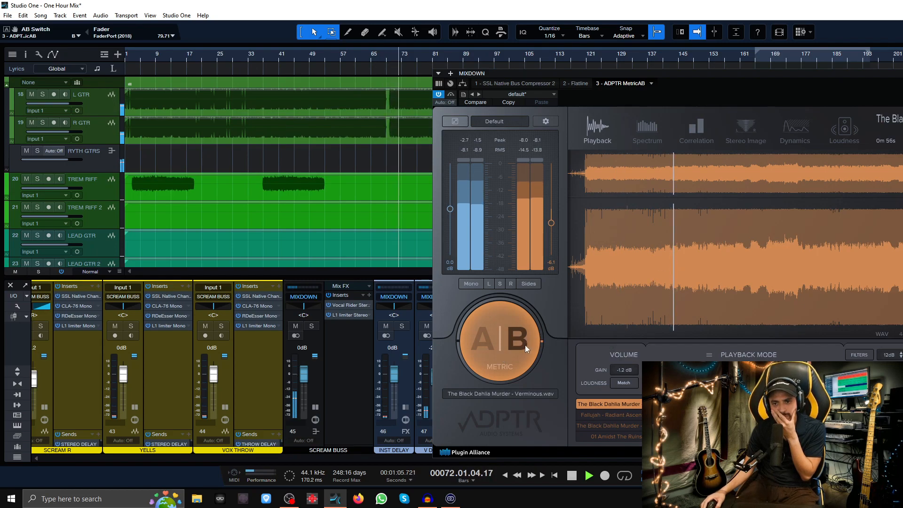
left_click(500, 346)
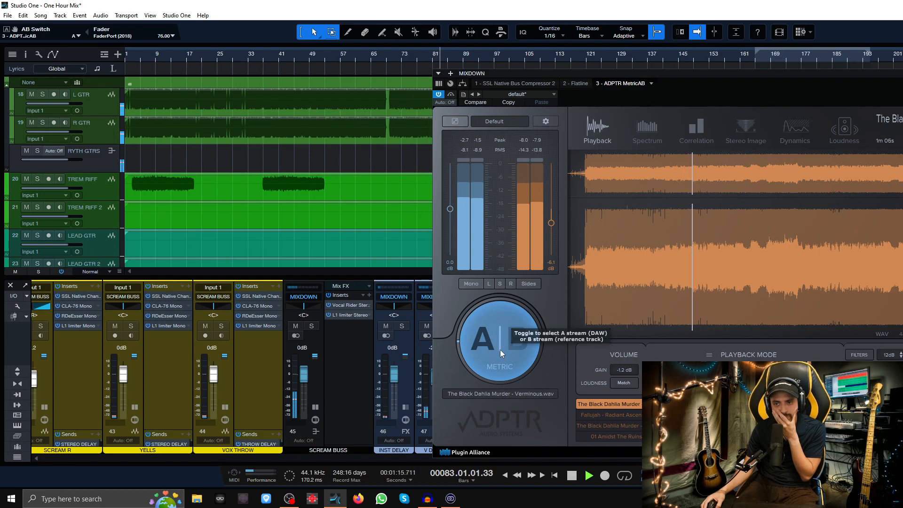
left_click(501, 350)
Select the reference Fallujah - Radiant Ascension.wav, play it from its start, and compare it with the mix
left_click(609, 415)
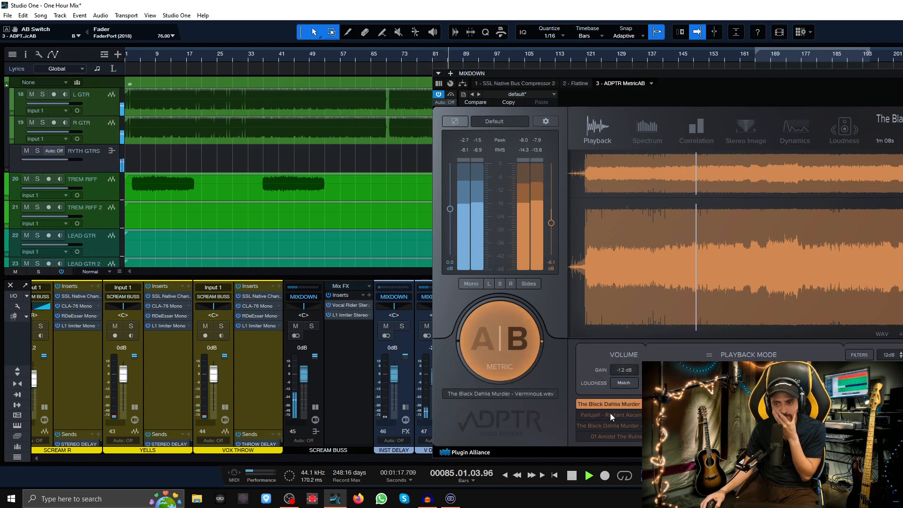
left_click(598, 247)
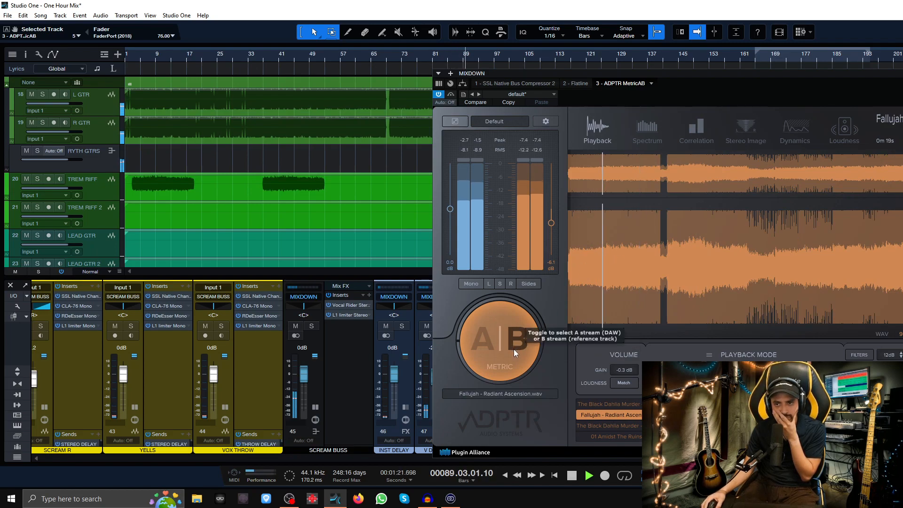
left_click(571, 247)
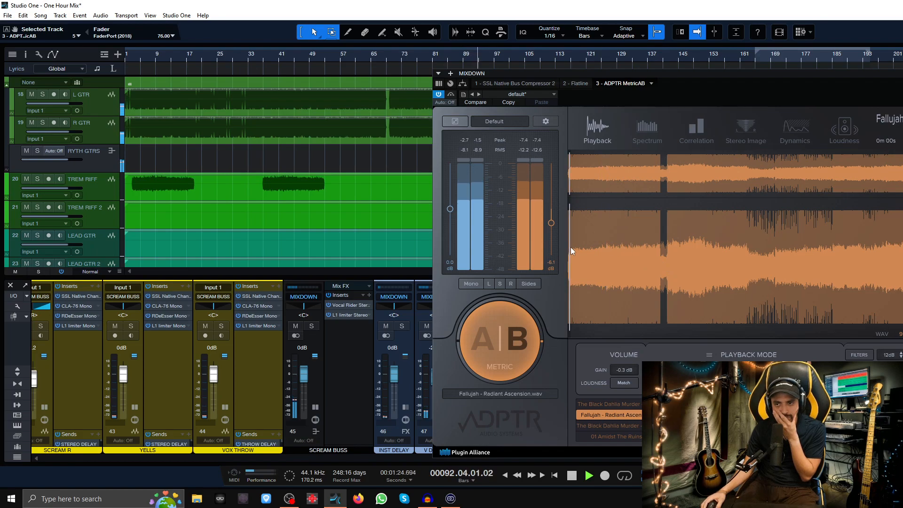
left_click(506, 337)
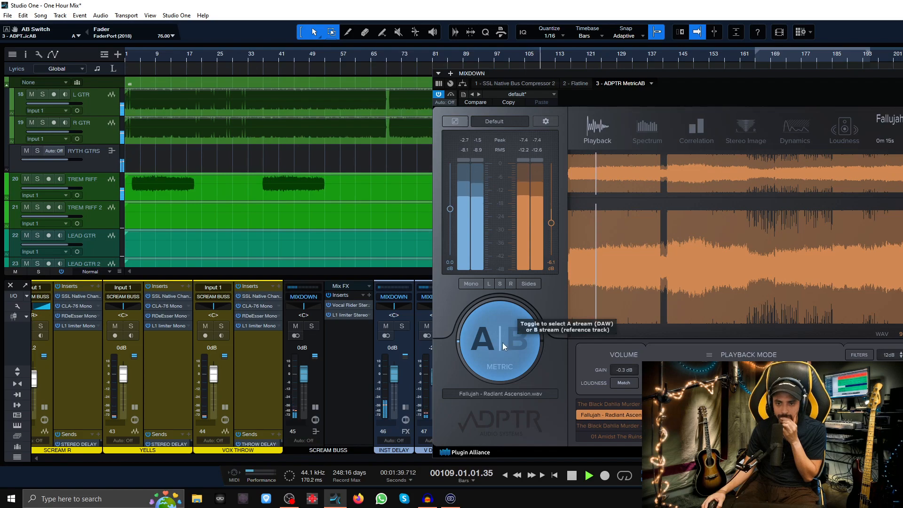
left_click(503, 342)
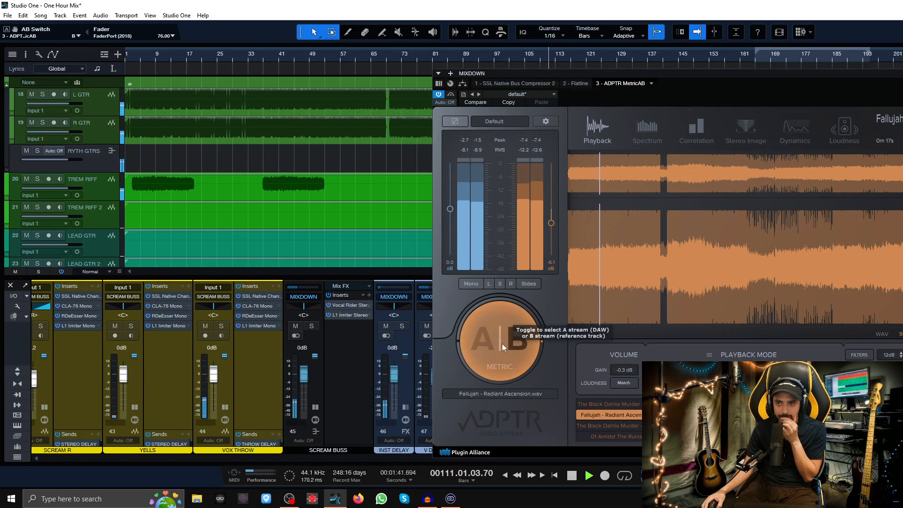
left_click(502, 343)
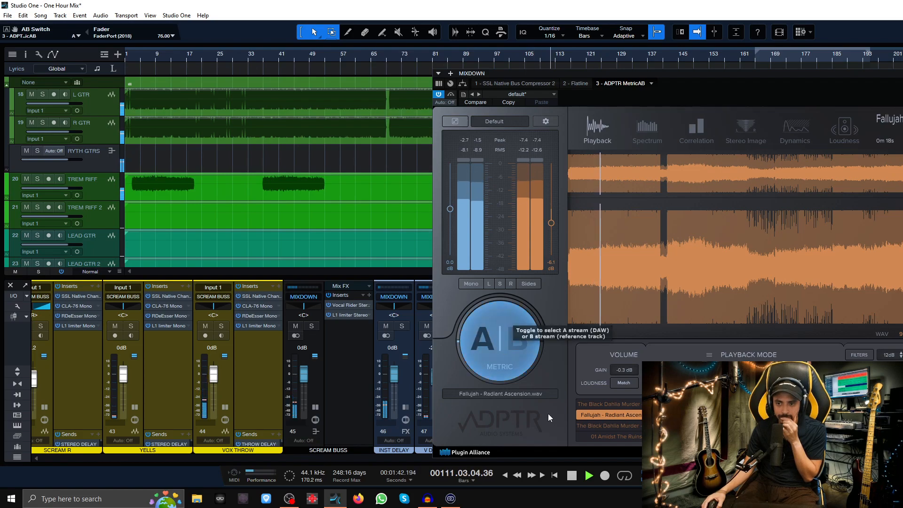
Compare the mix with the reference 01 Amidst The Ruins.wav, and reselect the Fallujah - Radiant Ascension reference
left_click(599, 435)
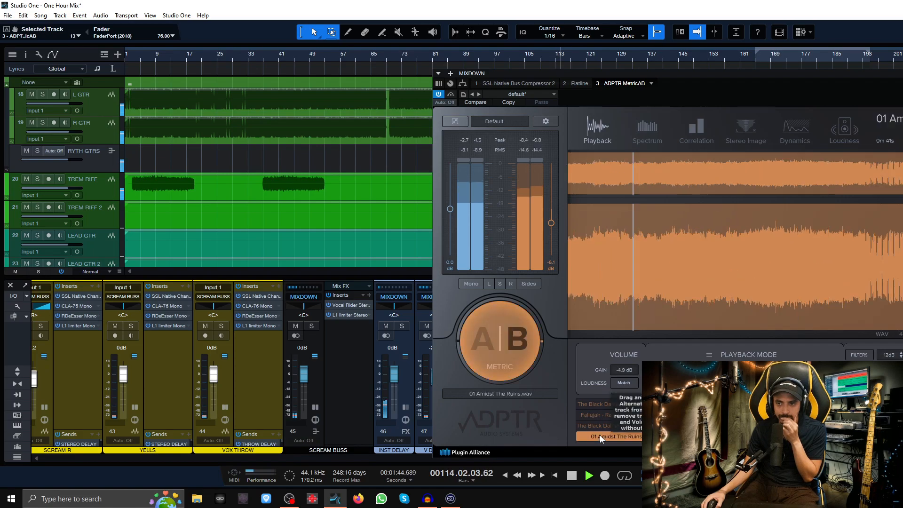
left_click(502, 342)
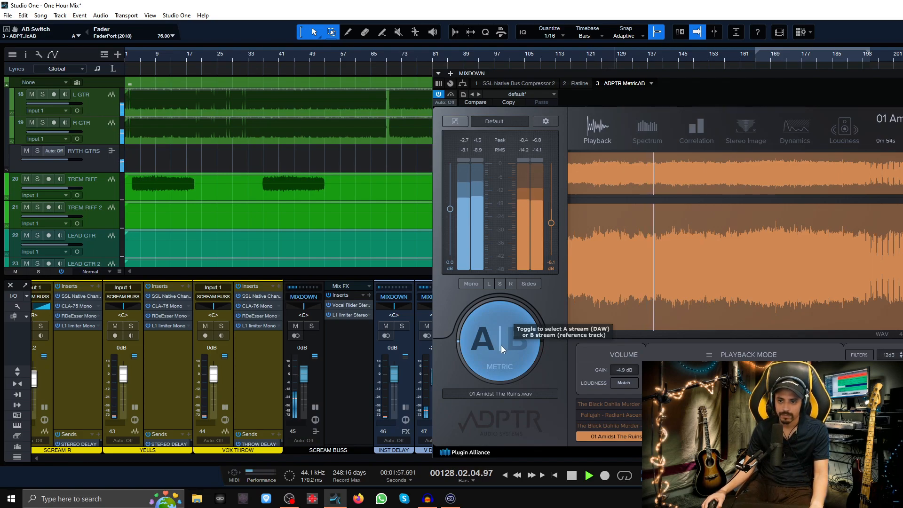
left_click(624, 415)
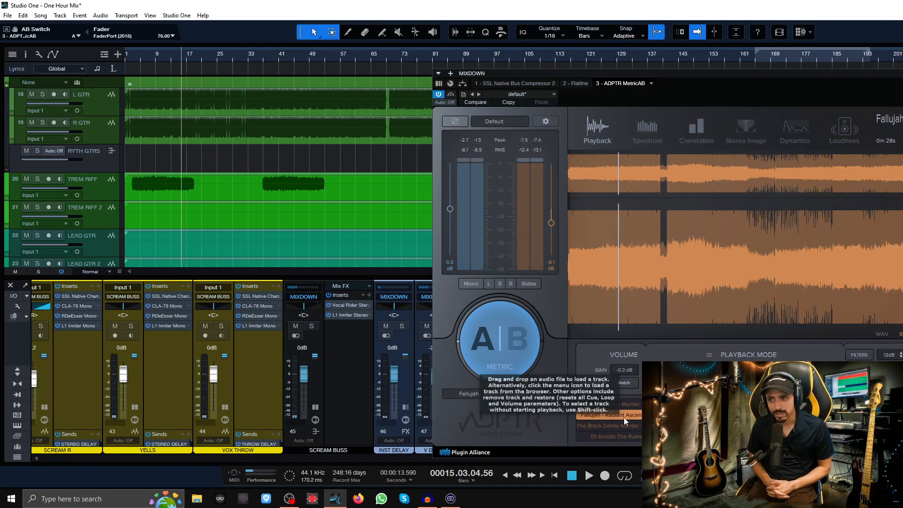